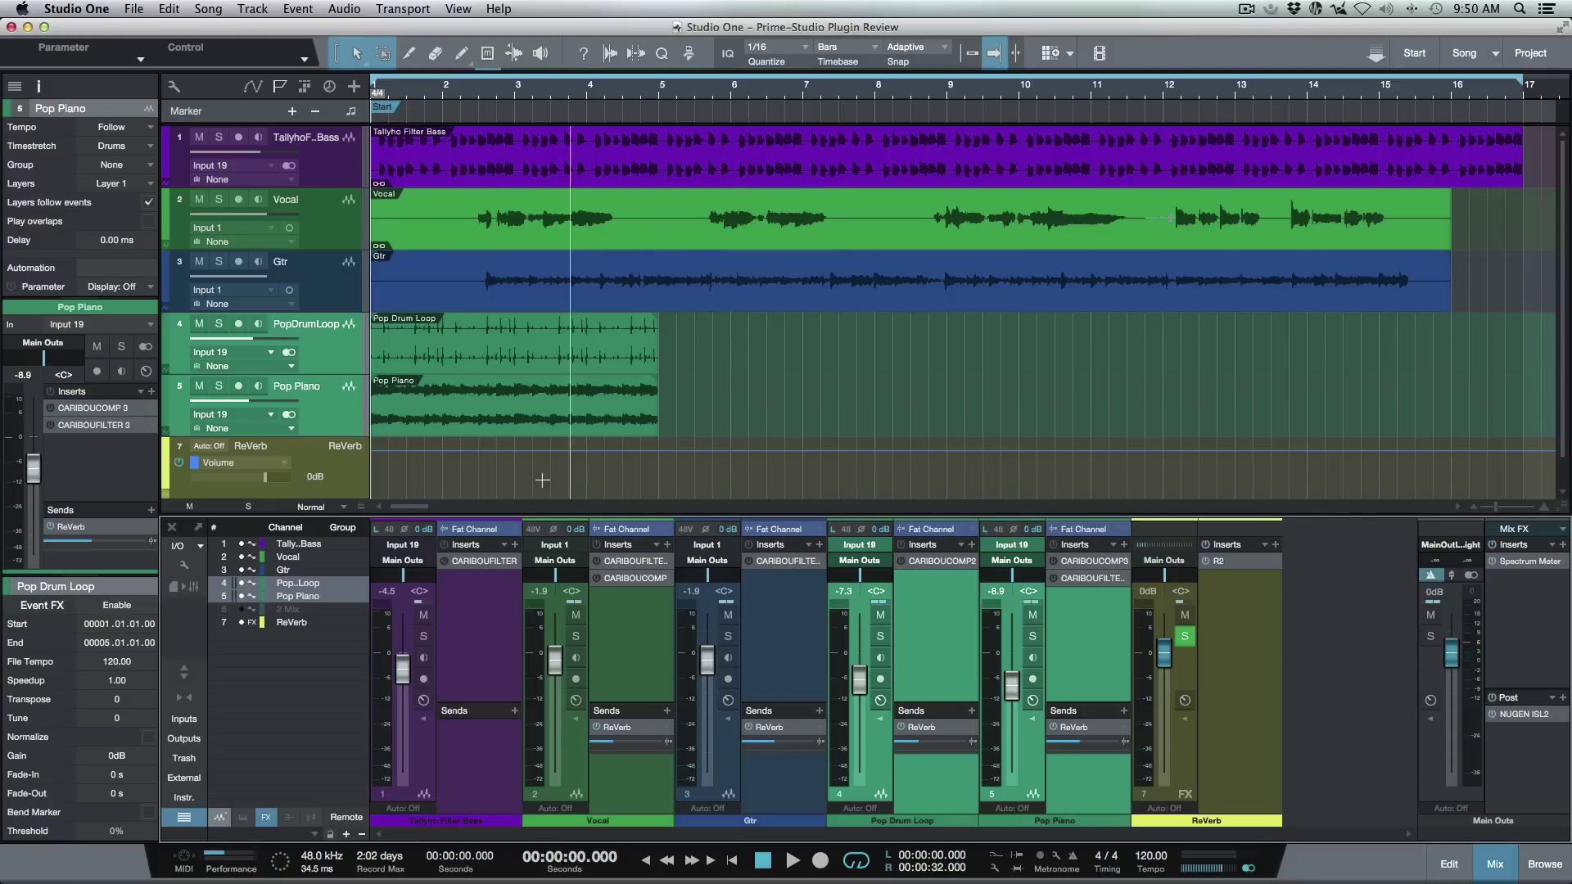
Open the CARIBOUFILTER insert on the Tallyho Filter Bass channel and examine its filter and harmonics controls.
click(490, 562)
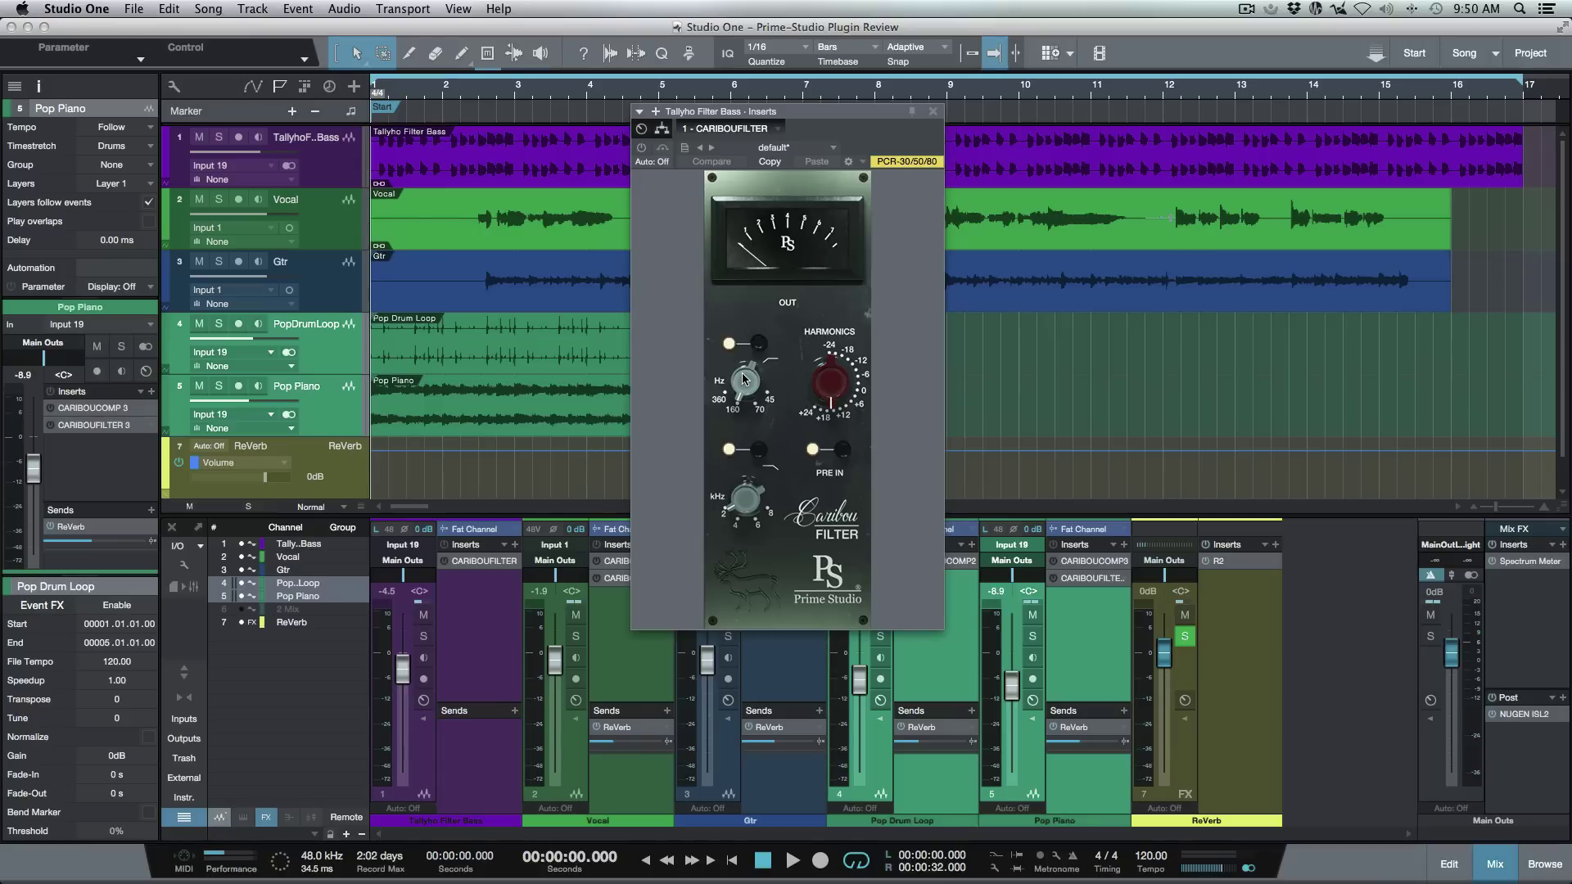
drag(743, 378, 756, 444)
click(932, 111)
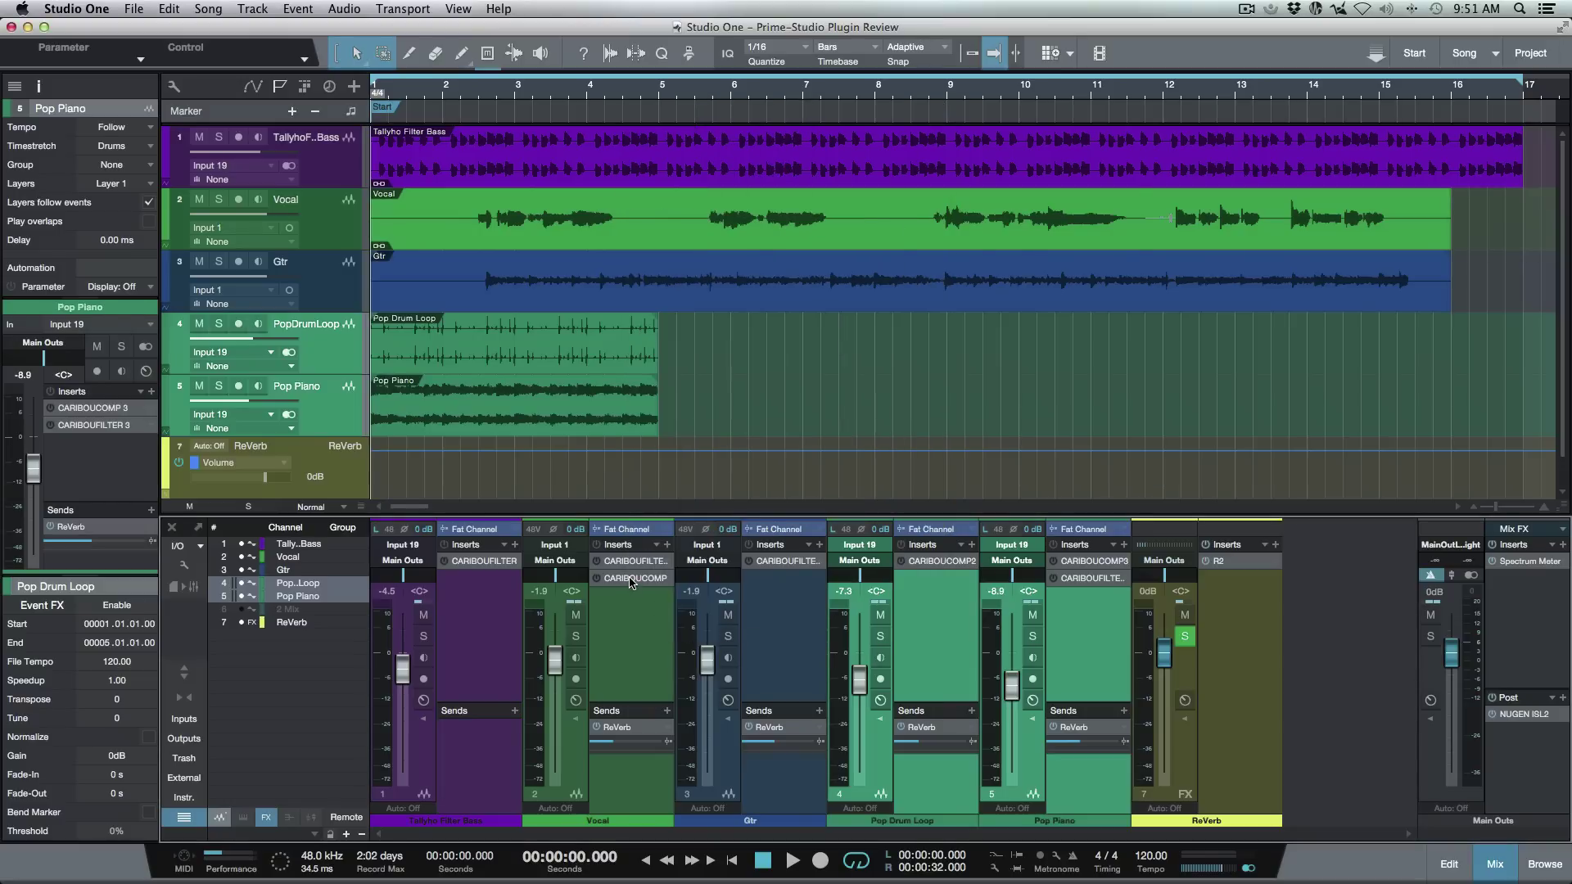
Open the CARIBOUCOMP insert on the Vocal channel and examine its compressor, limiter, meter, harmonics and control link settings.
click(631, 579)
drag(1000, 121, 916, 169)
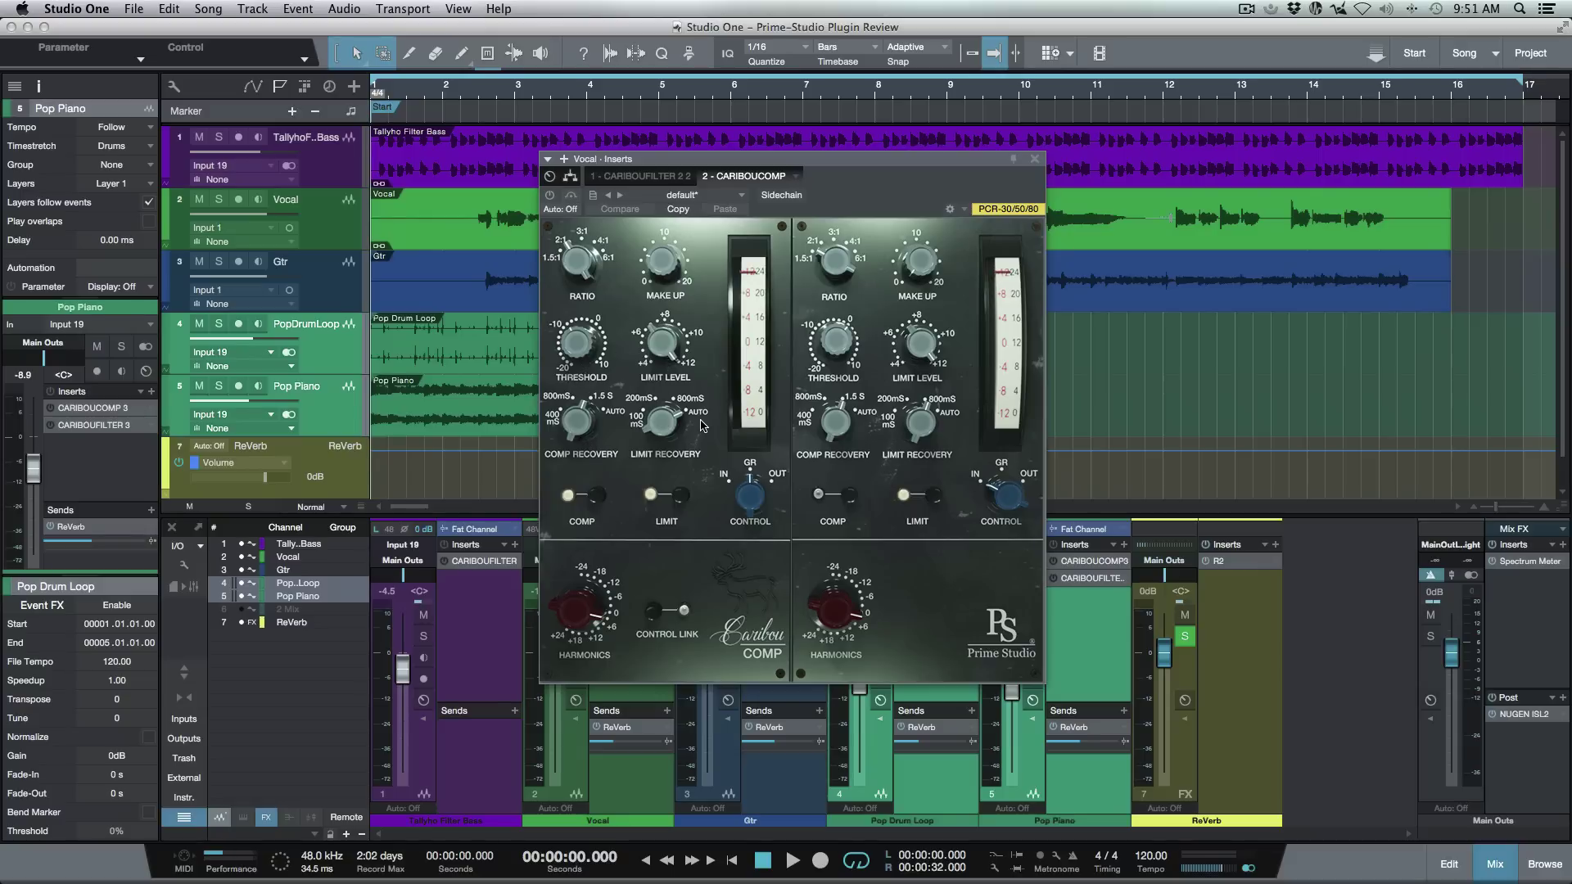
click(595, 497)
click(678, 496)
click(679, 497)
click(679, 497)
click(744, 485)
drag(843, 620, 846, 635)
click(653, 618)
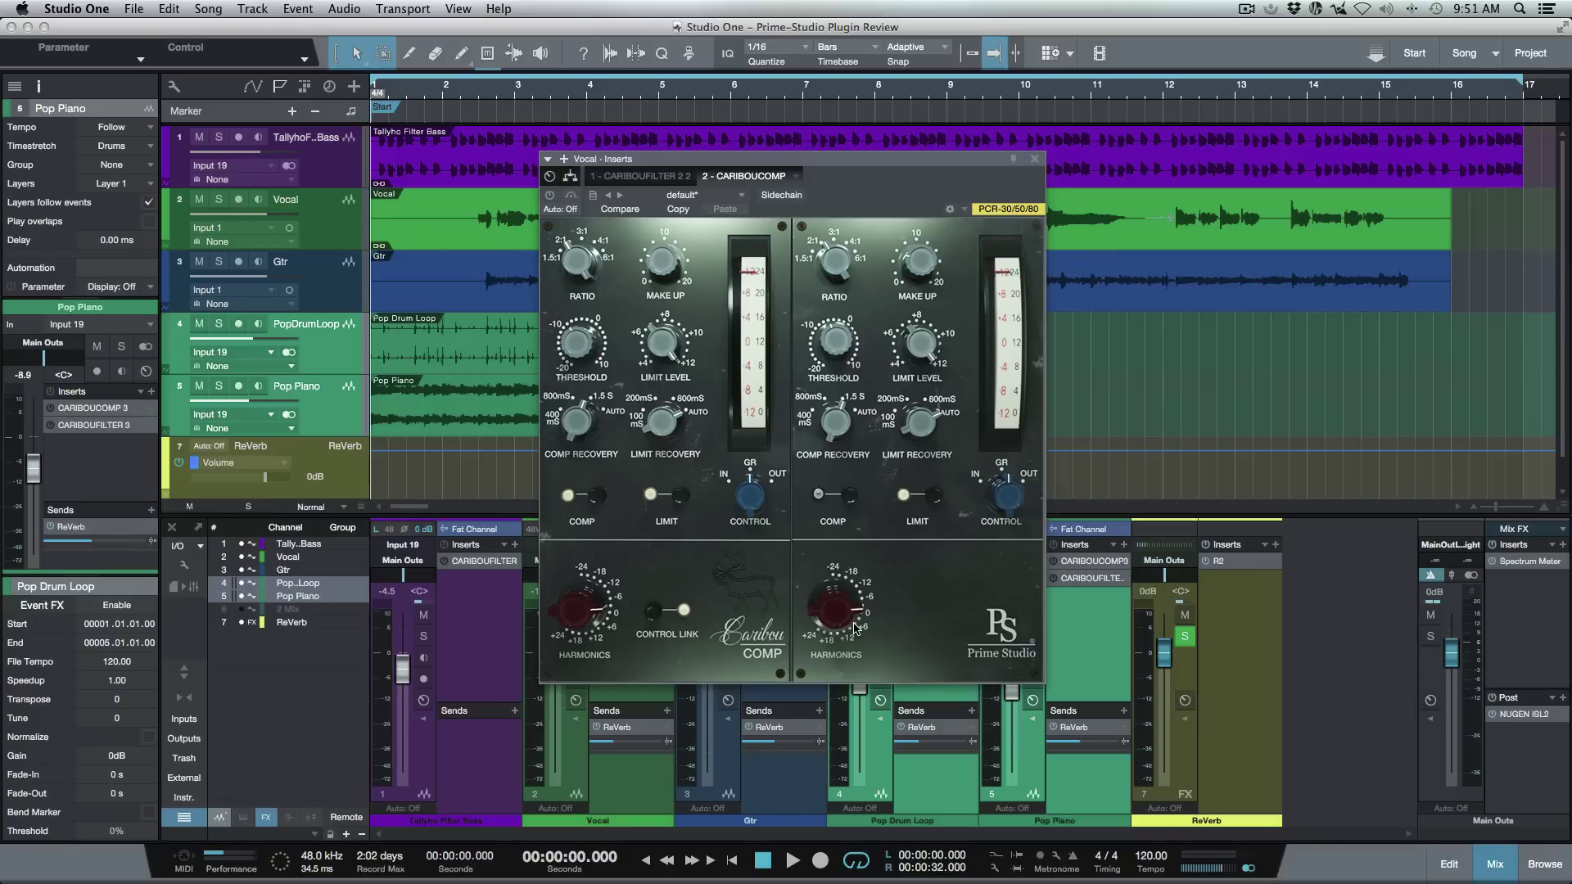
mouse_move(854, 627)
mouse_down()
mouse_move(857, 648)
mouse_move(857, 610)
mouse_move(859, 625)
mouse_up()
drag(1014, 505, 1009, 444)
click(1034, 158)
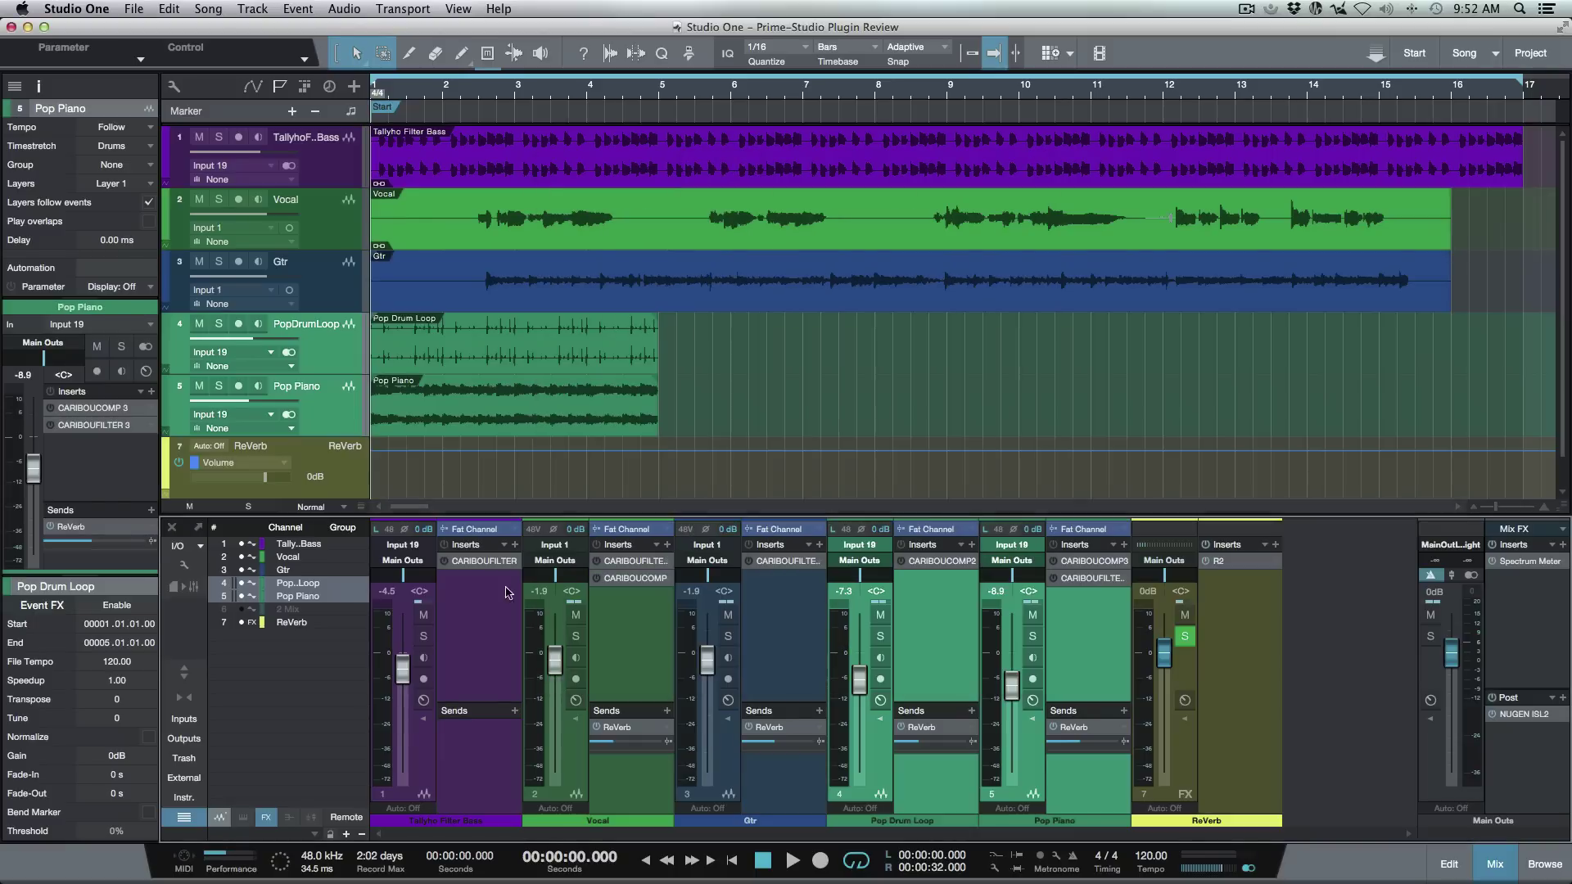
Show the hidden 2 Mix channel and try the high-pass filter in its CARIBOUMIX insert at 360 Hz.
click(242, 609)
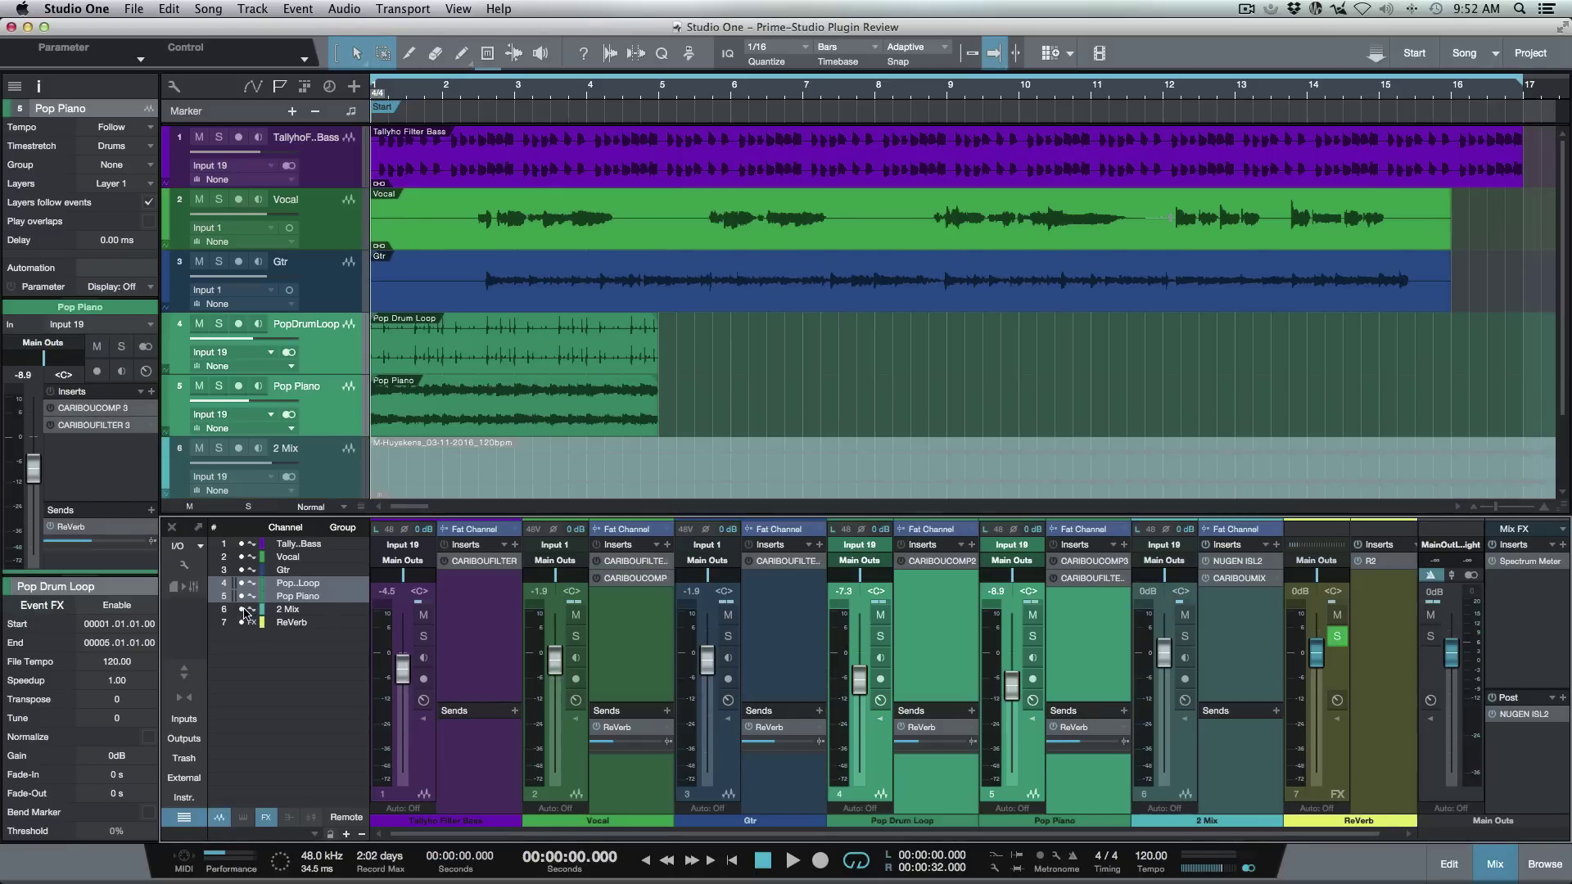
click(1247, 578)
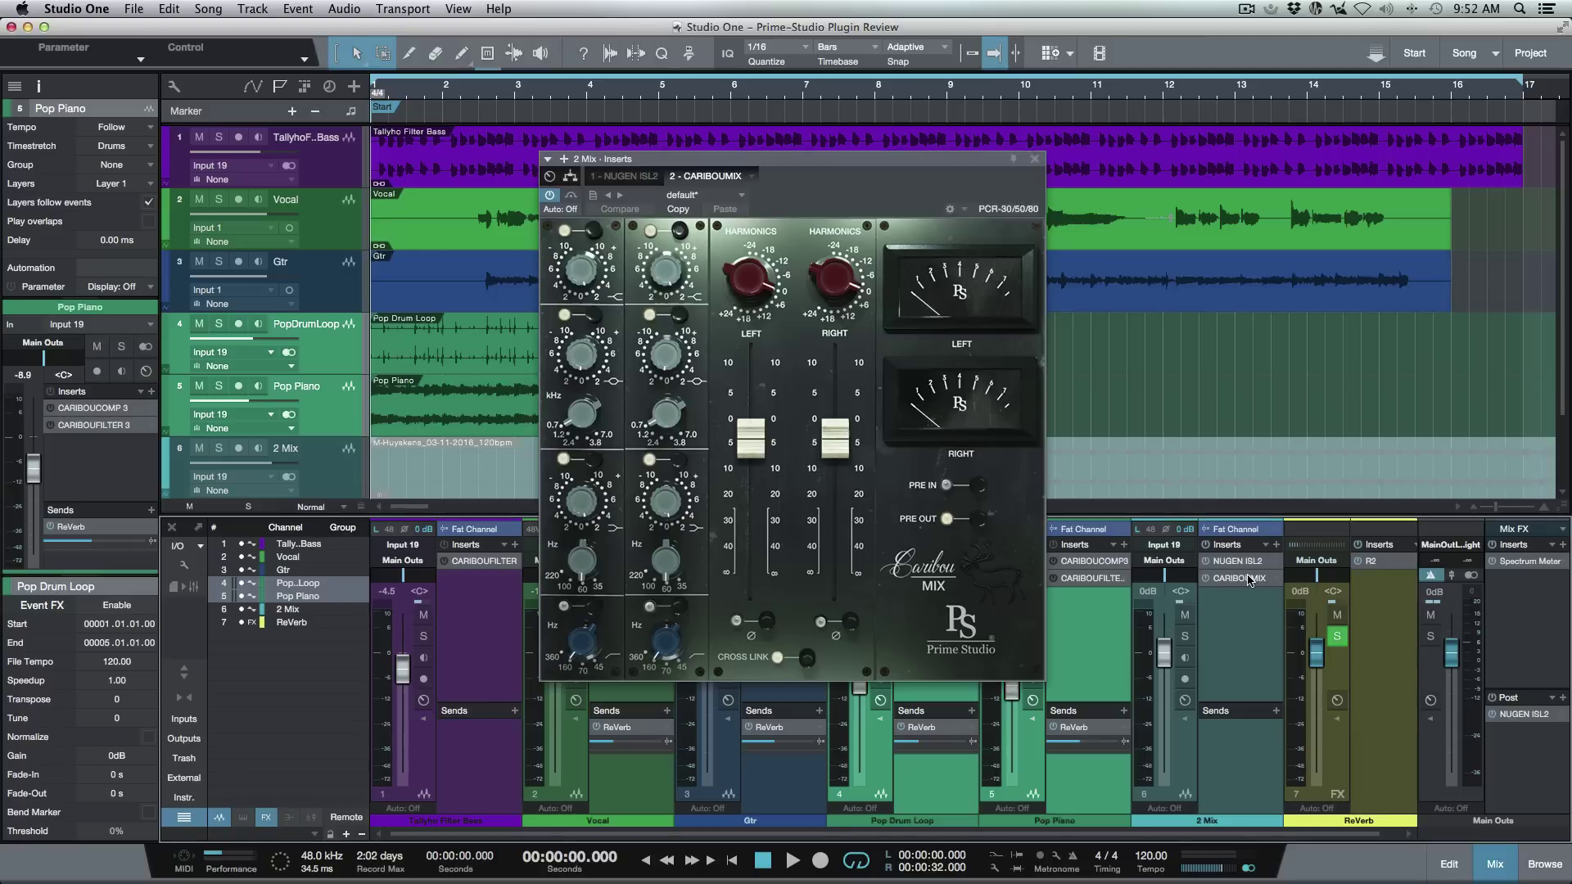
drag(915, 161, 958, 171)
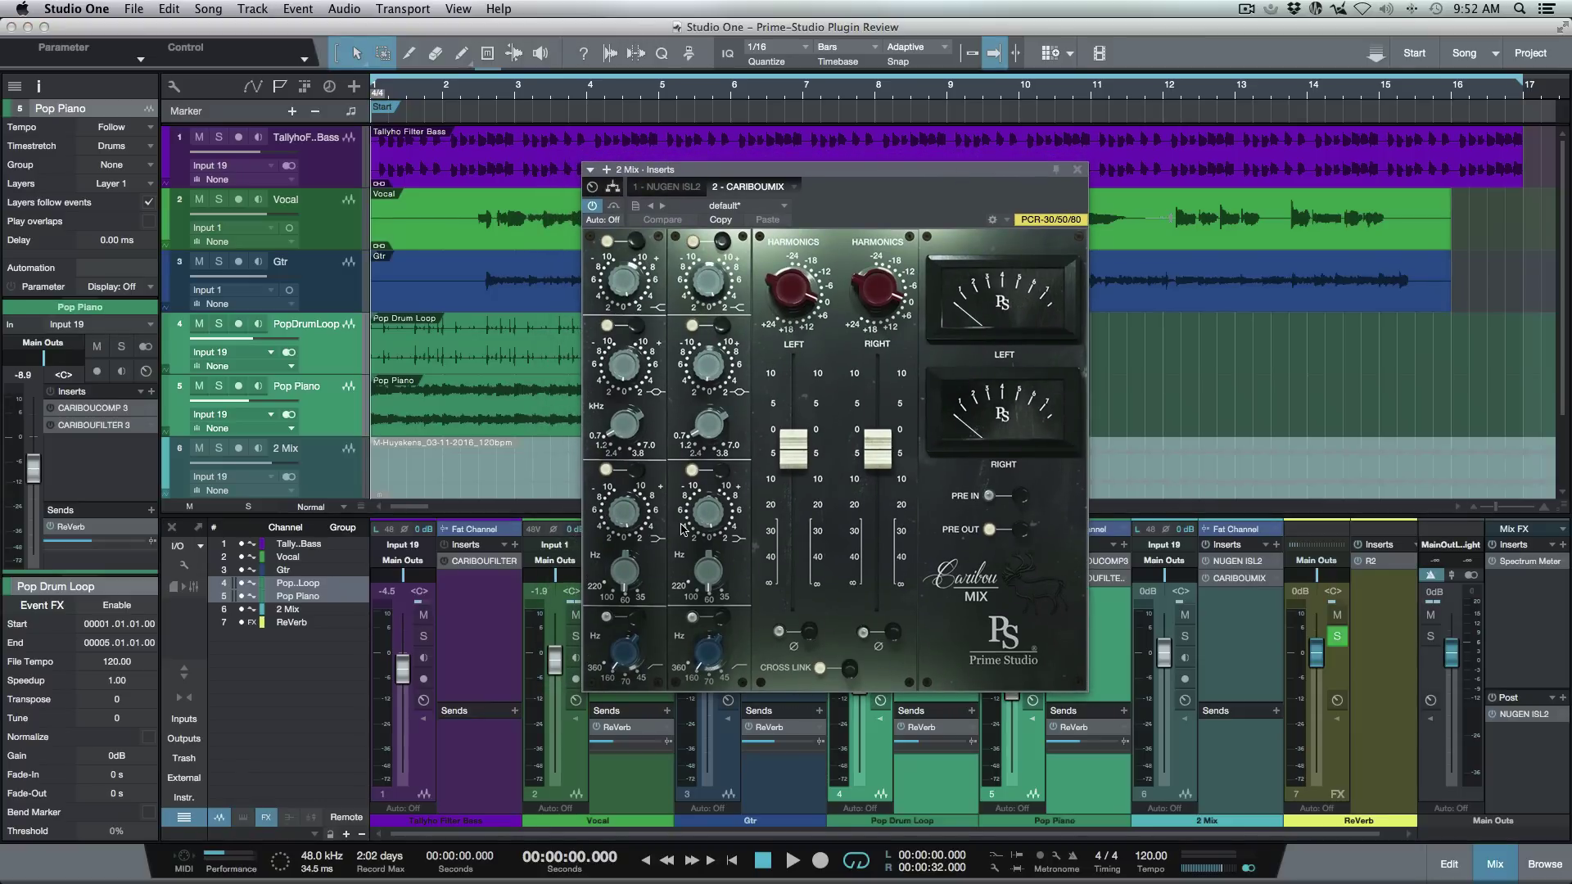
click(638, 624)
click(631, 662)
drag(630, 661, 636, 575)
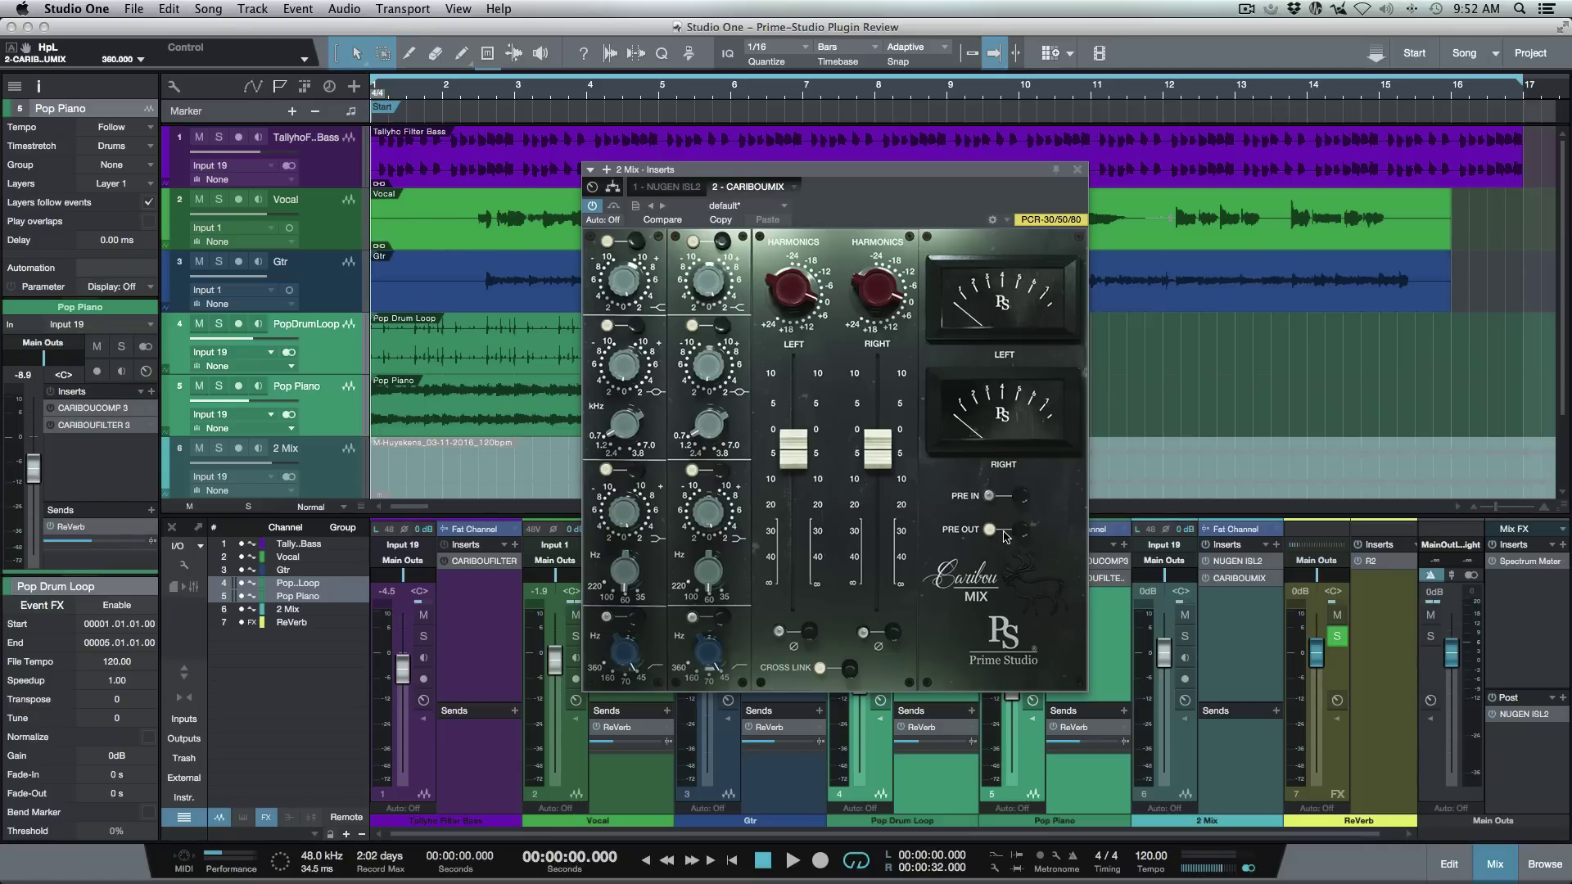
click(1078, 172)
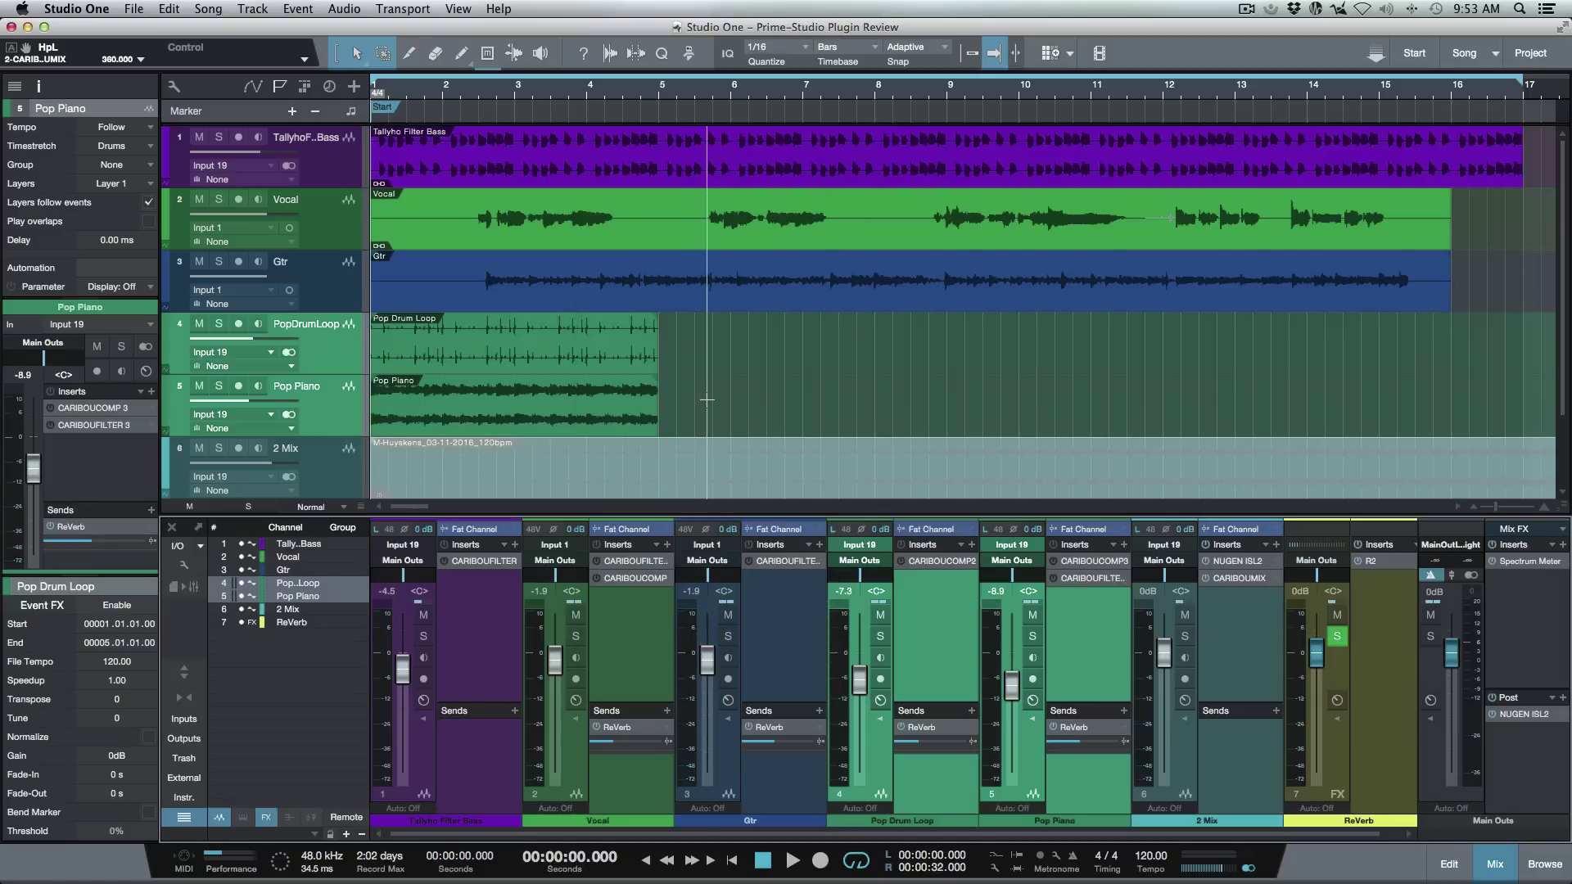
Enlarge the Tallyho Filter Bass track in the arrangement and bring up its CARIBOUFILTER insert.
click(828, 167)
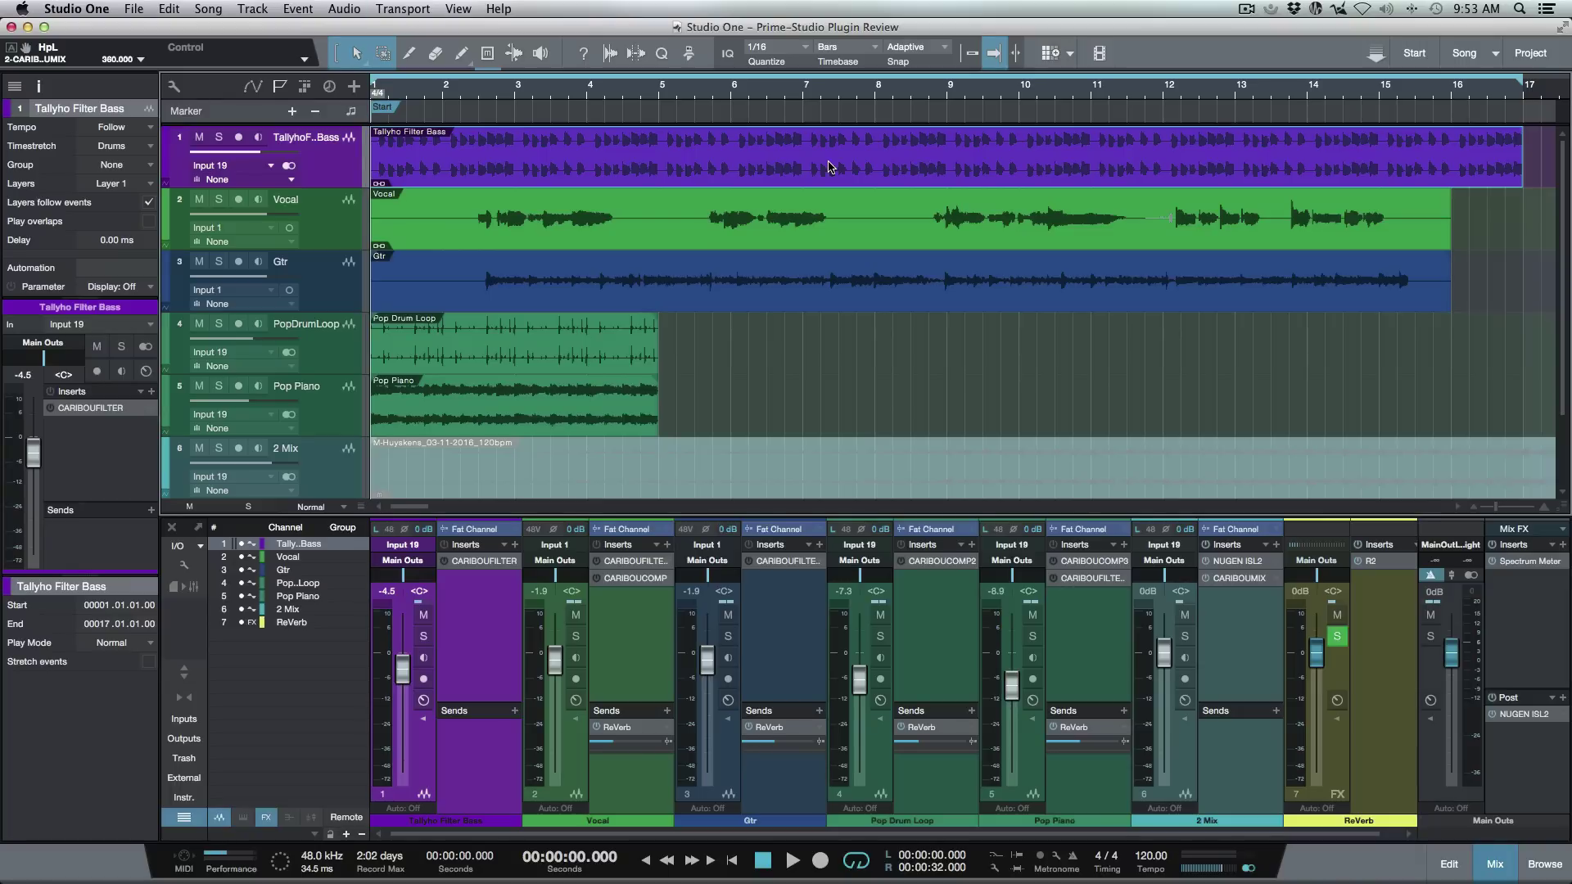
key(z)
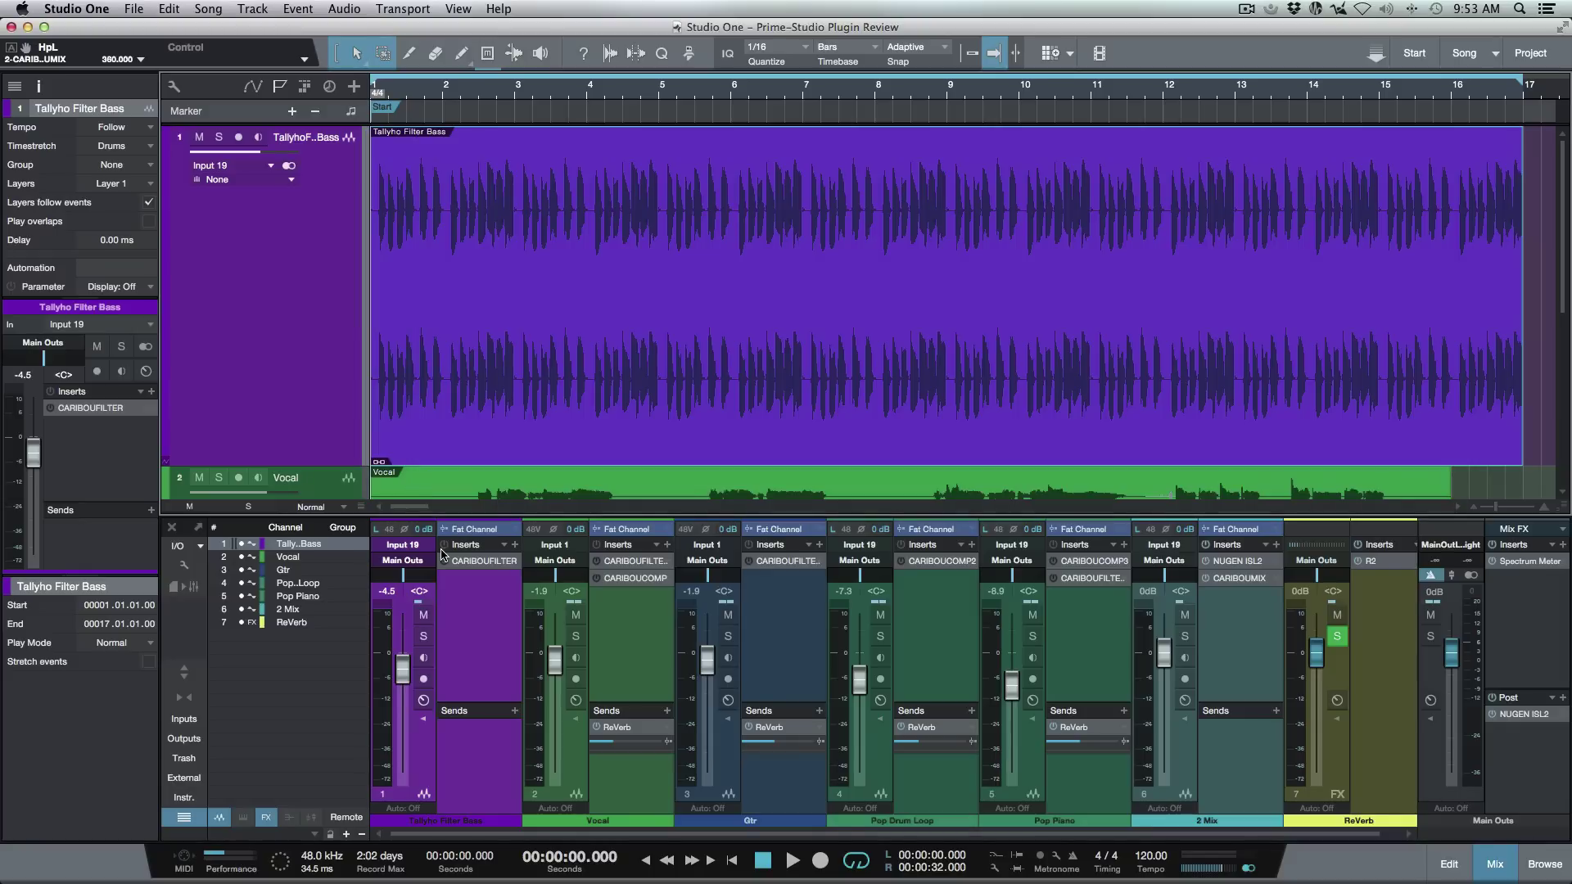
click(484, 564)
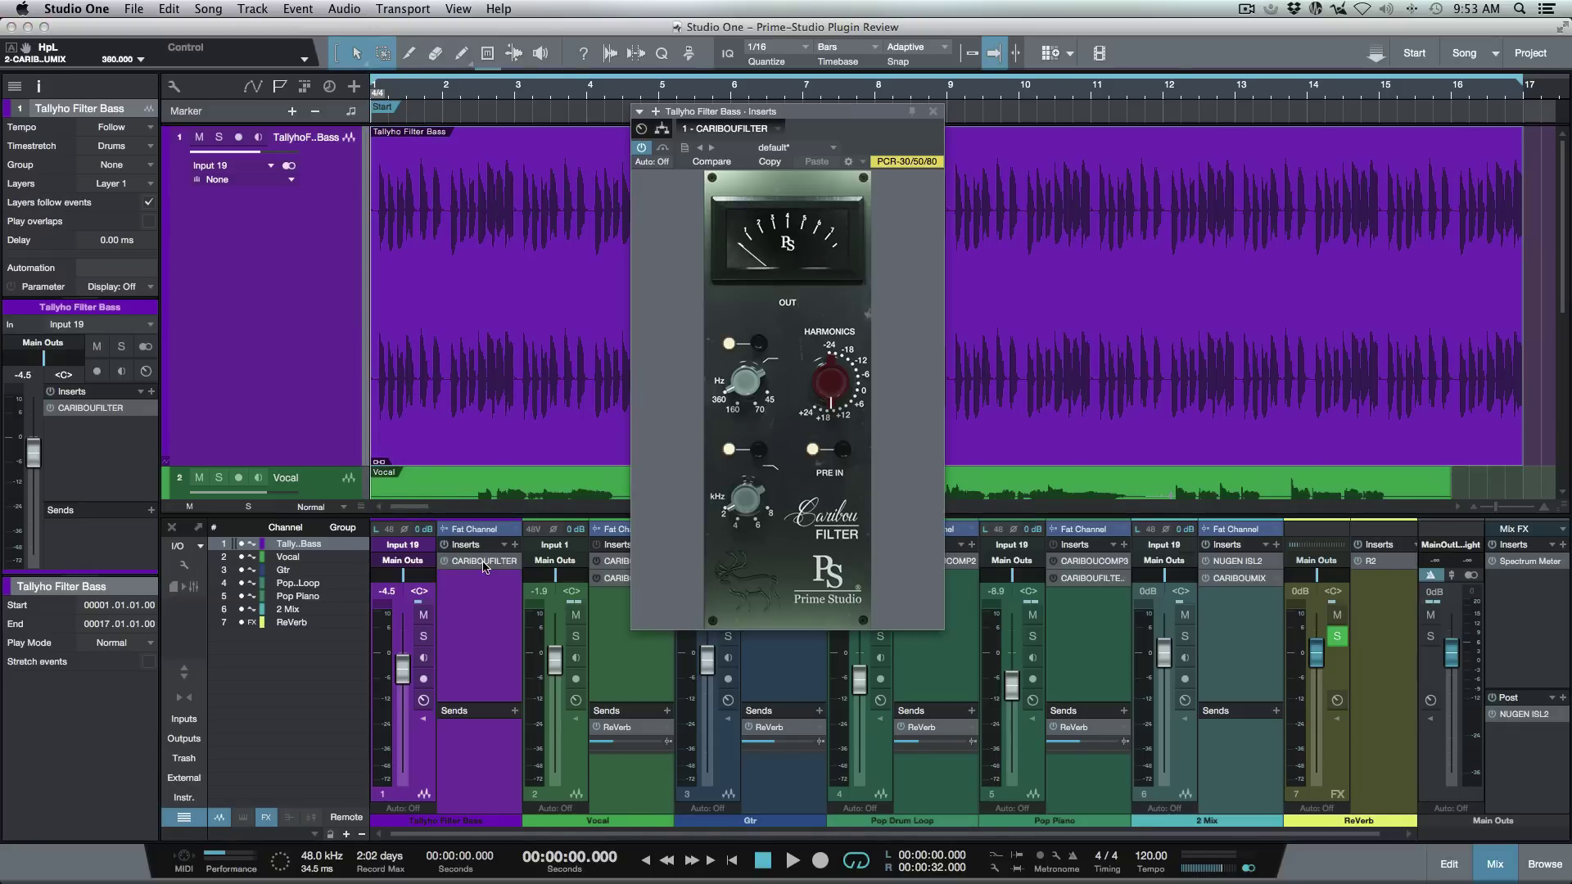
drag(857, 134, 871, 224)
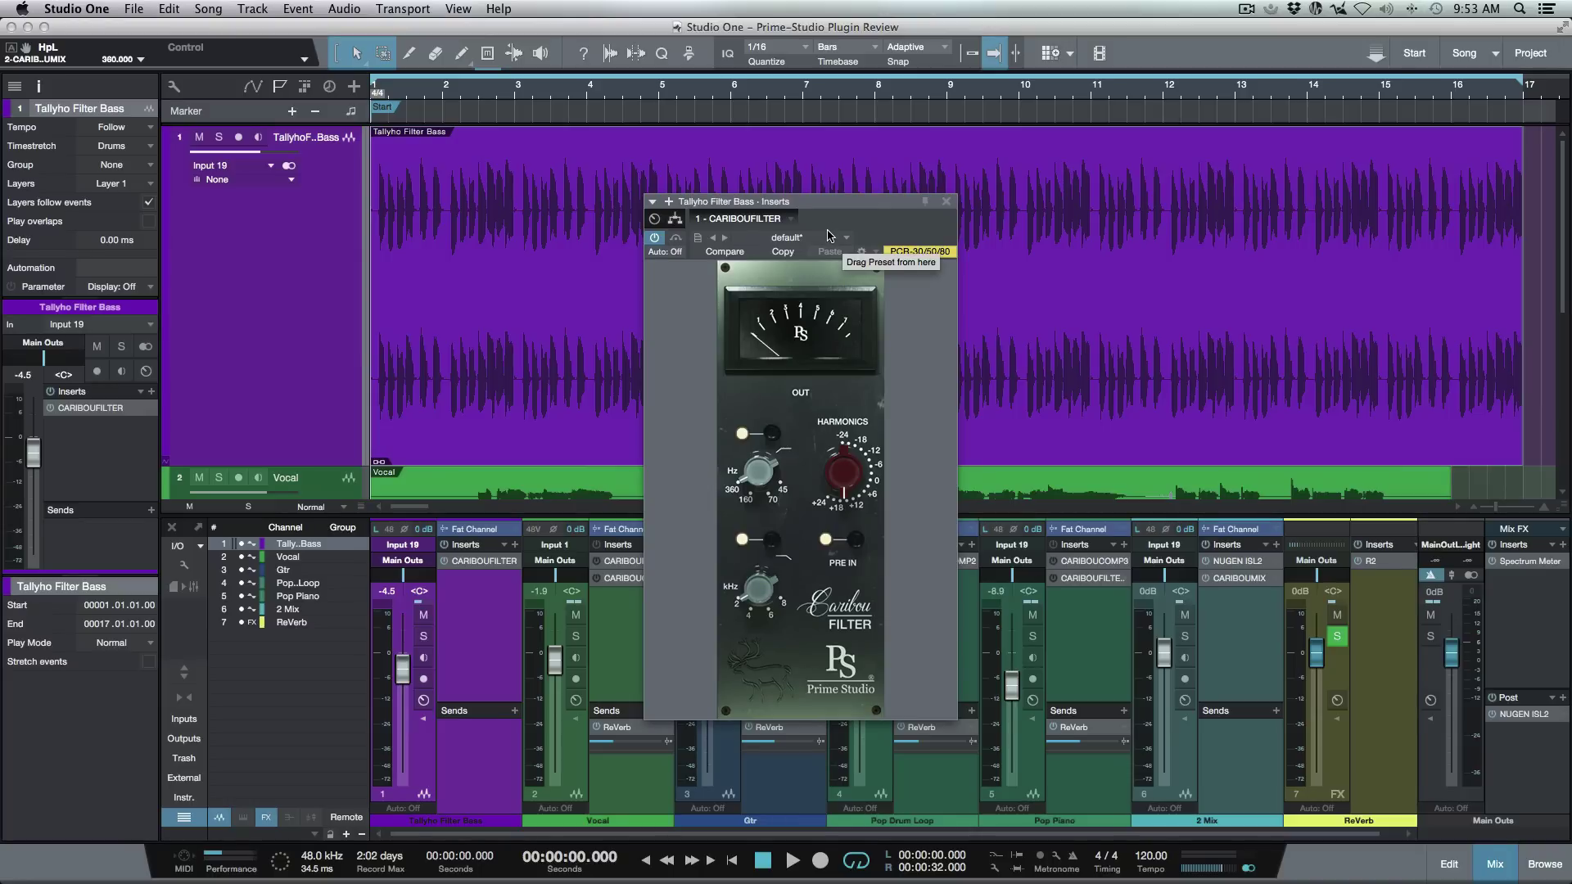
Solo the bass track and play it from the start, comparing CARIBOUFILTER bypassed and active.
click(676, 238)
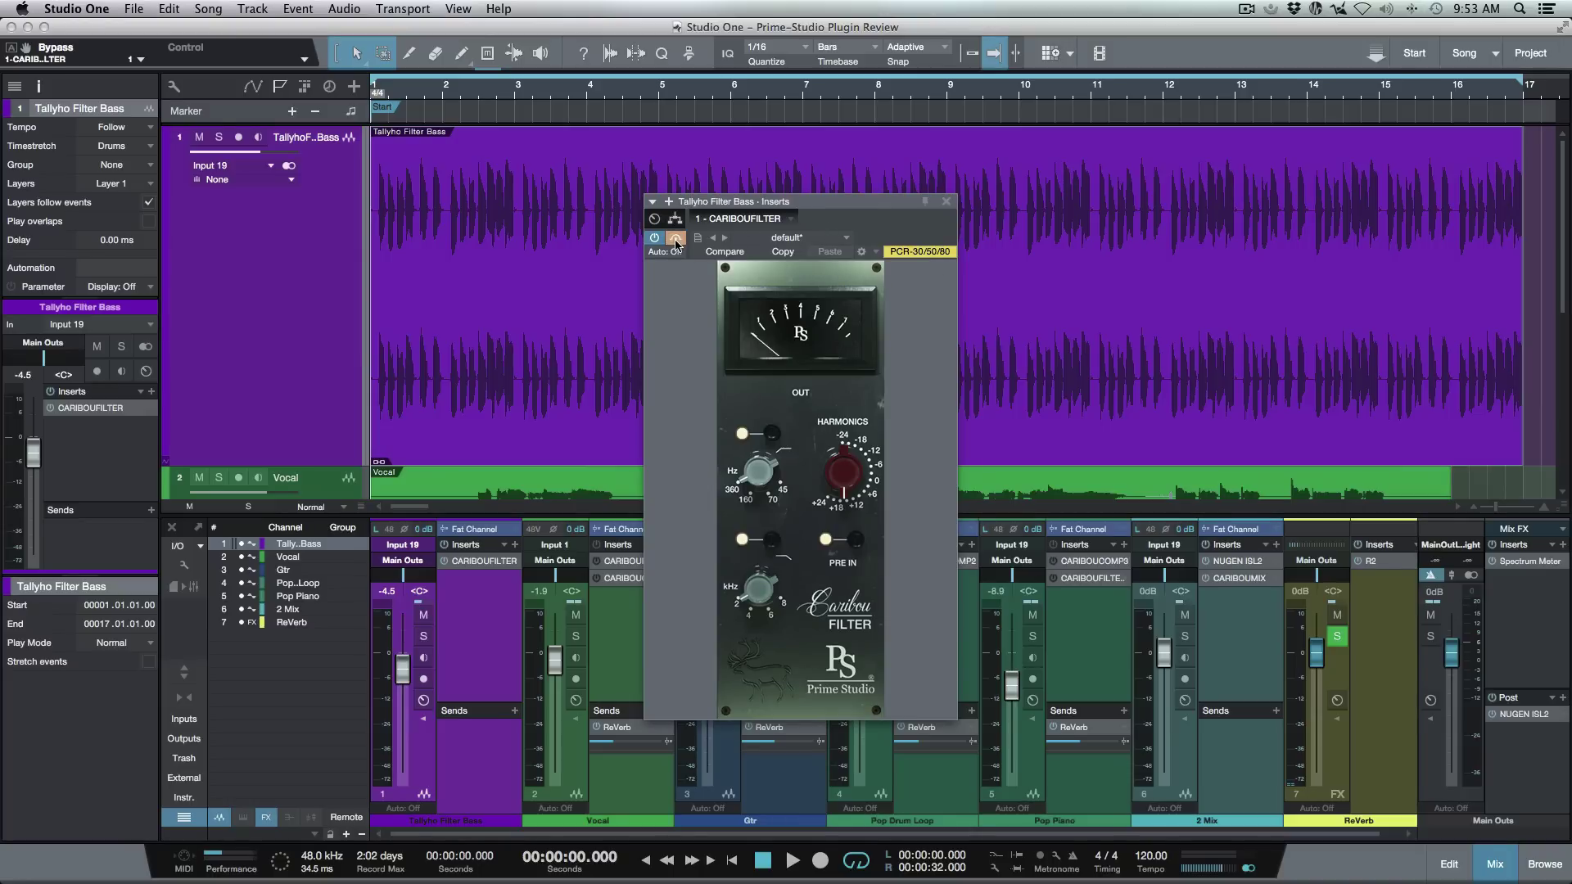
key(s)
key(space)
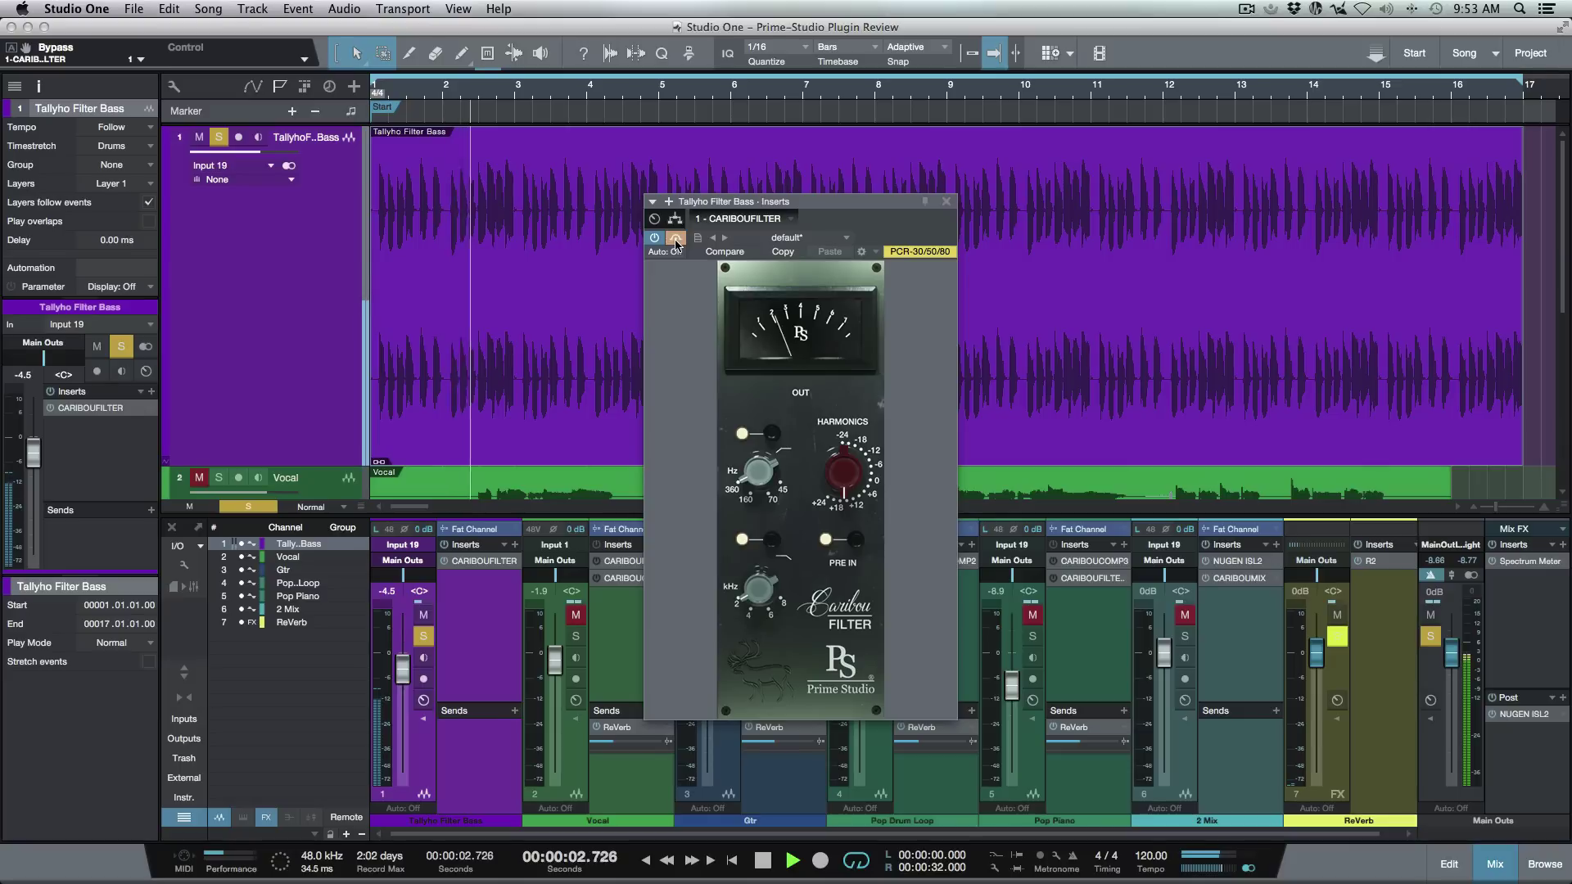
click(675, 238)
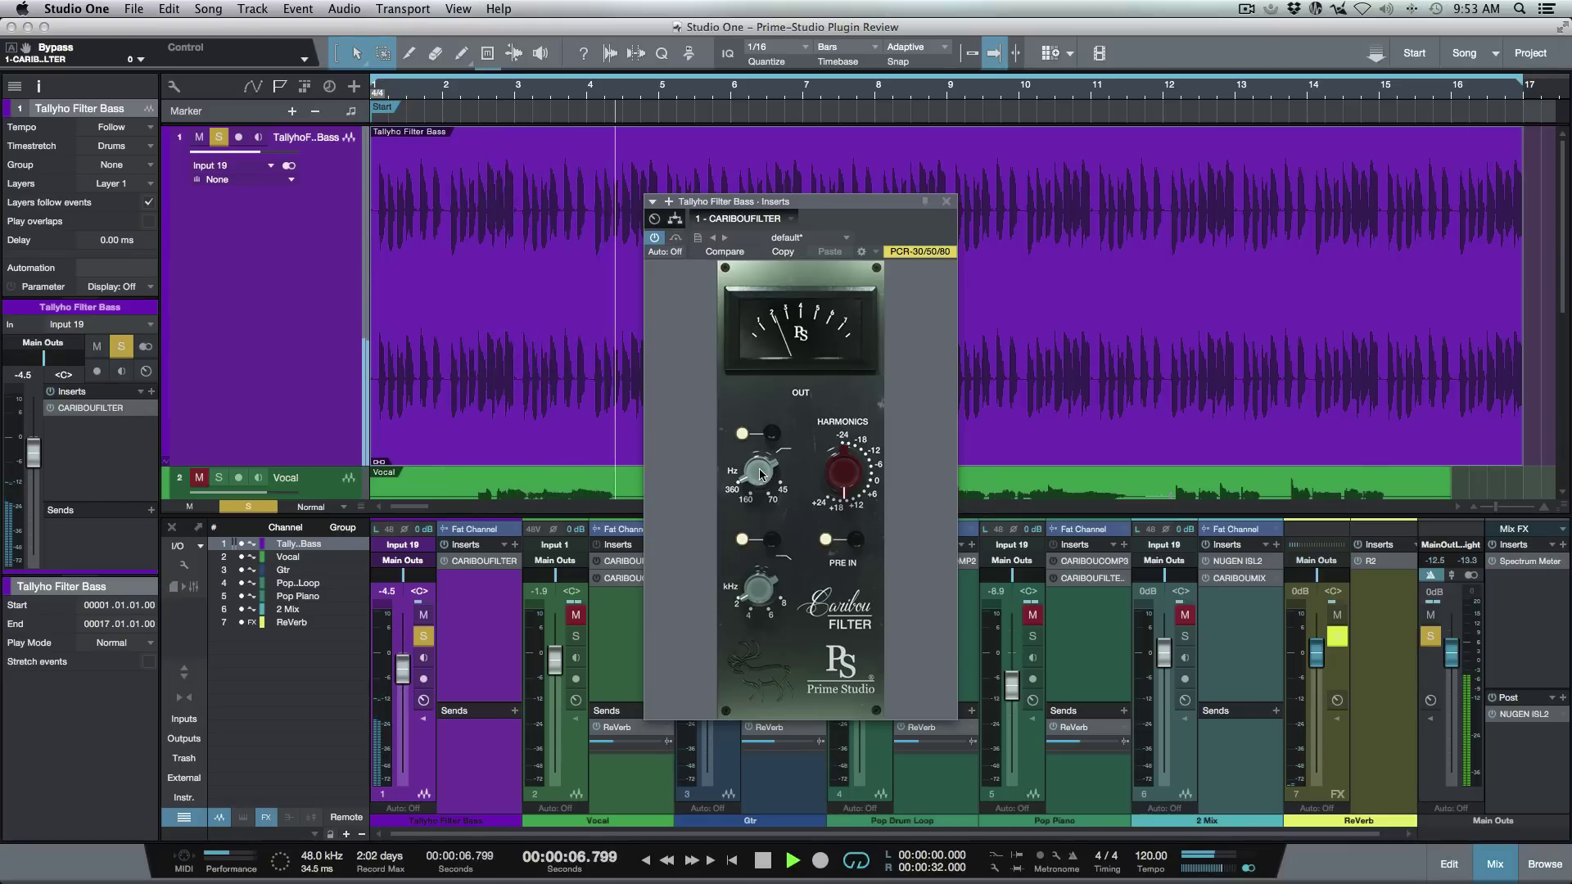
During playback, try CARIBOUFILTER's high-pass at 160 Hz and 45 Hz and its low-pass at 8 kHz and 6 kHz.
click(760, 473)
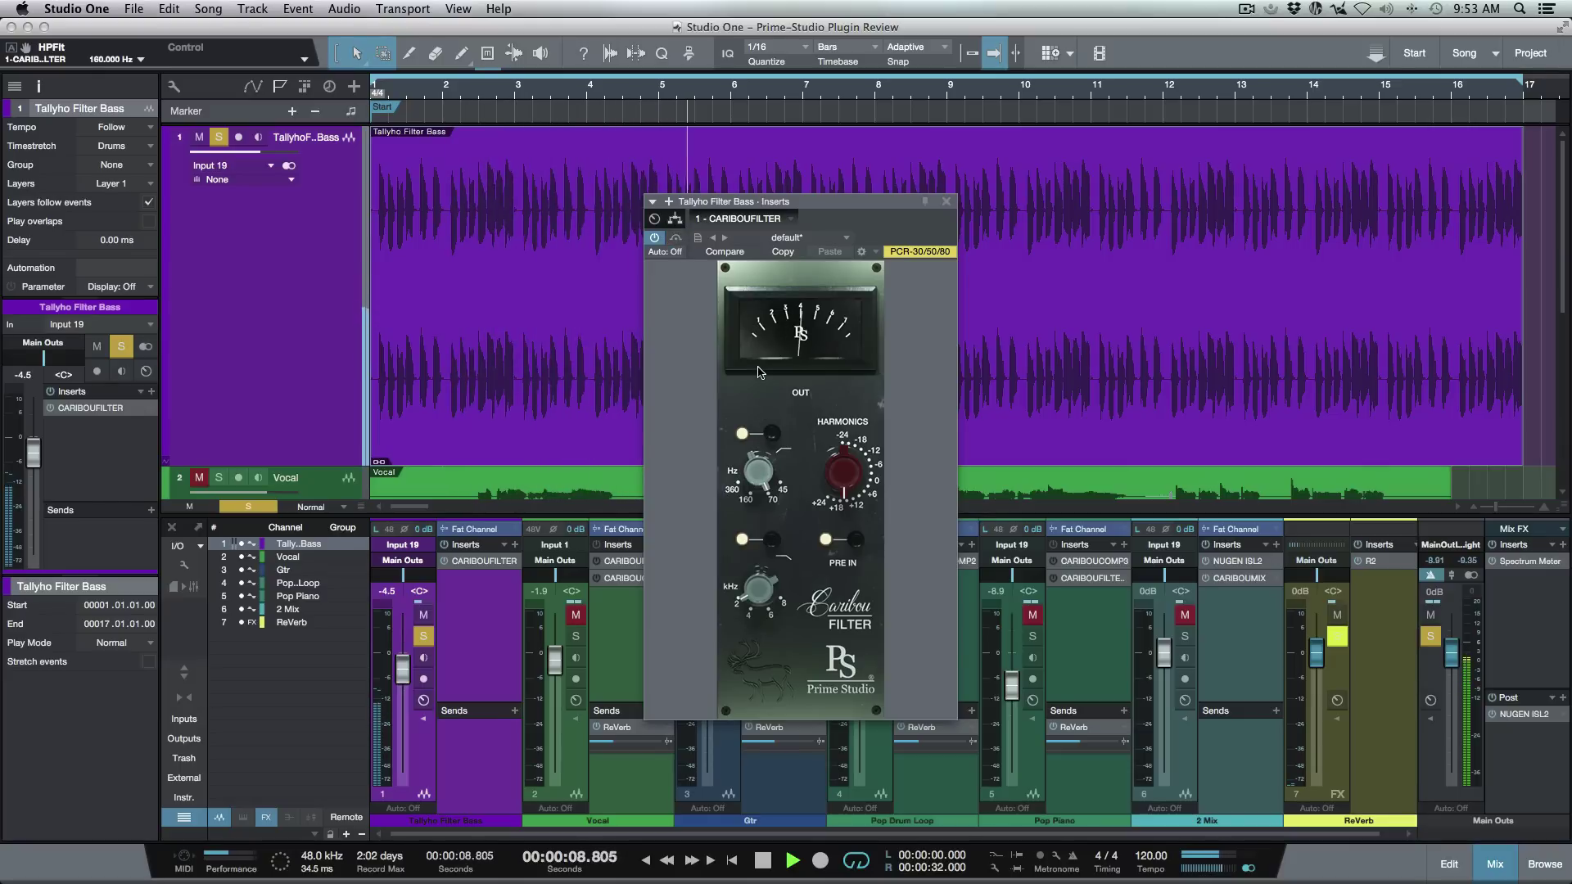
click(773, 497)
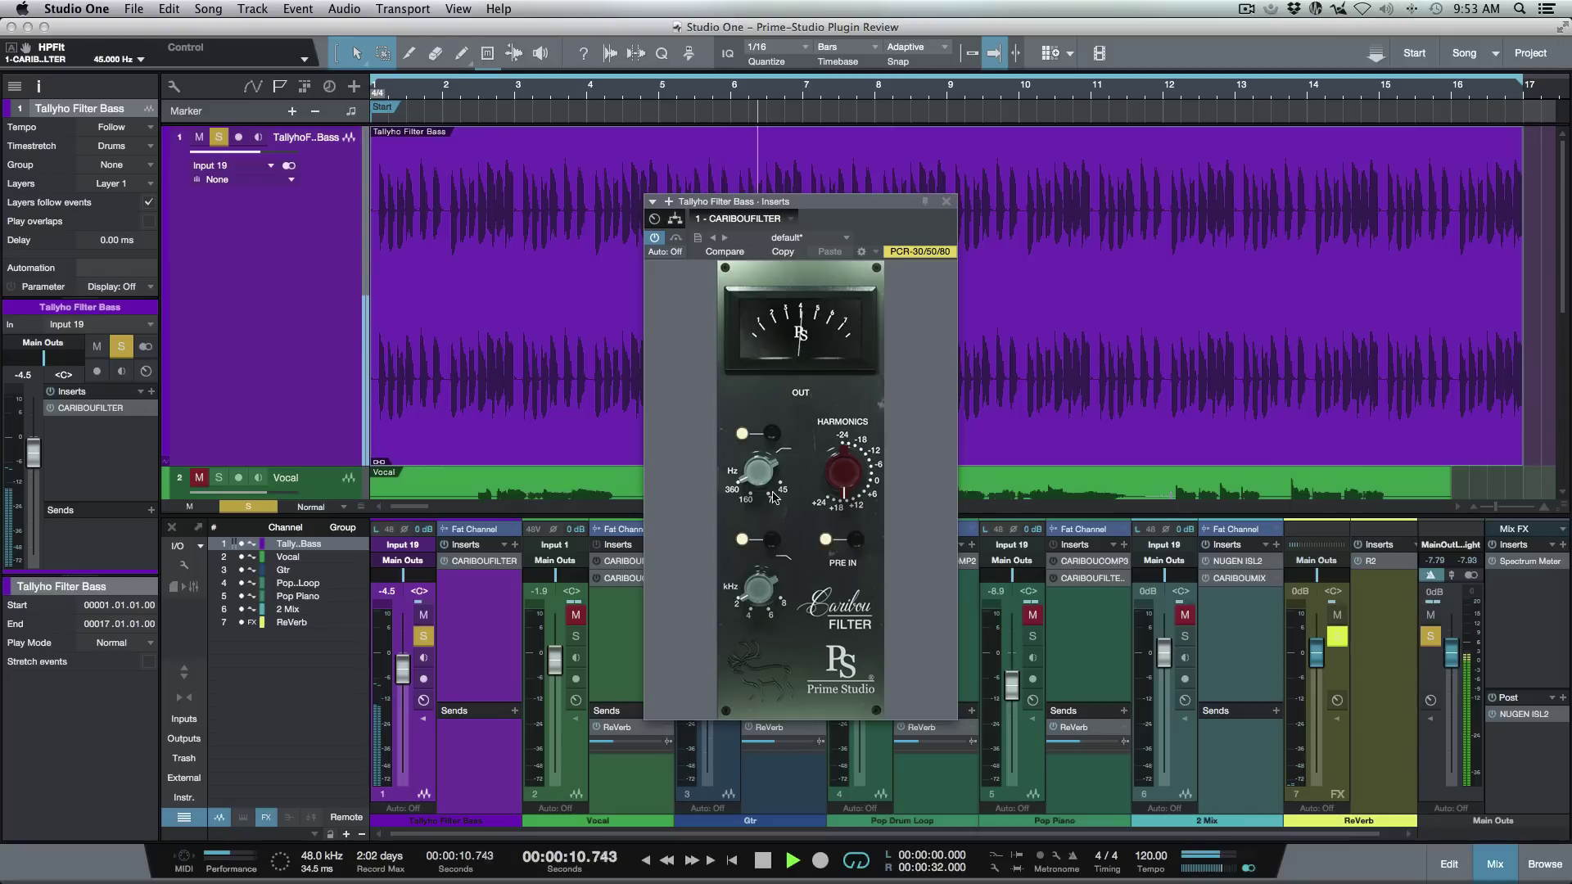
click(760, 591)
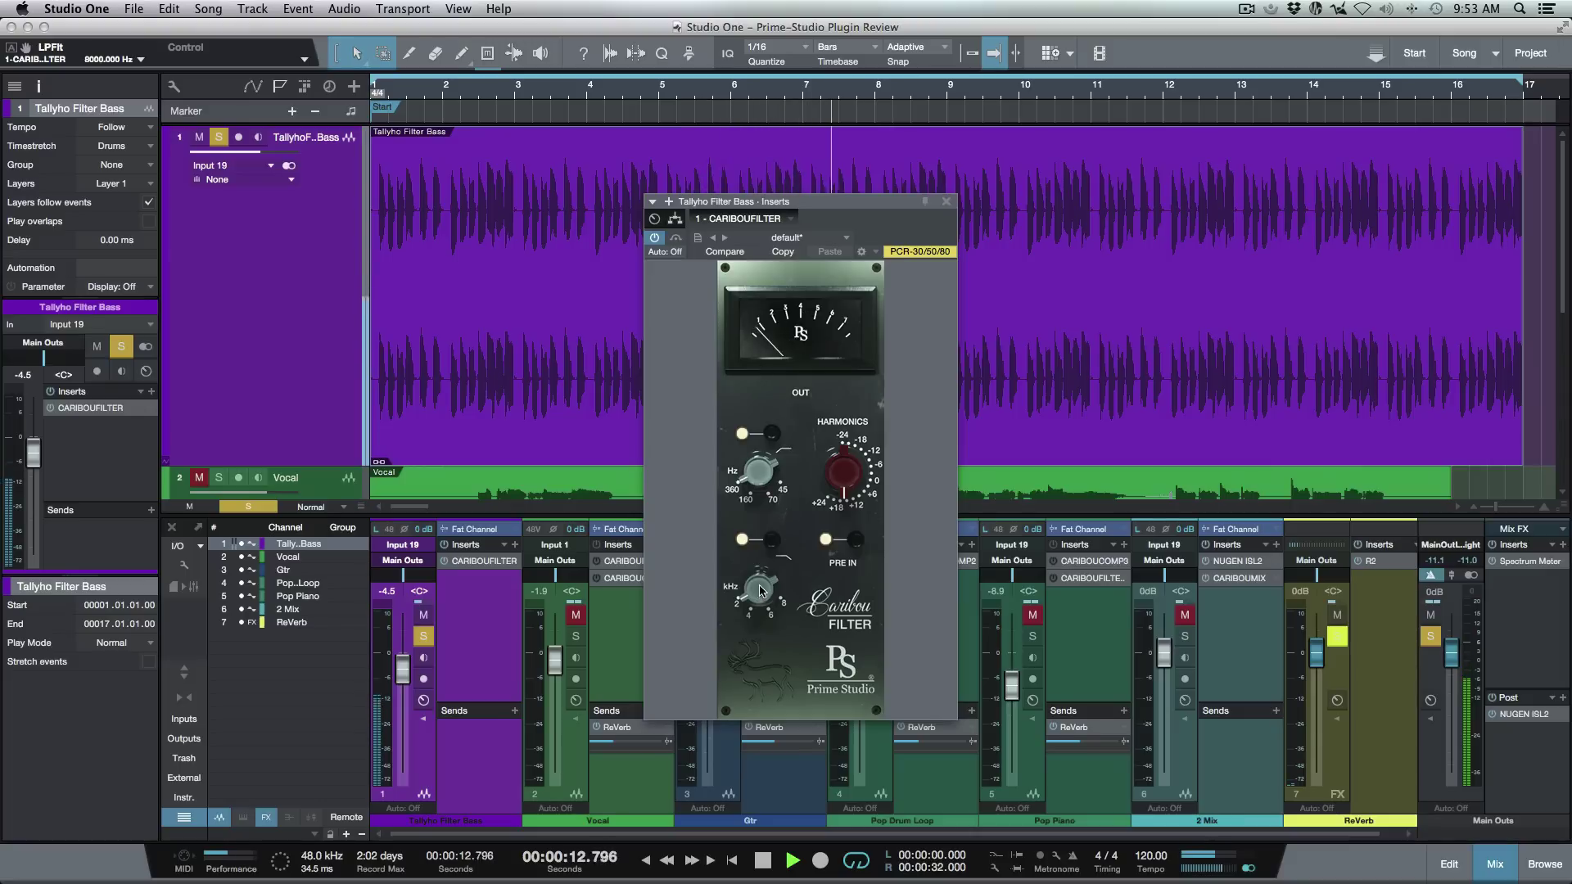
click(760, 591)
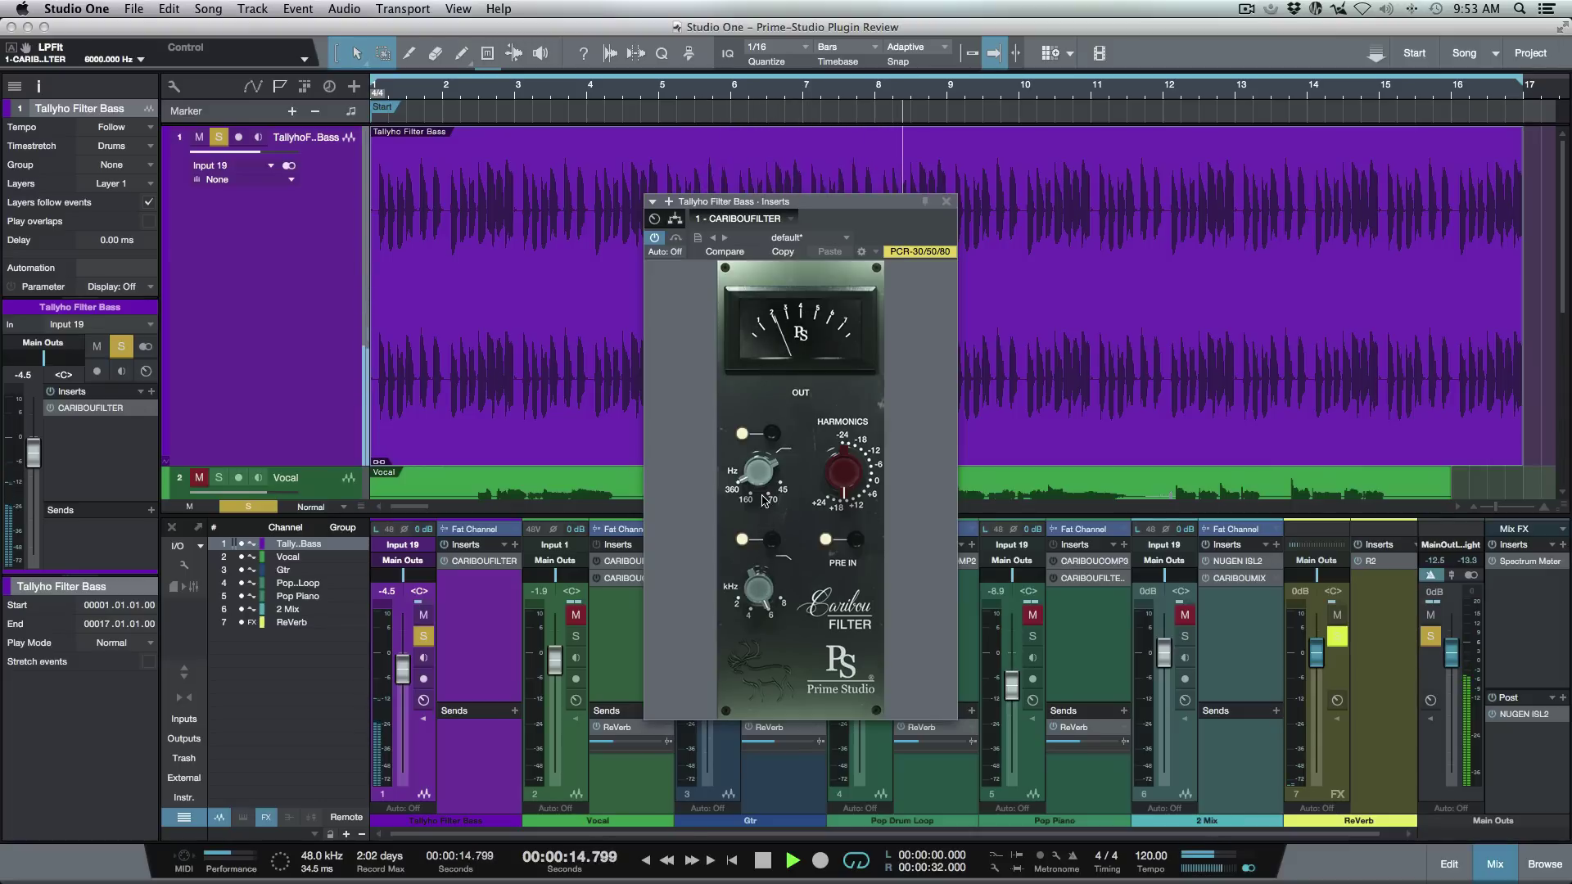
click(776, 610)
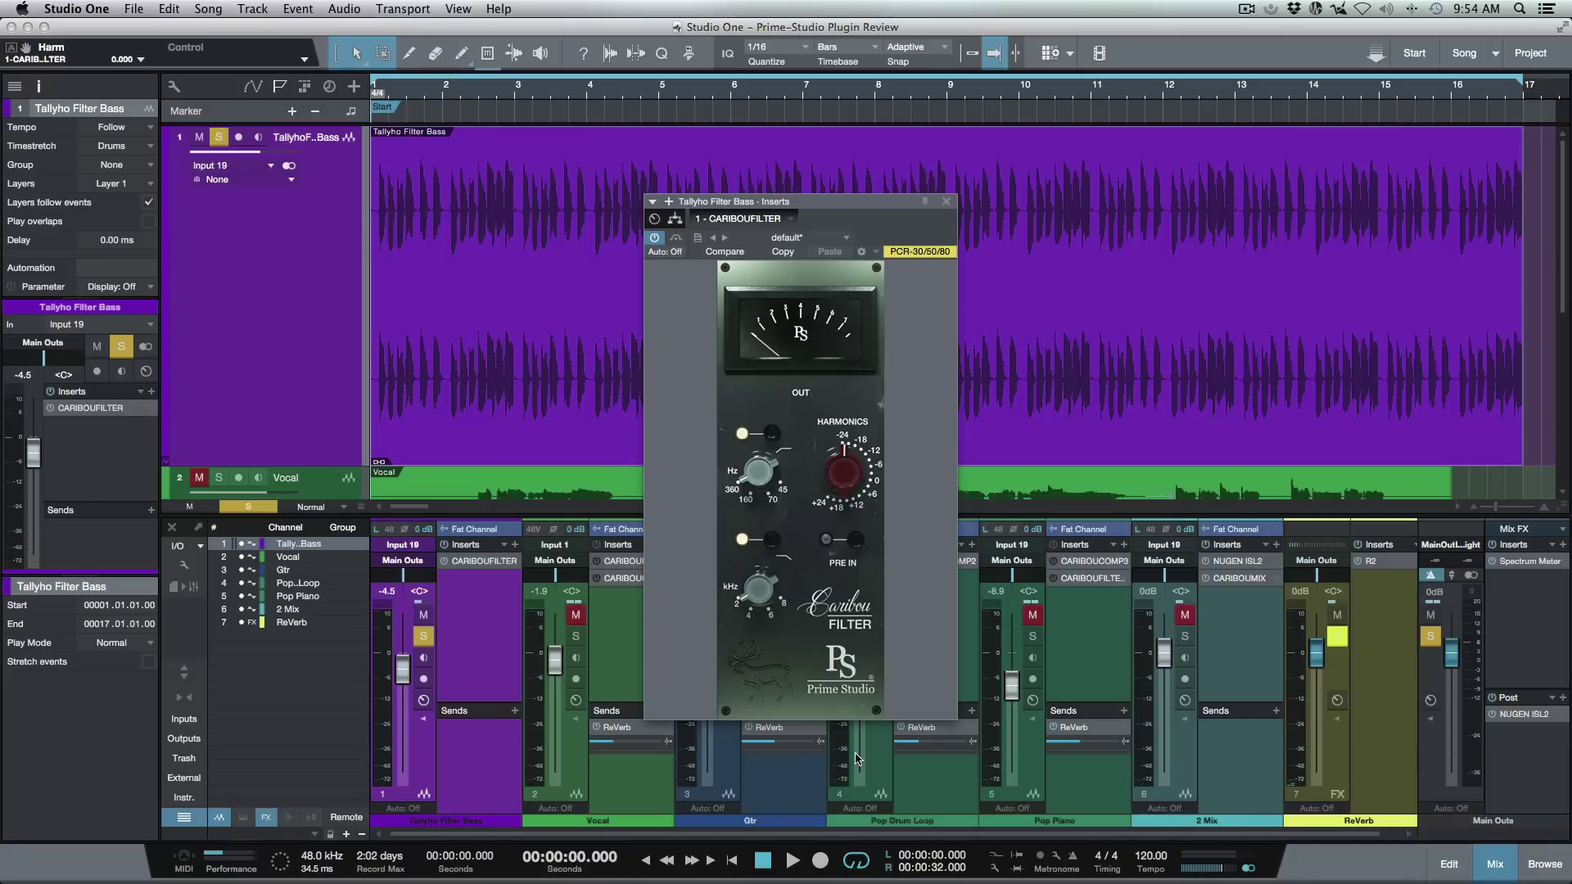
Play the soloed bass, raise CARIBOUFILTER's Harmonics to the +24 maximum and enable Pre In.
key(space)
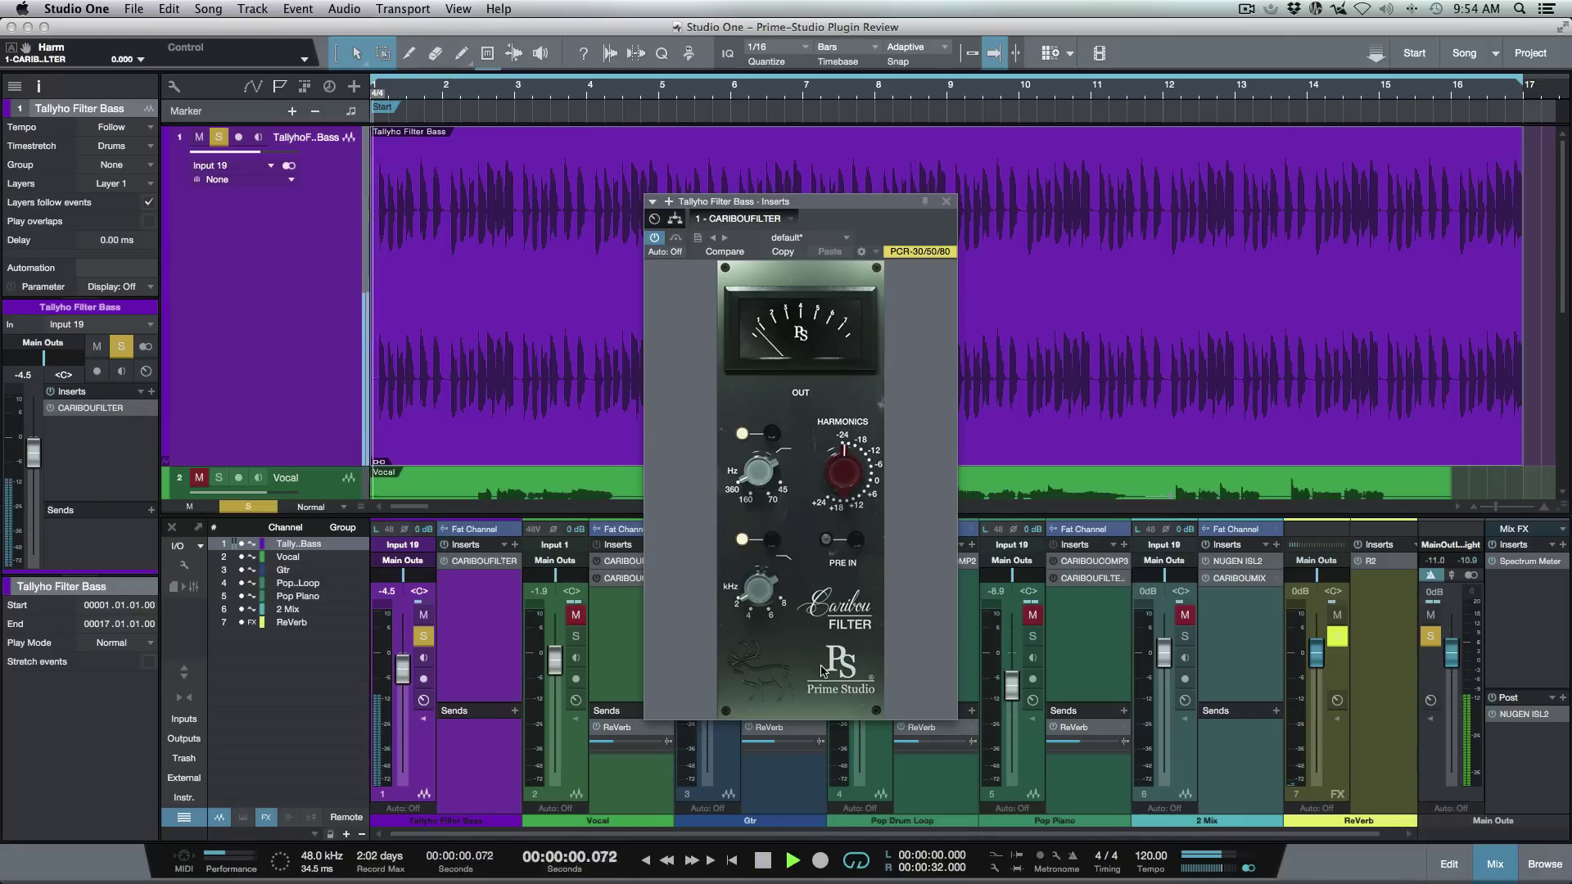
drag(848, 488, 879, 421)
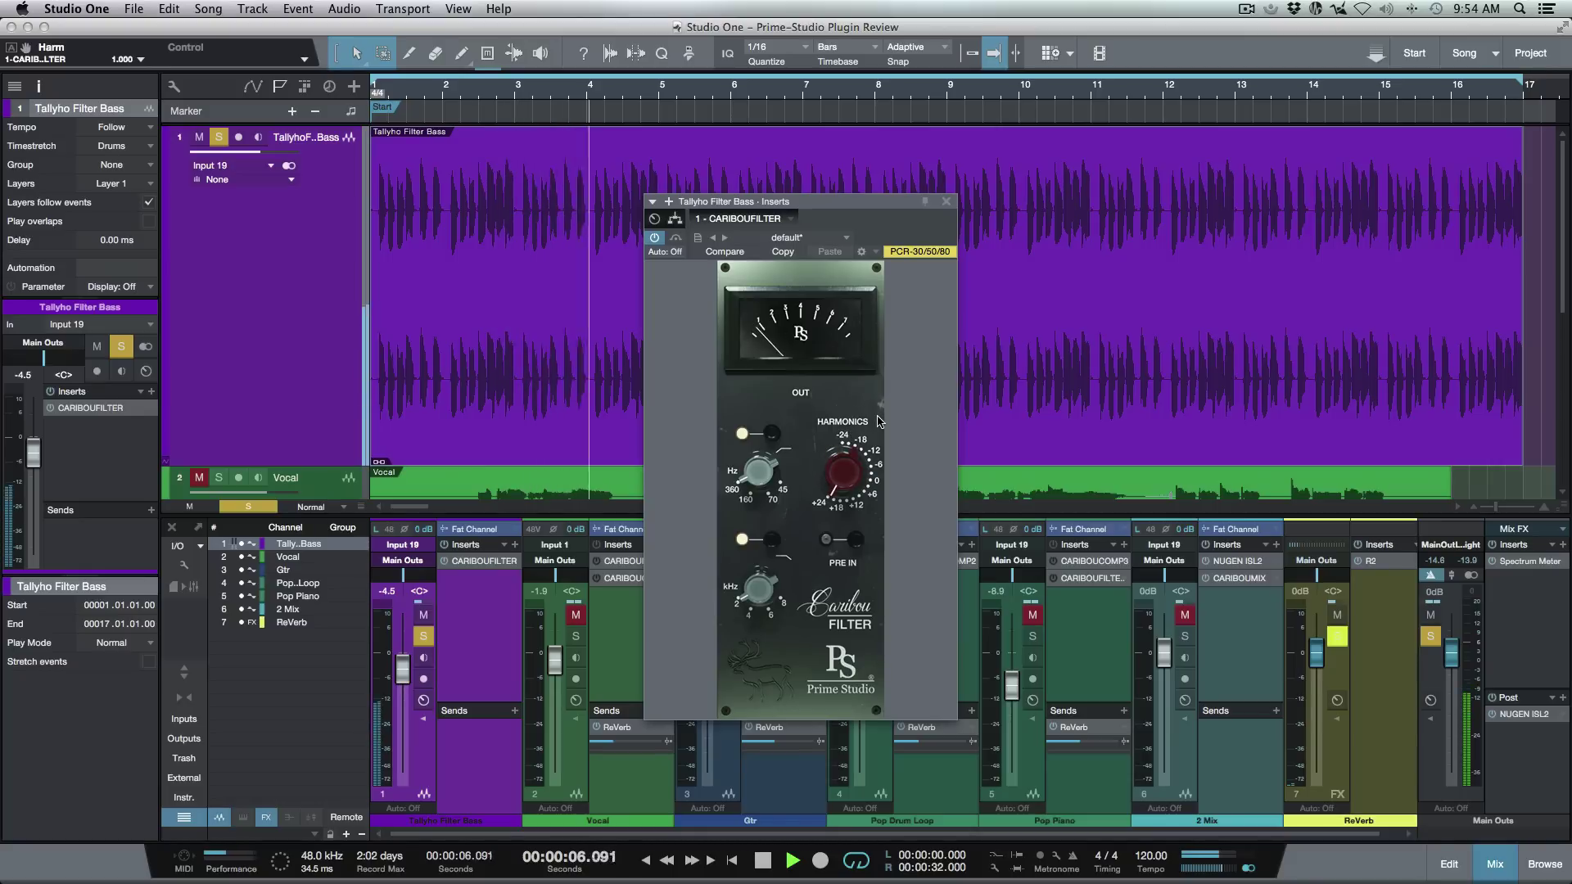
click(859, 546)
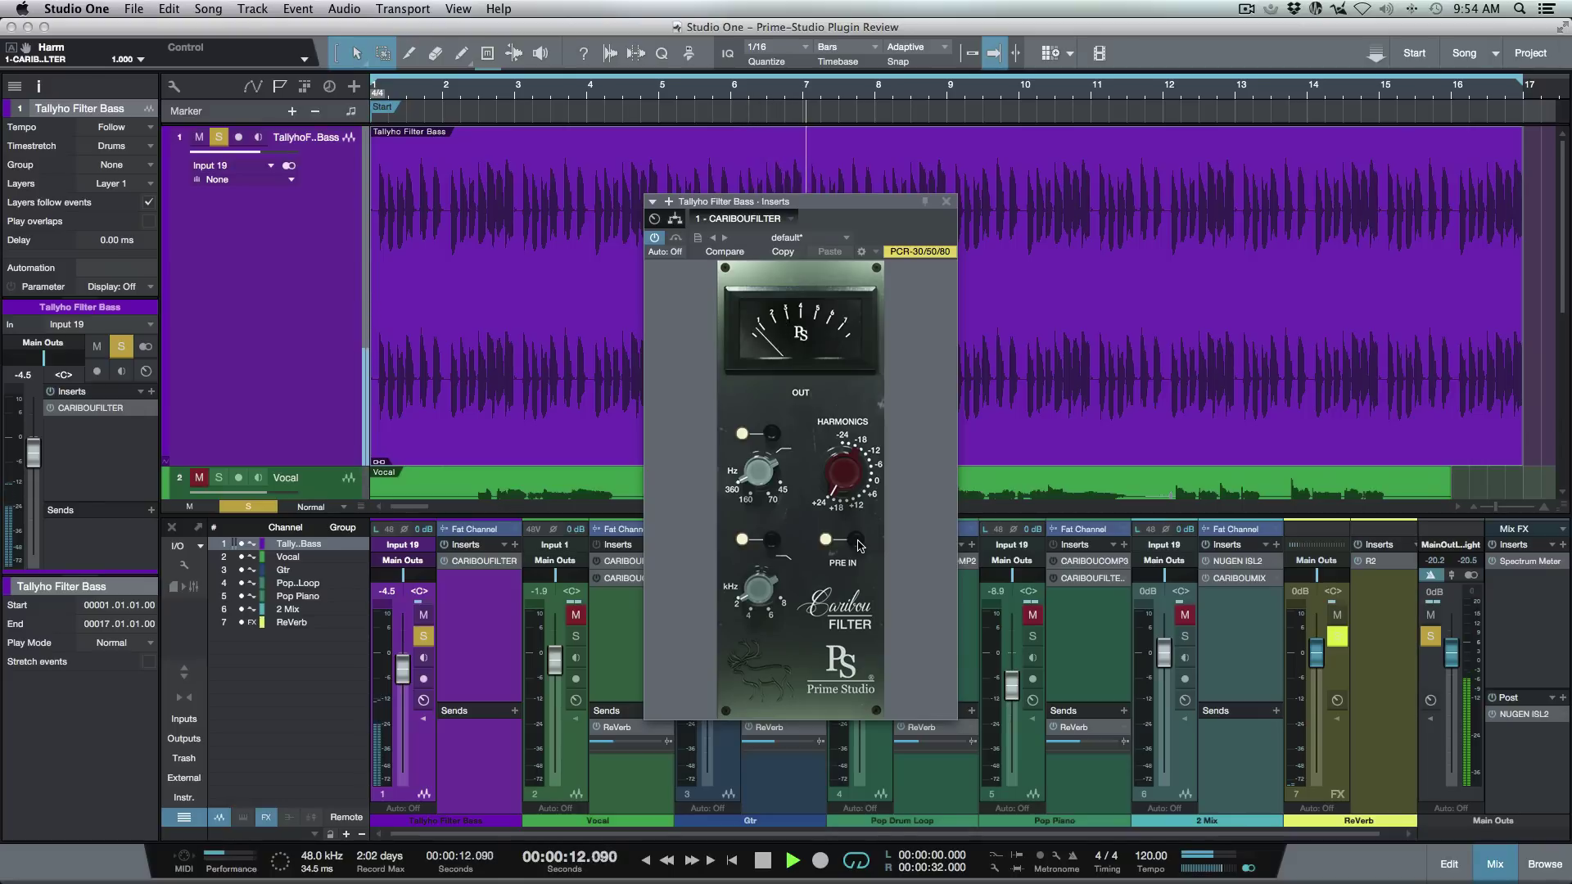
key(space)
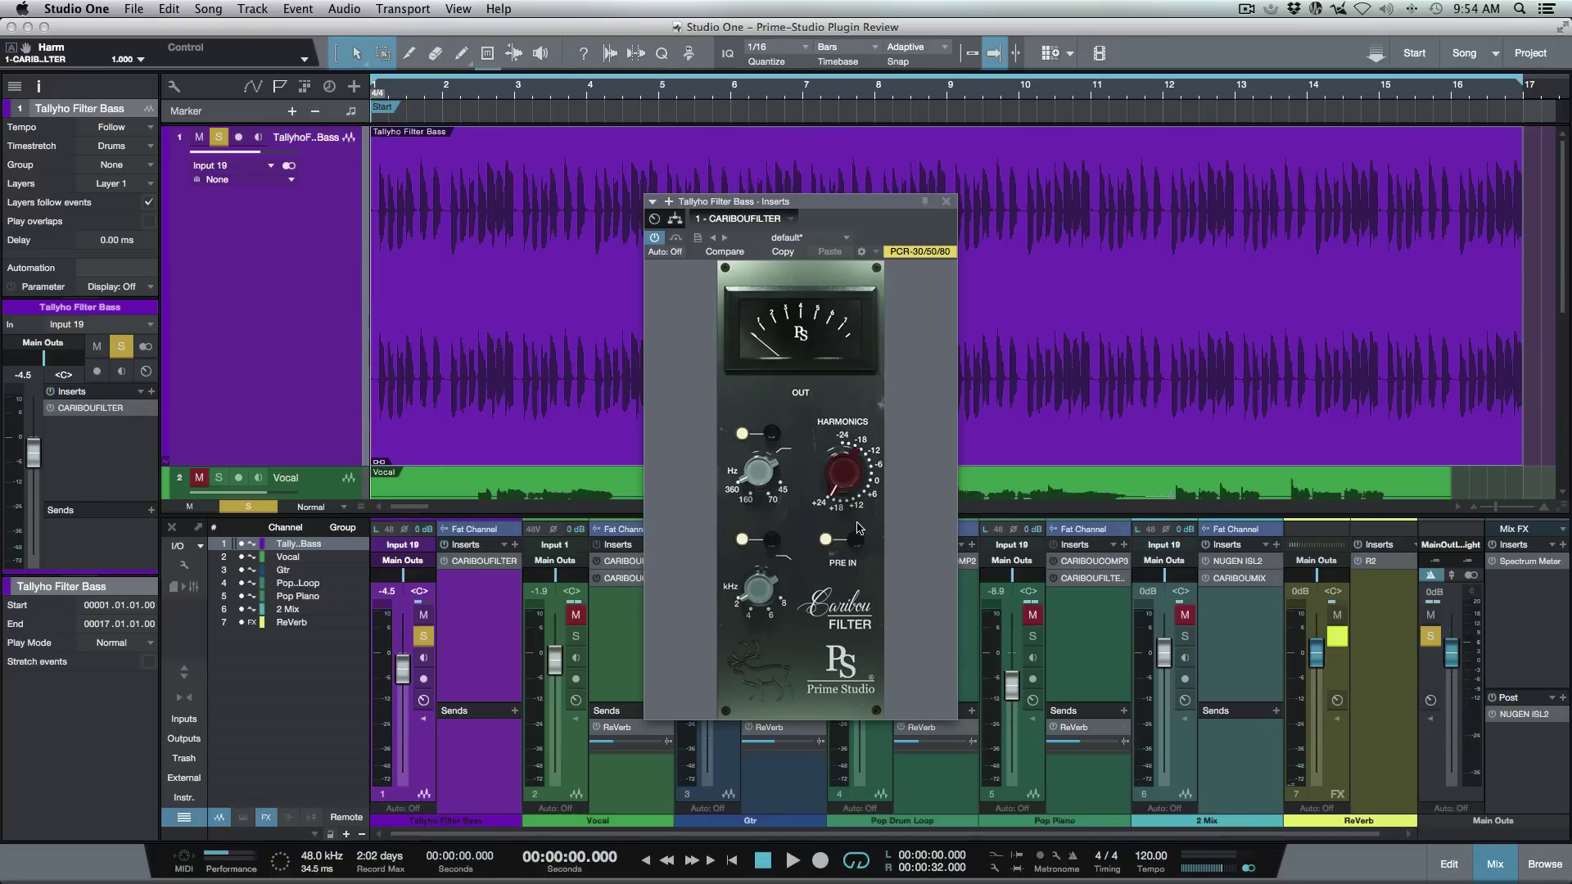
key(space)
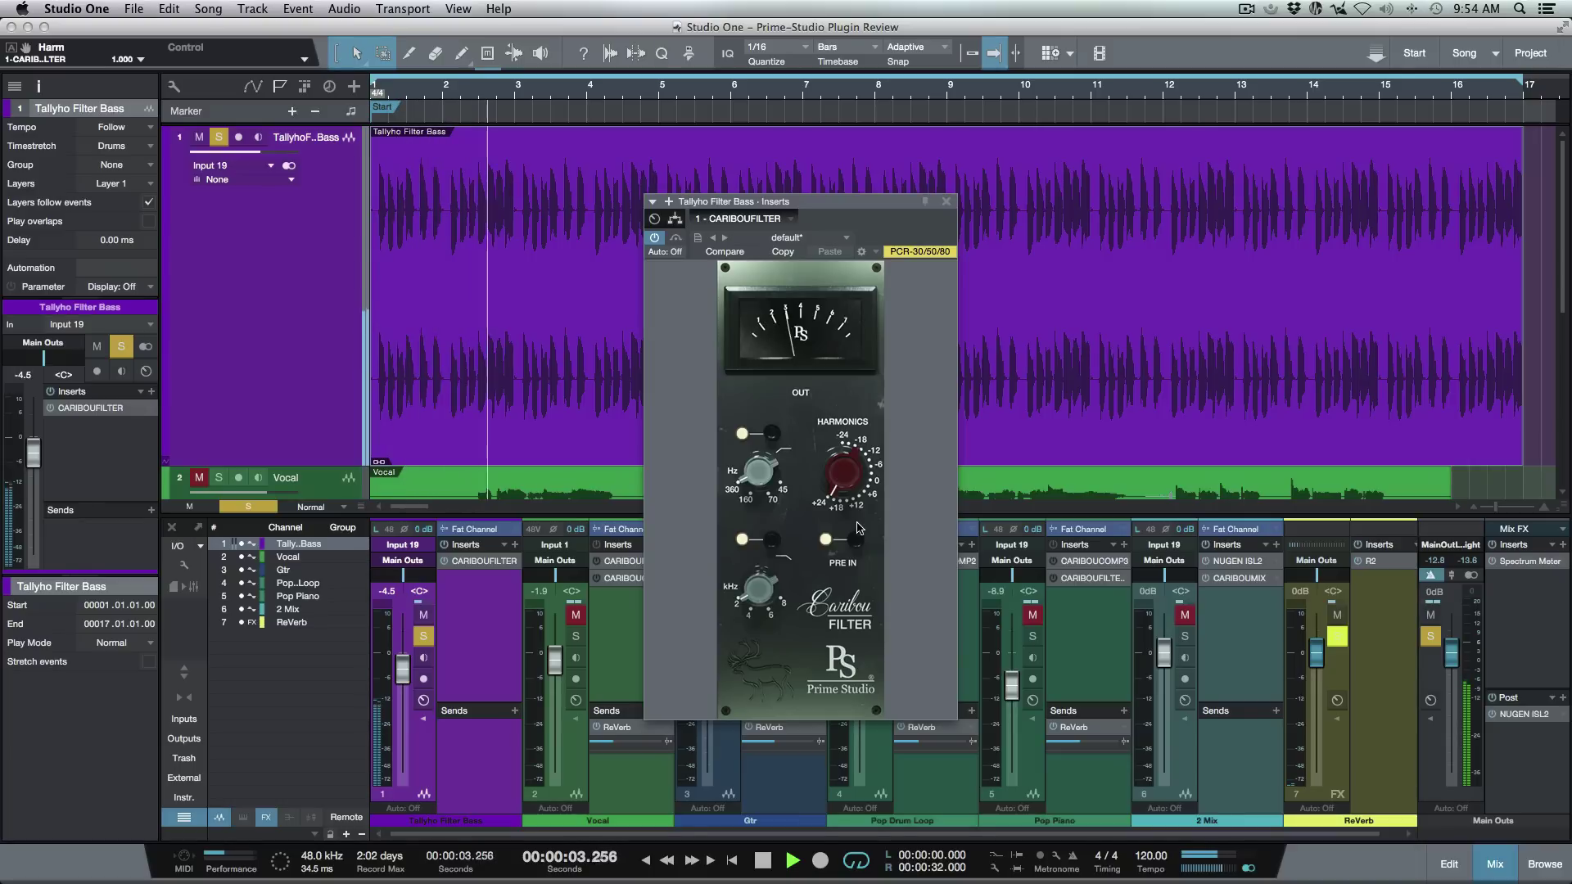
key(space)
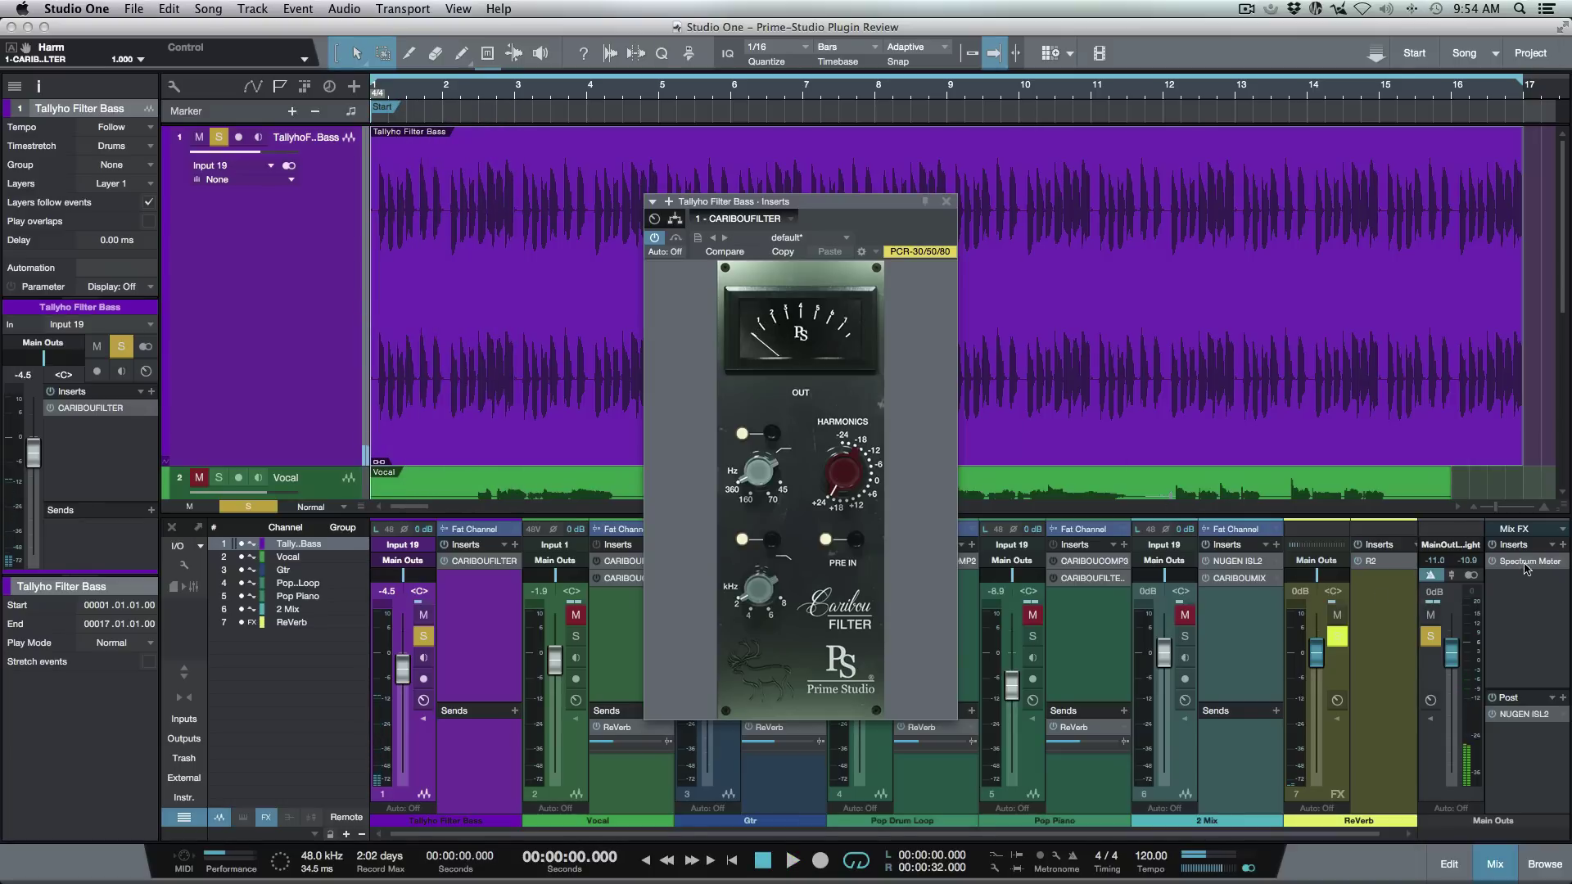
Open the Spectrum Meter insert on Main Outs and place it beside the CARIBOUFILTER window.
drag(925, 207, 657, 247)
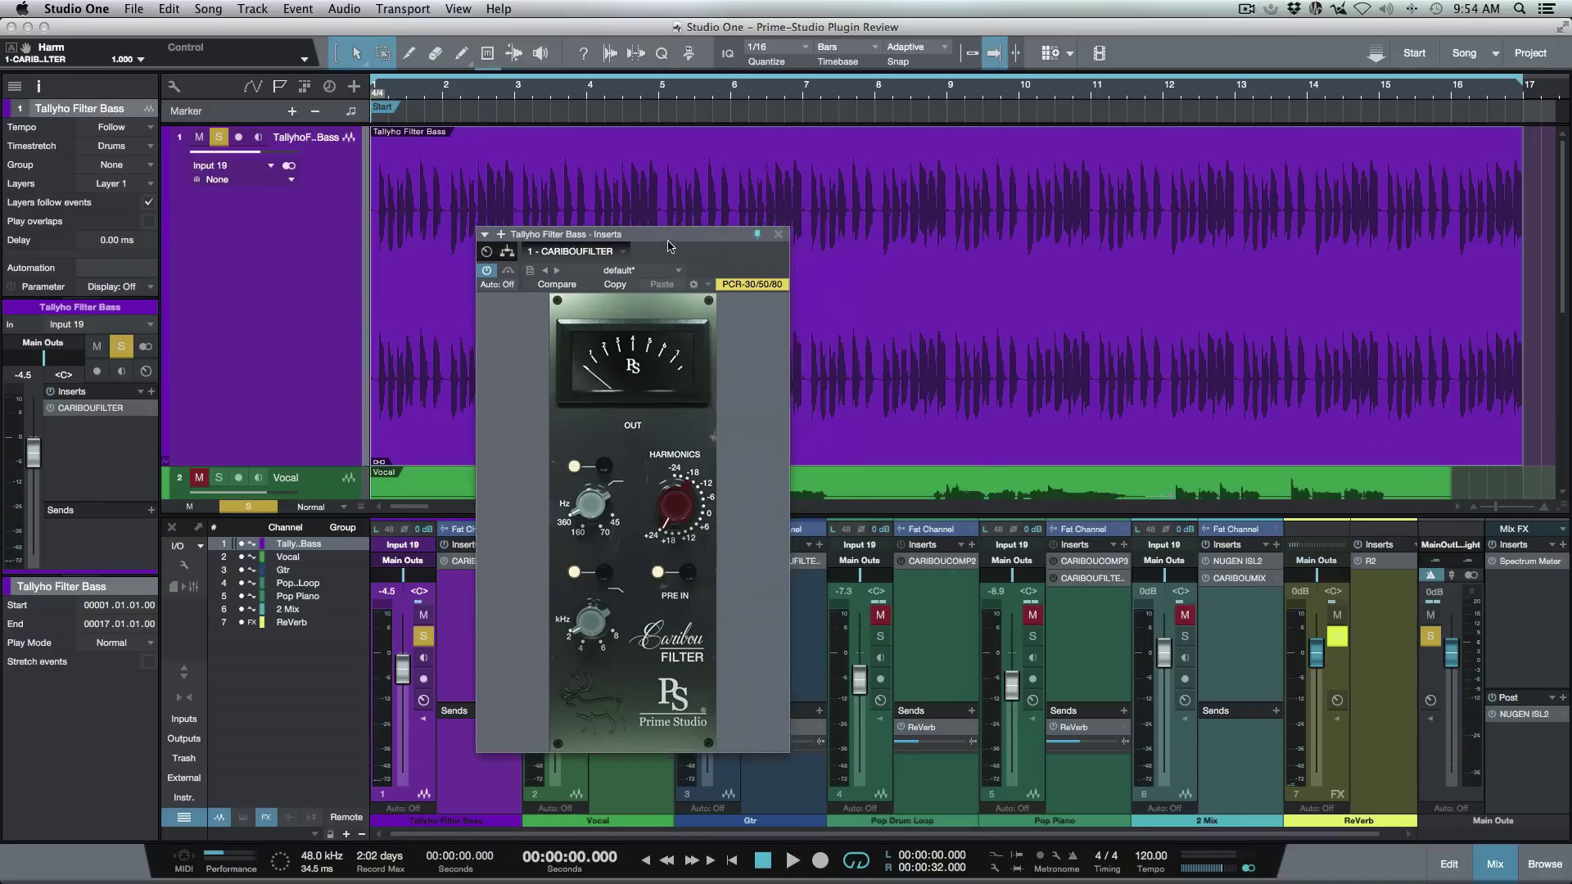
click(1530, 561)
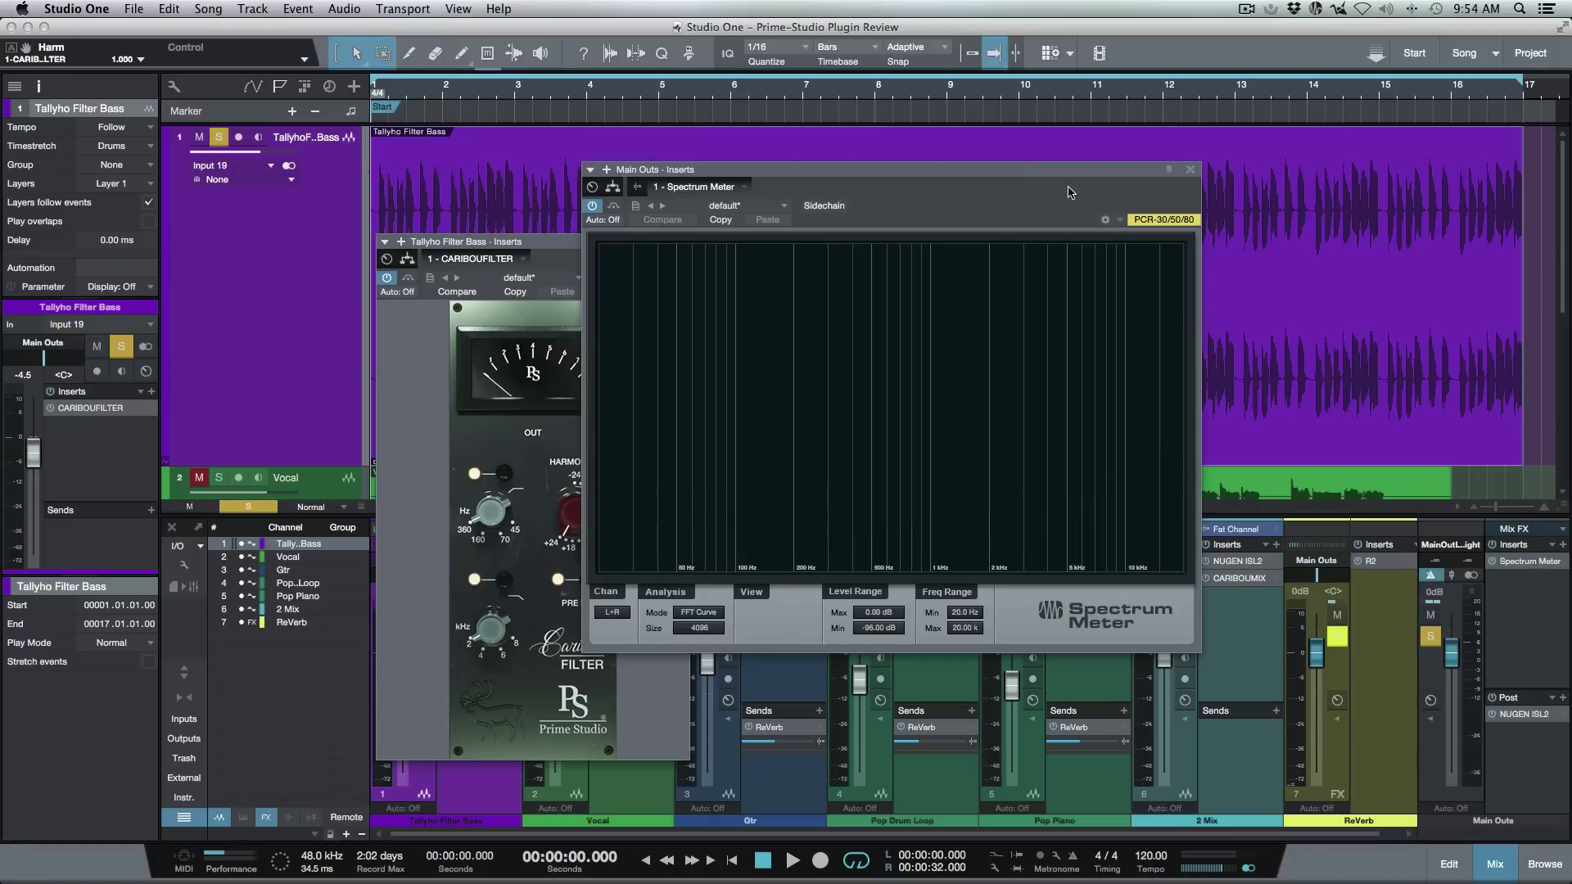
drag(1005, 176, 1116, 248)
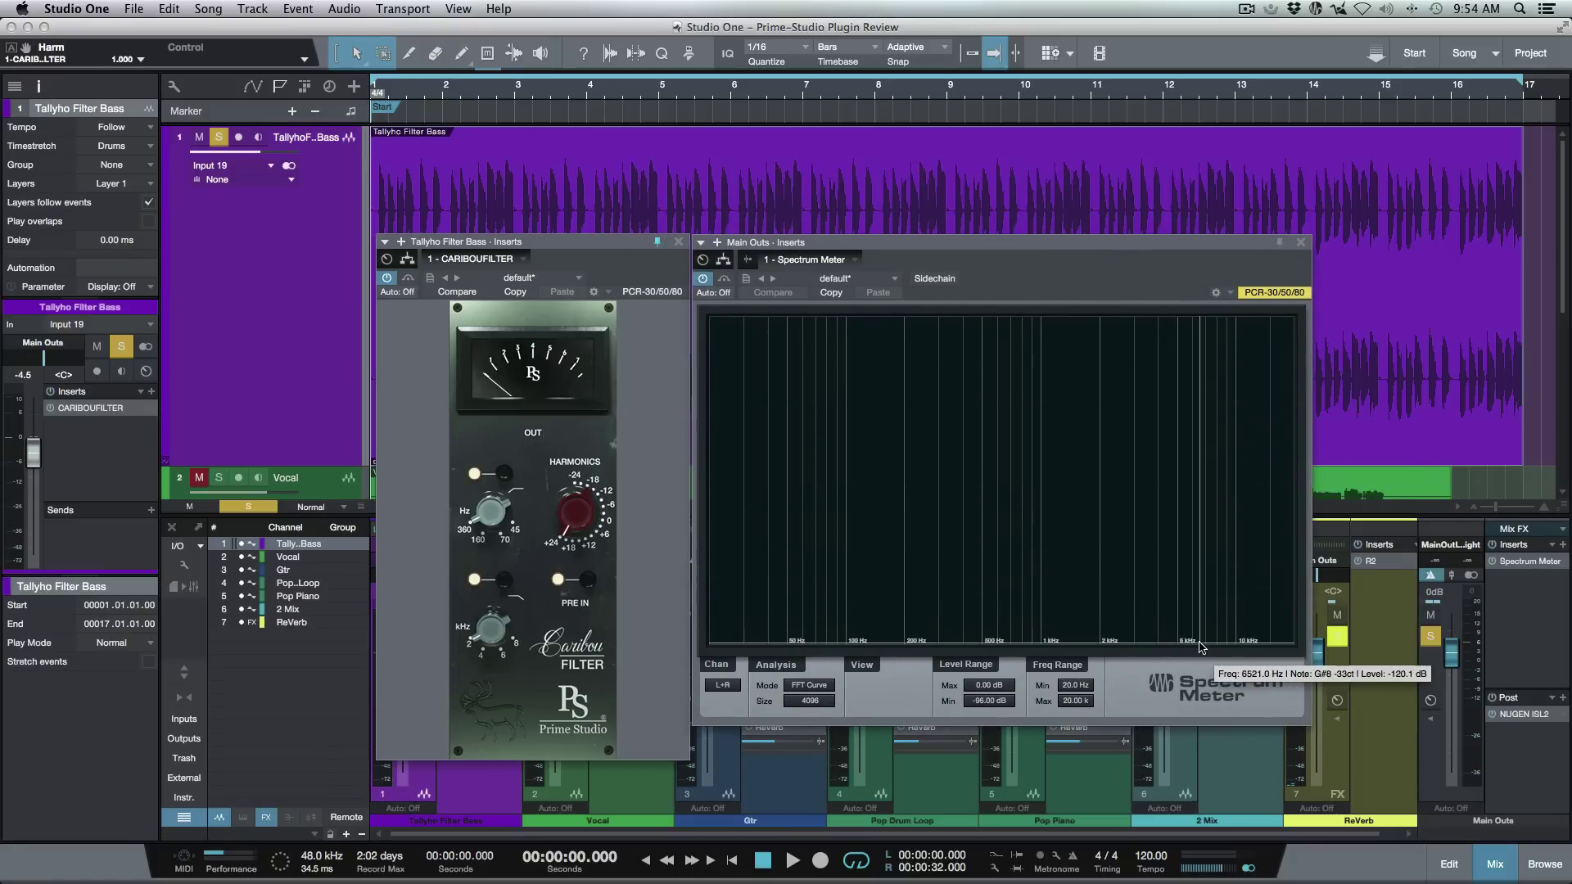
Play the bass, lower Harmonics to about 0.91 and compare the spectrum with CARIBOUFILTER bypassed and active.
key(space)
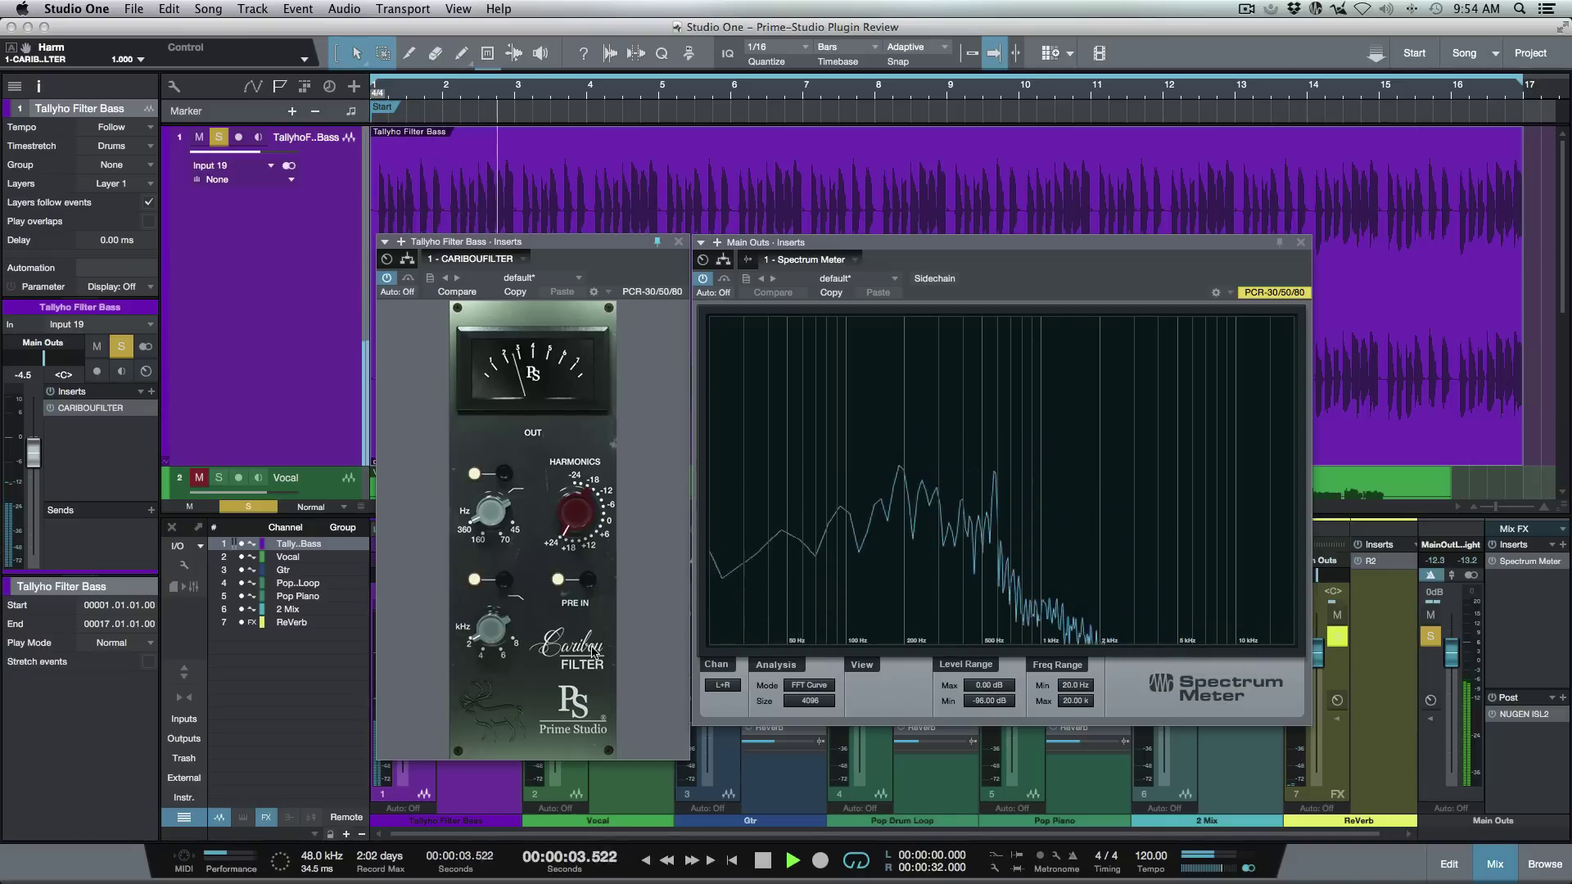
drag(575, 514, 571, 526)
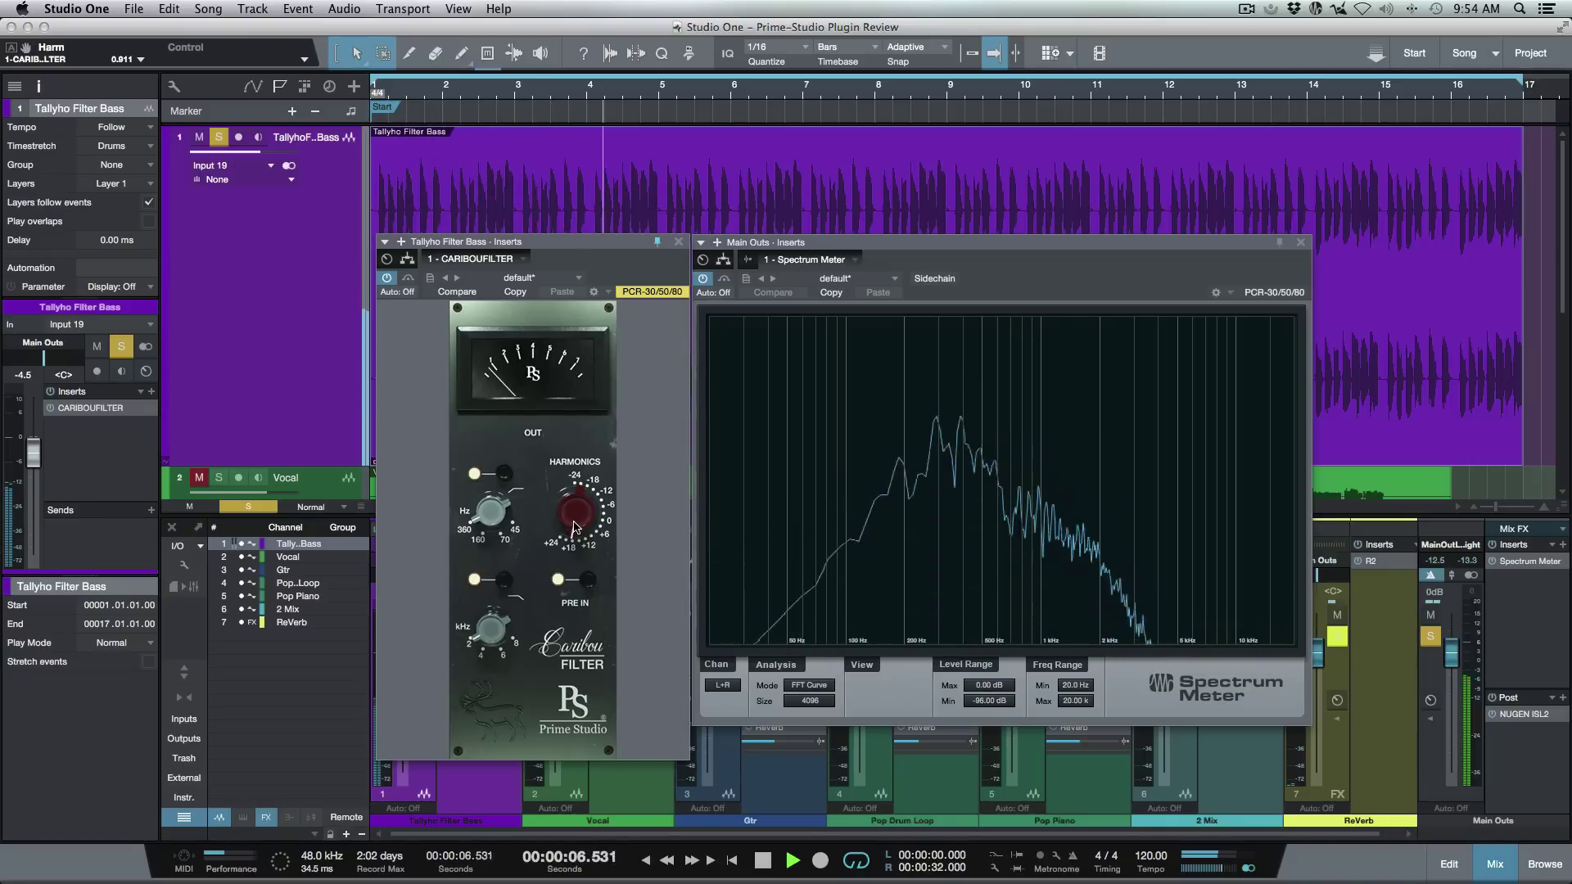
click(414, 282)
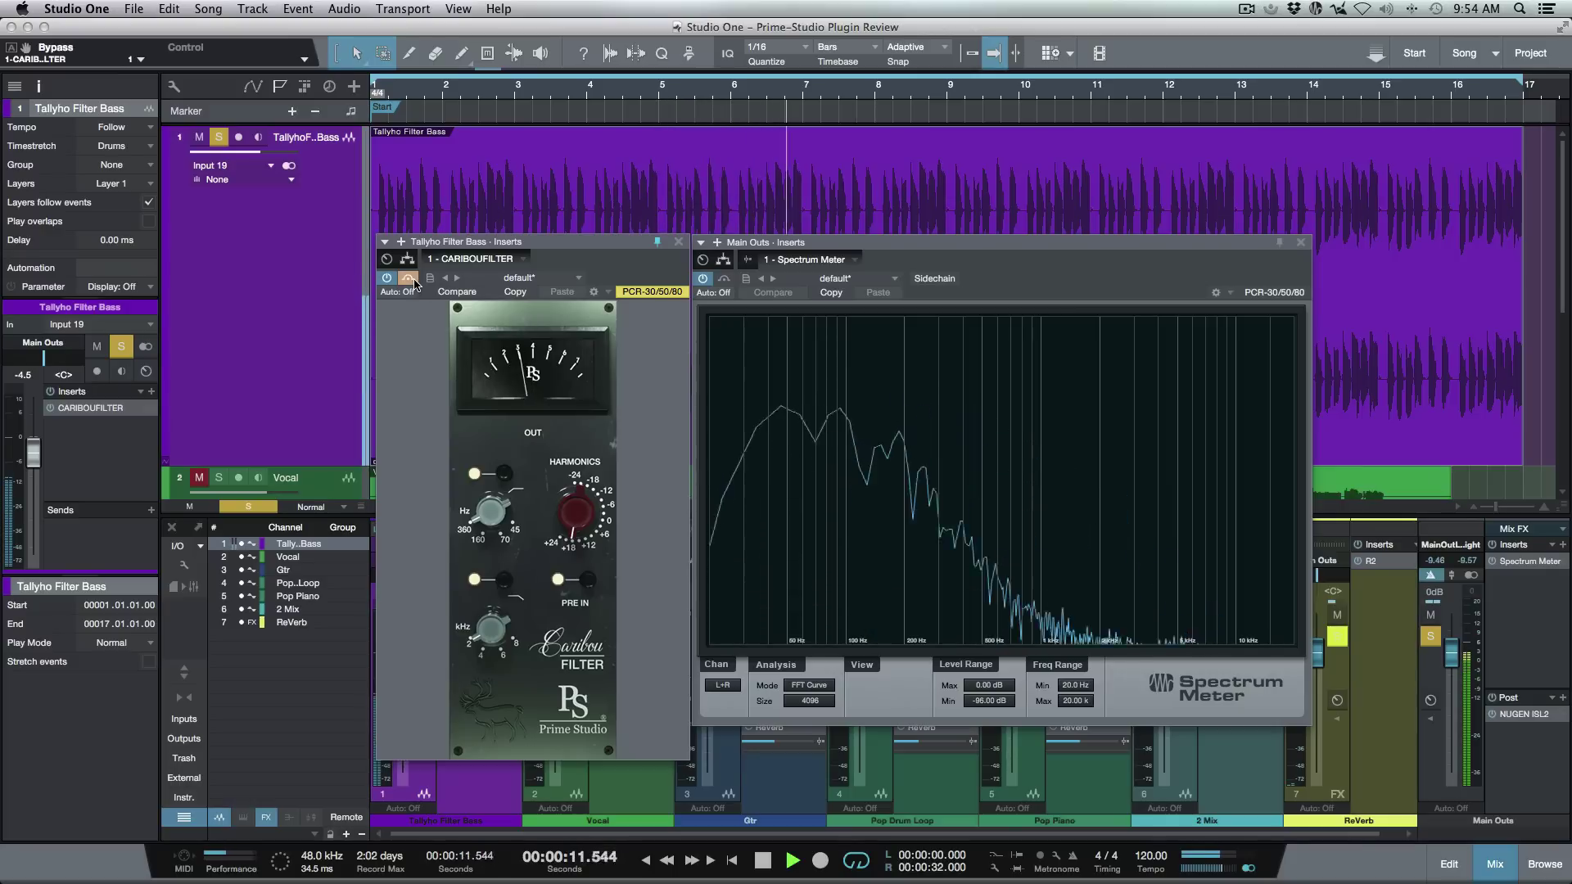
click(413, 281)
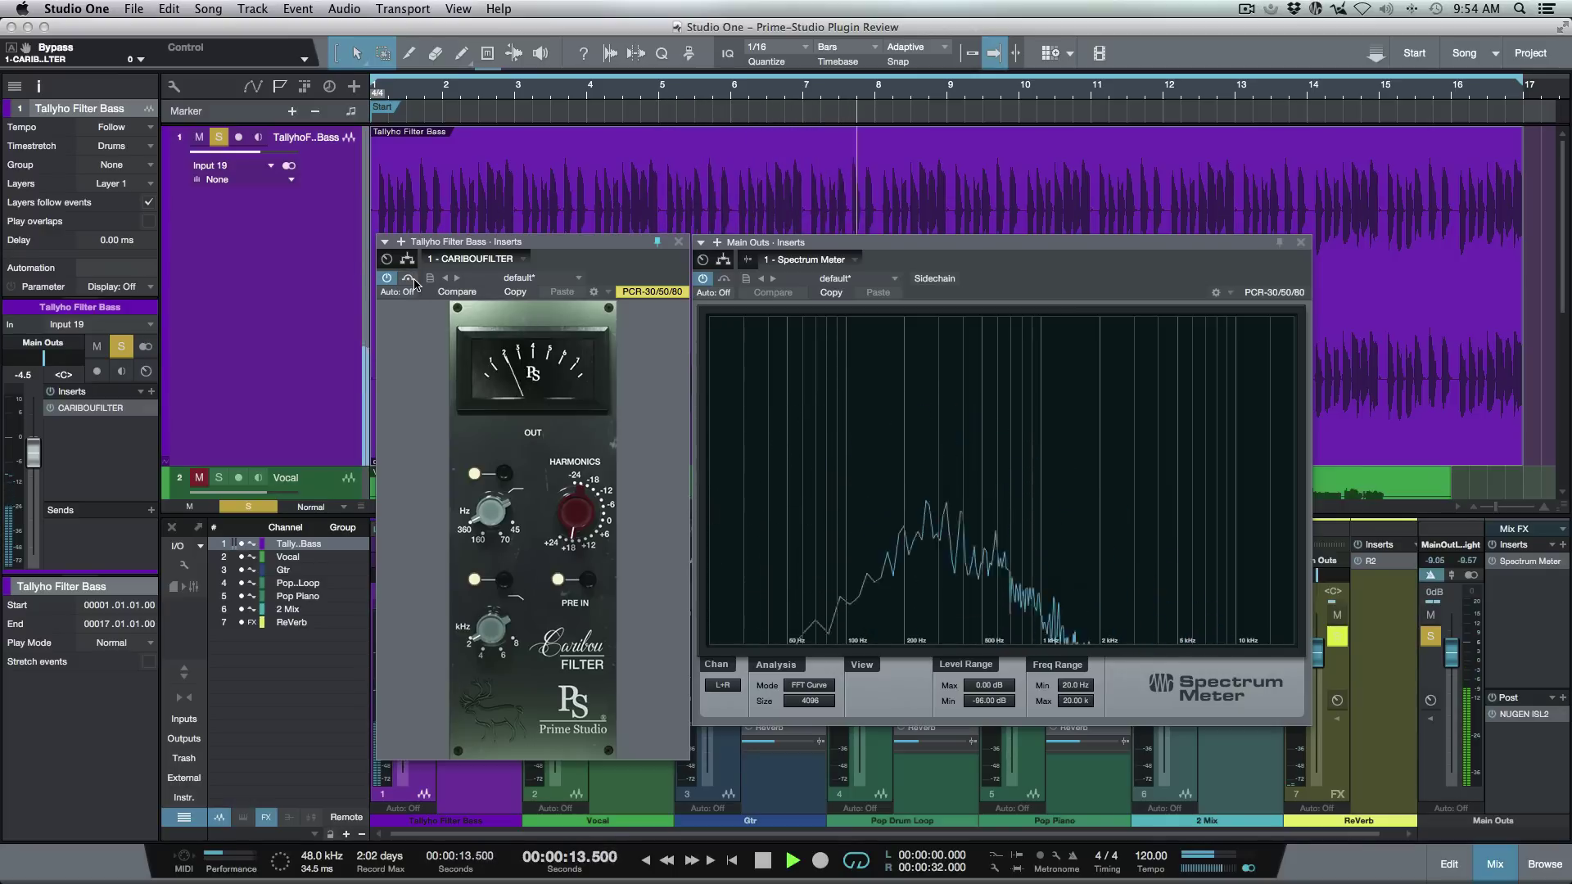
Stop playback and close the CARIBOUFILTER and Spectrum Meter windows.
key(space)
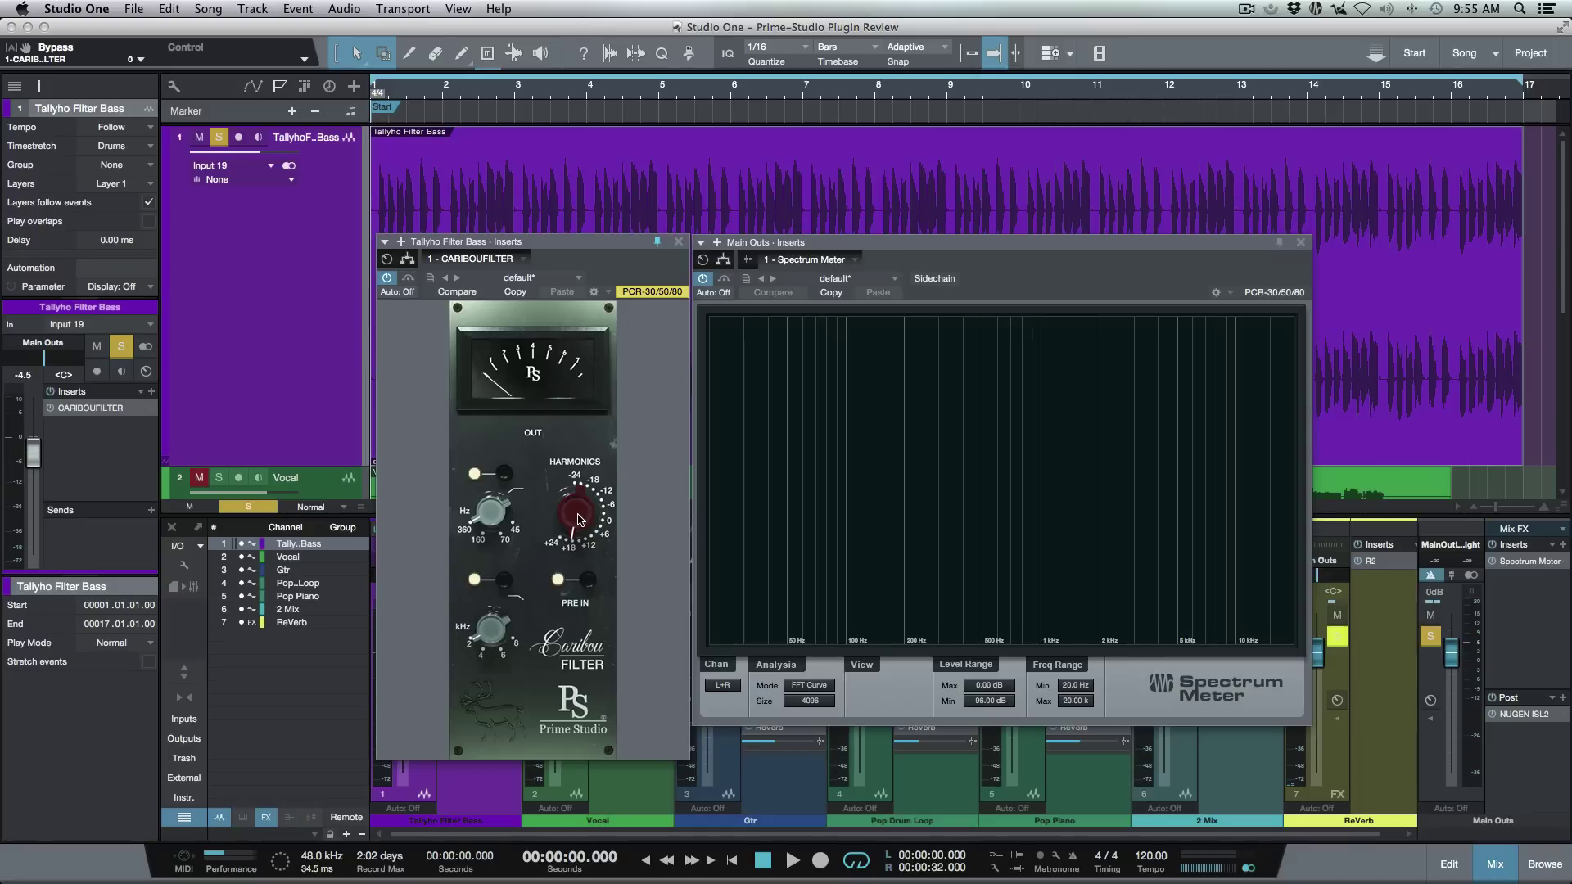
click(679, 243)
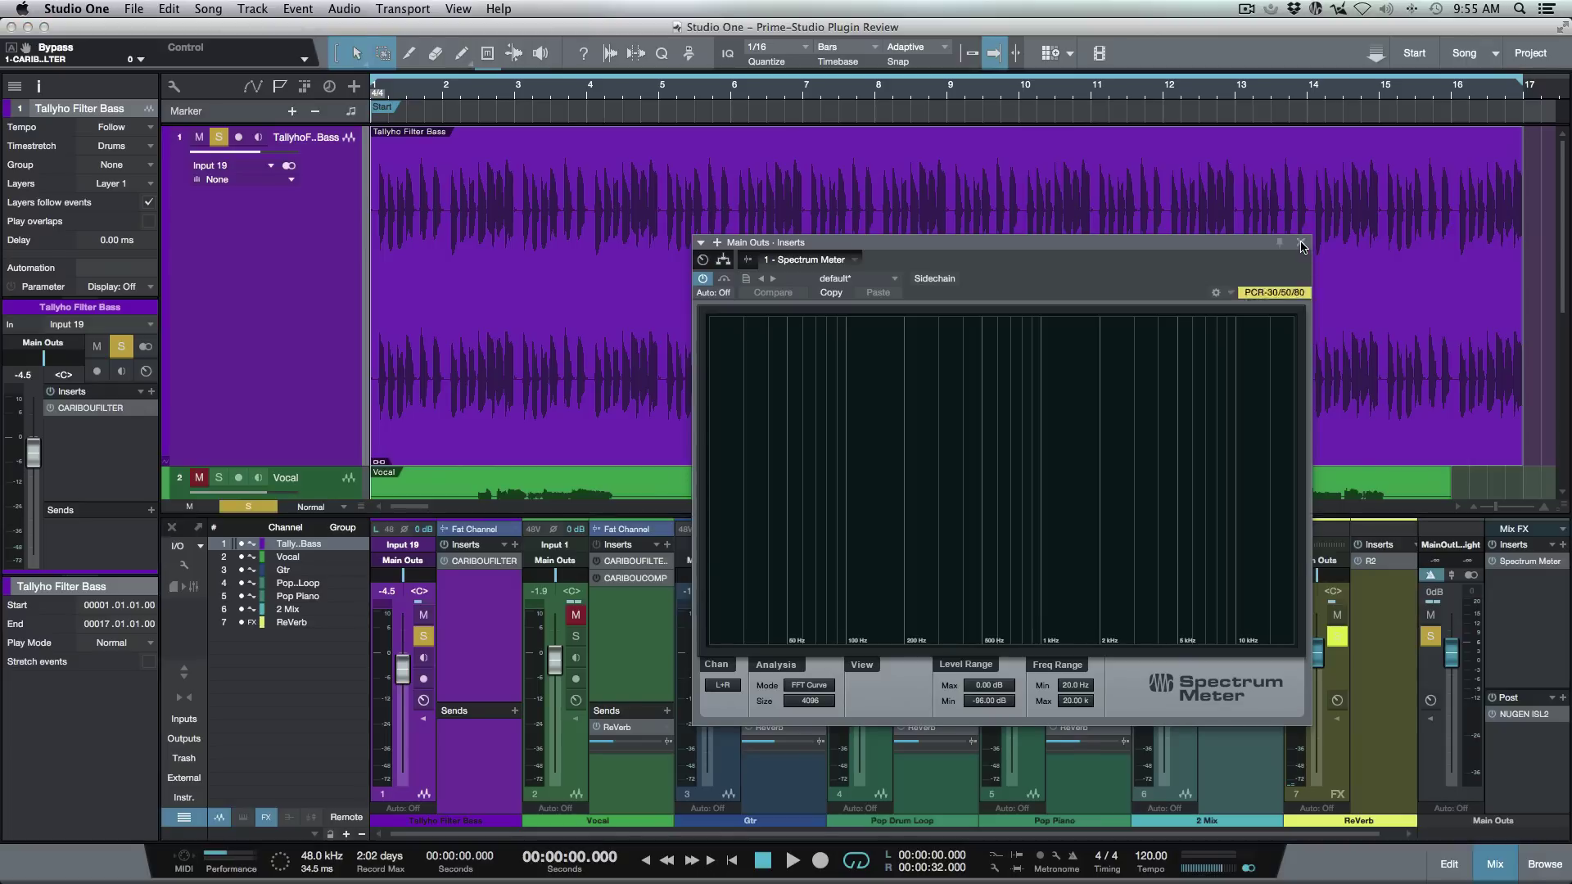
click(1301, 243)
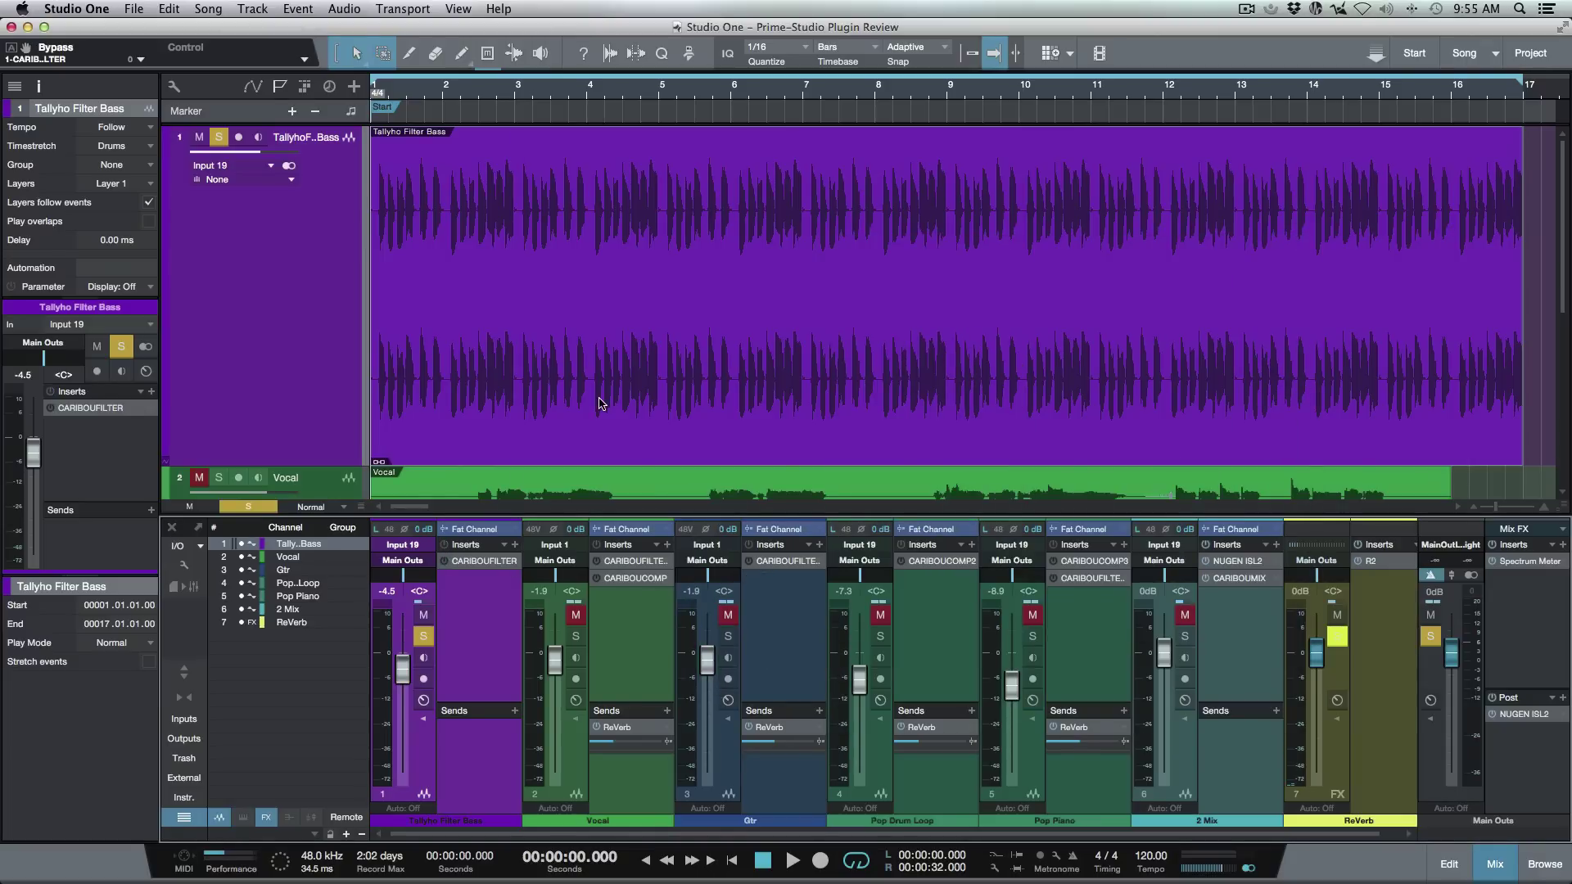
Move from the bass to the Vocal track and solo the vocal.
key(z)
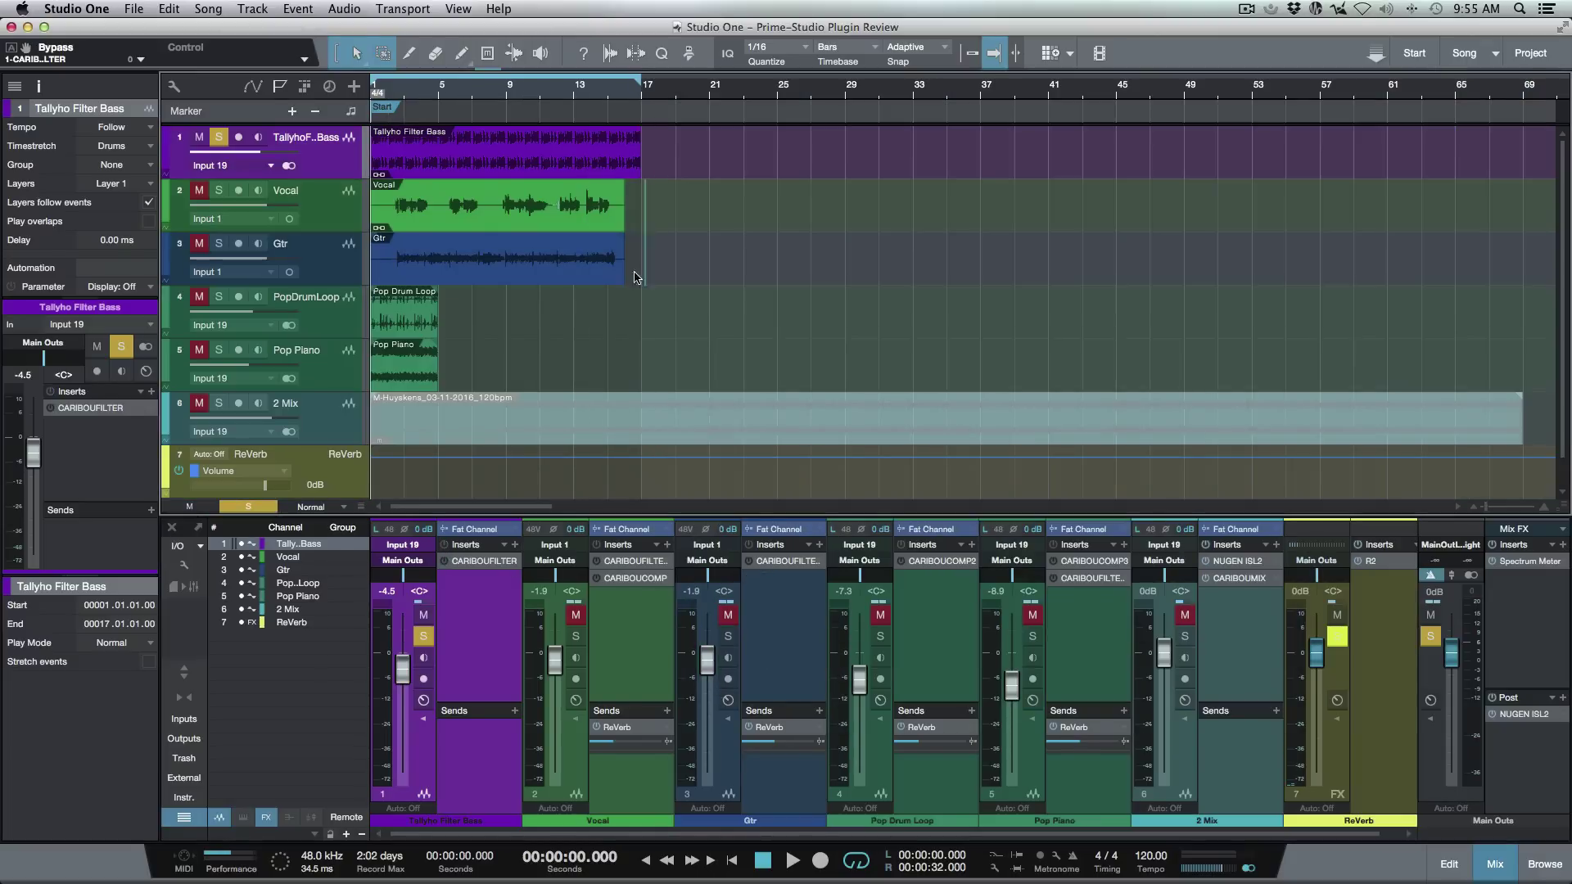
key(Down)
key(z)
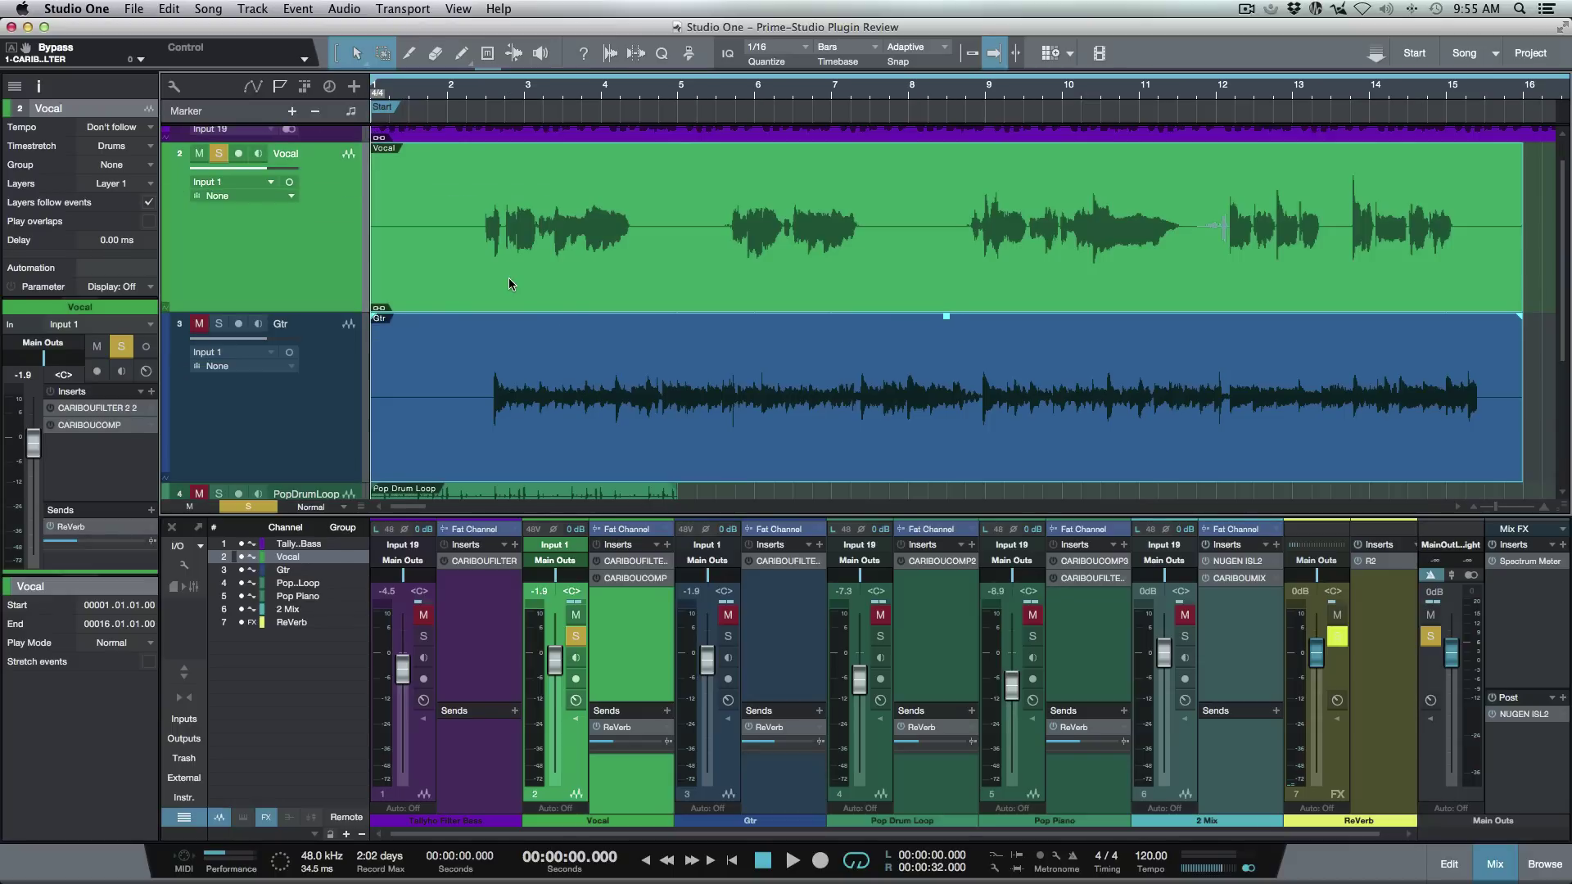
key(s)
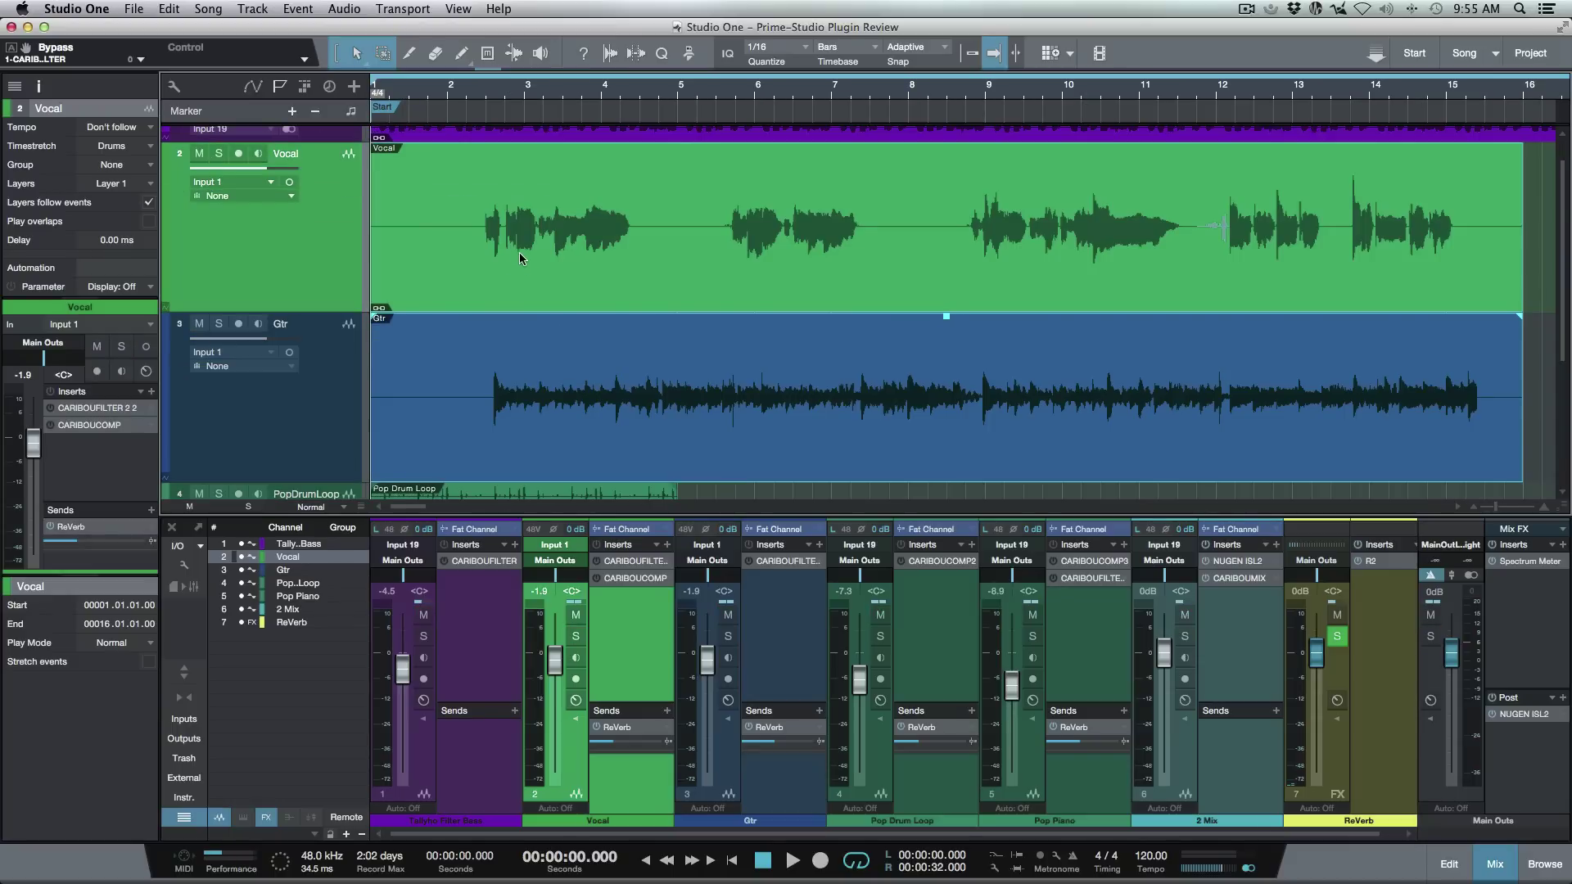
key(s)
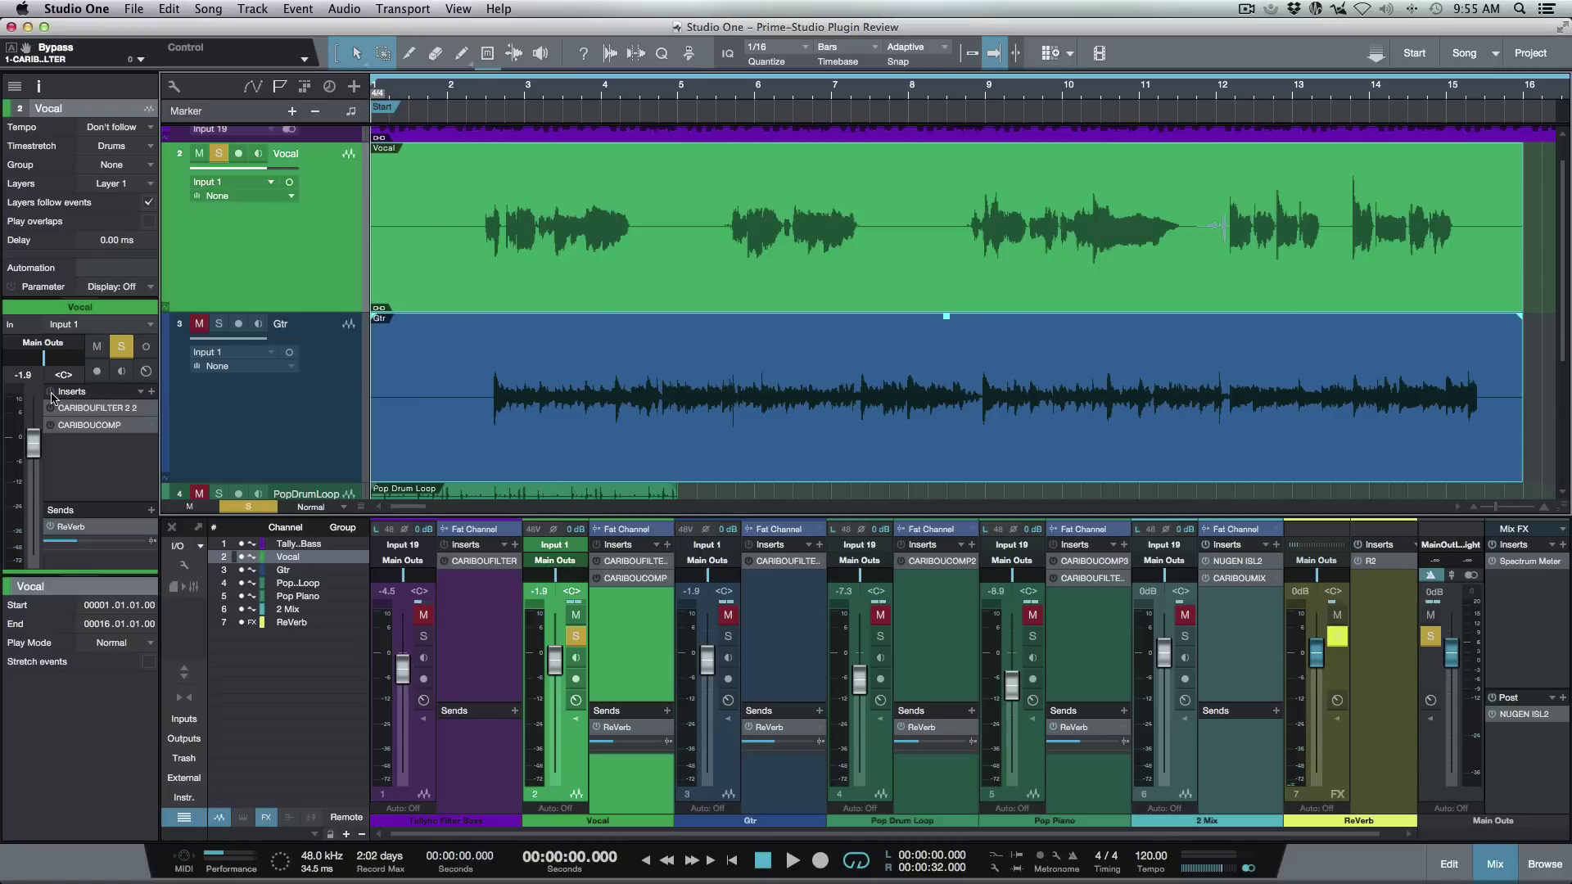
Activate the Vocal channel's inserts, open CARIBOUFILTER 2 2 and CARIBOUCOMP, and bypass both plug-ins.
click(86, 407)
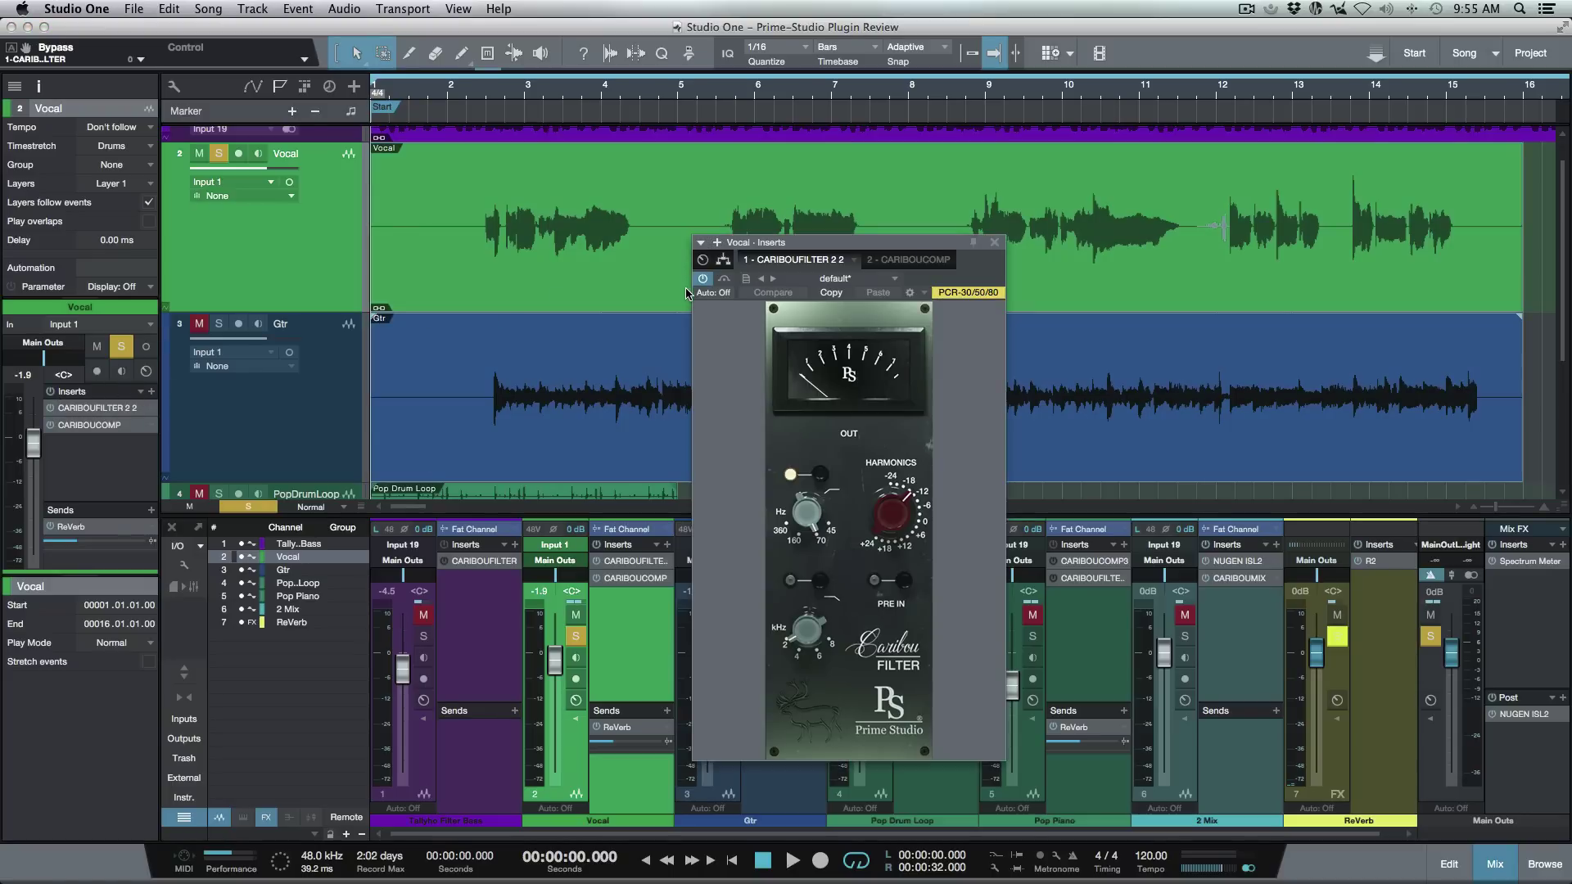
click(854, 263)
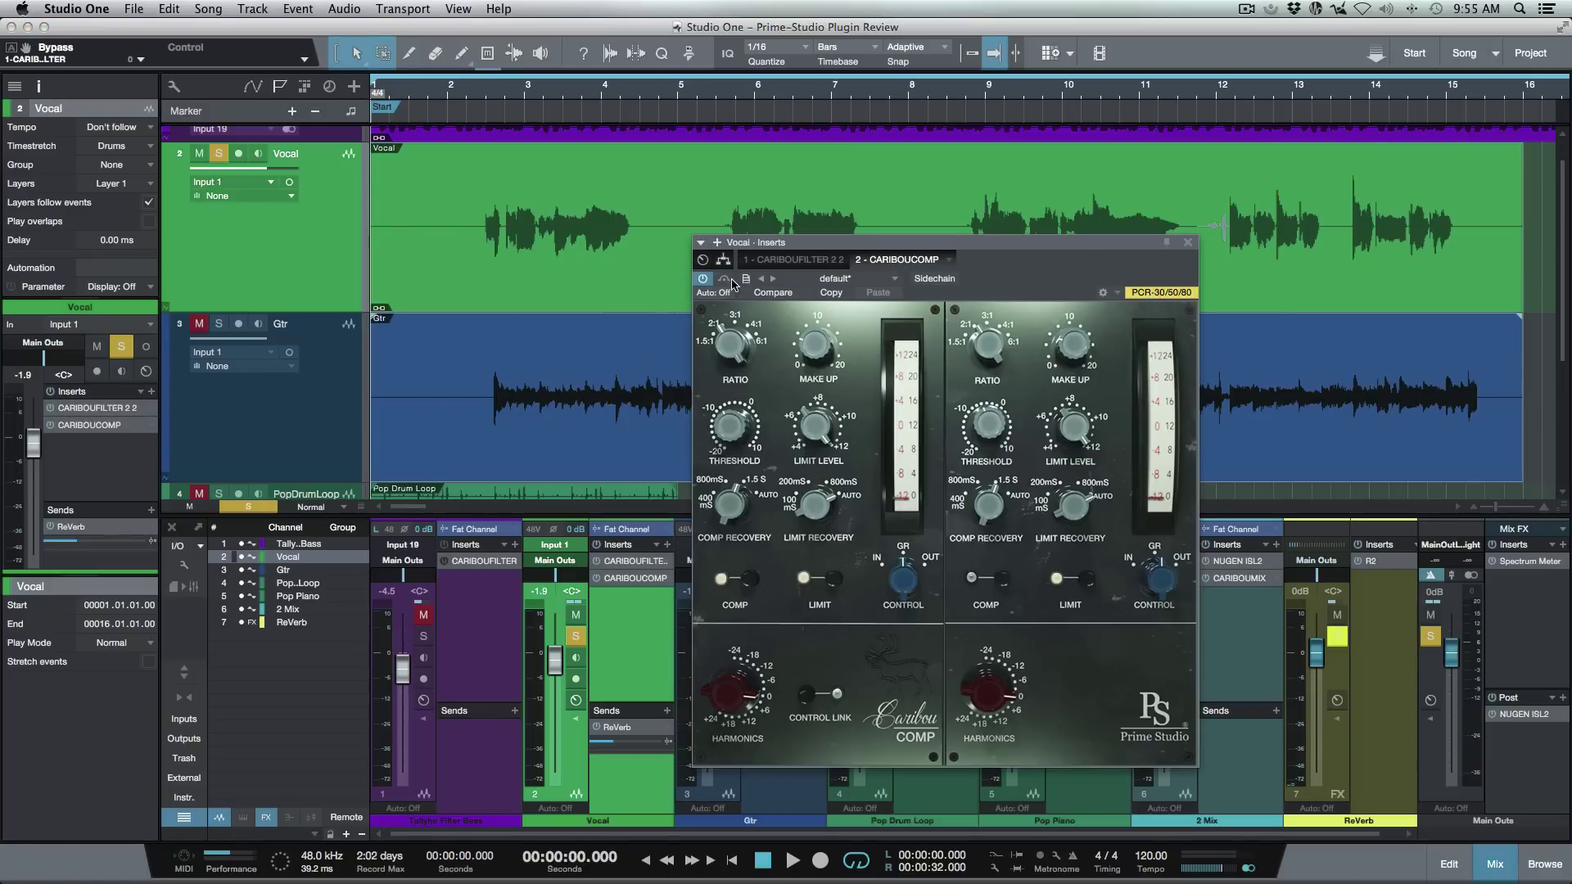
click(807, 260)
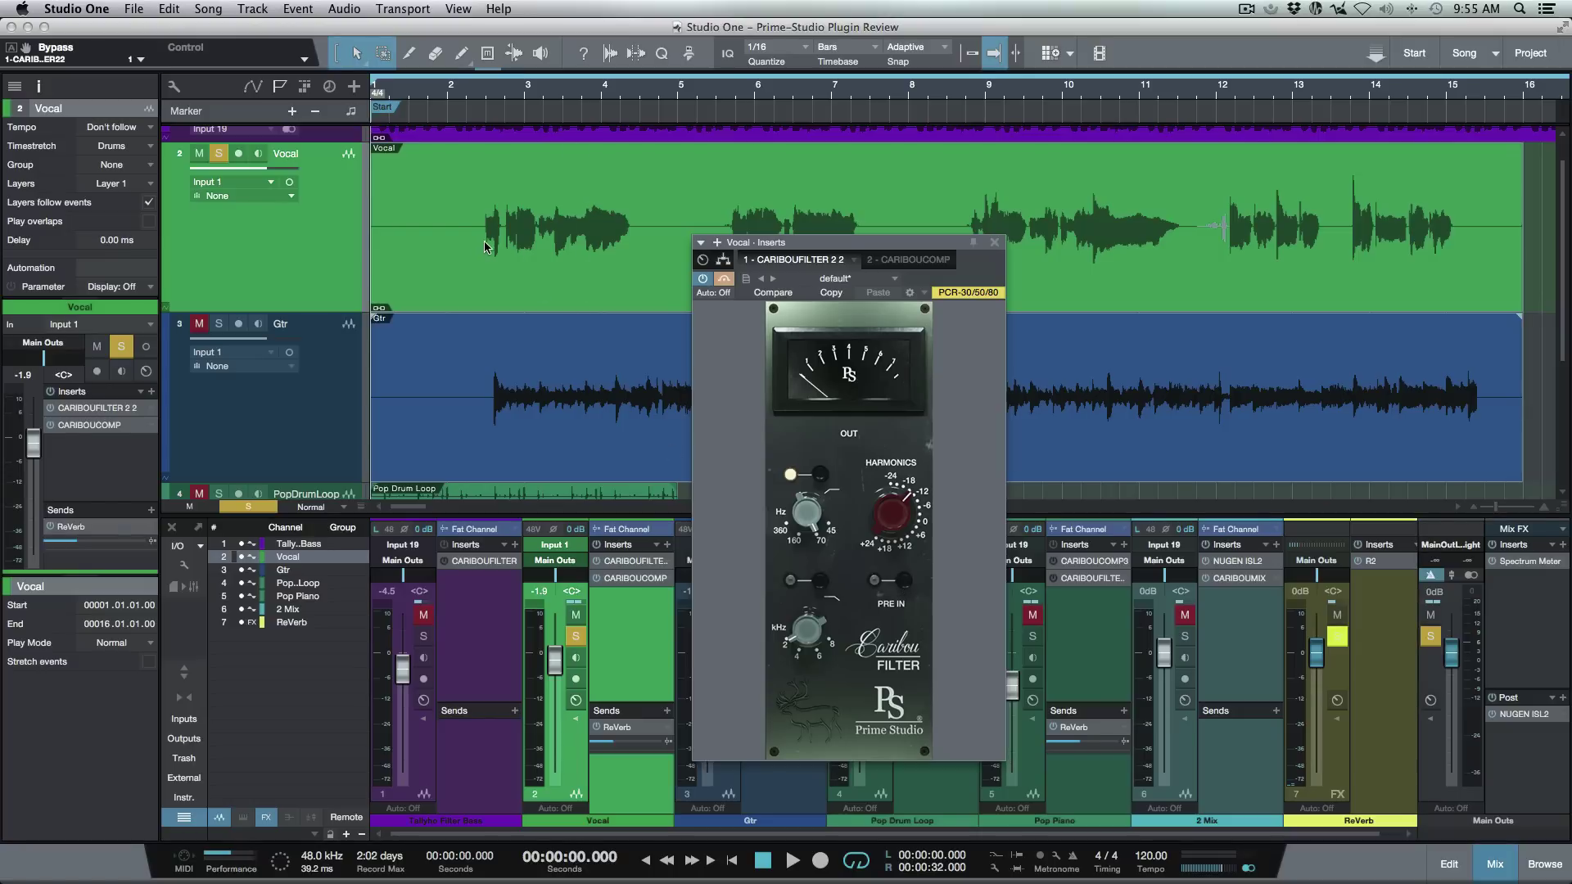
Play the third vocal phrase with the ReVerb send muted and CARIBOUFILTER 2 2 bypassed, and reactivate the filter.
click(970, 223)
key(space)
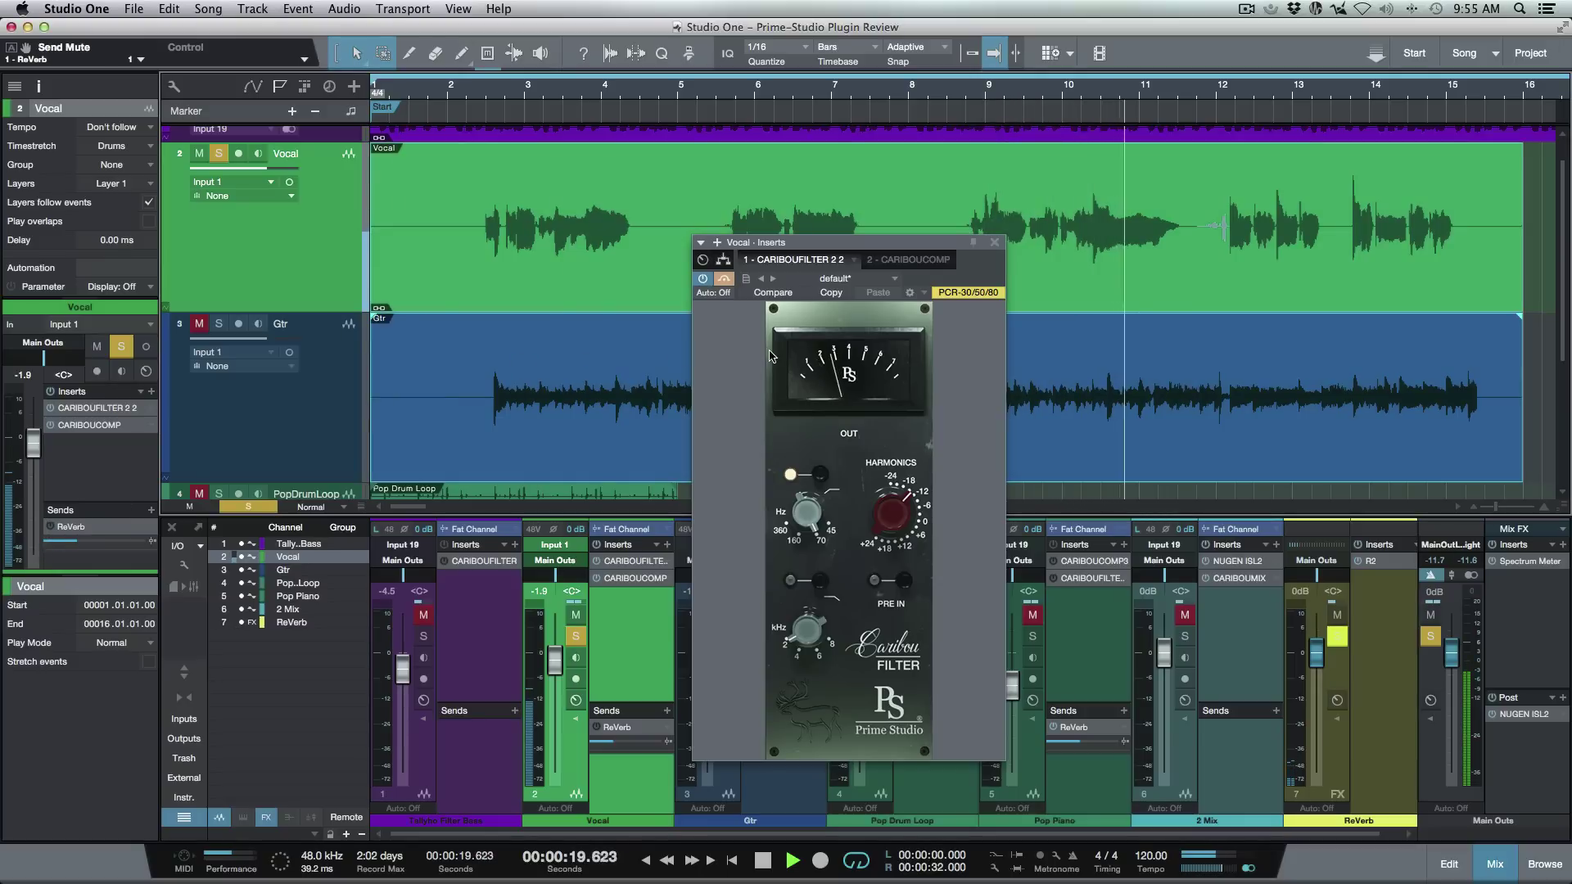
key(space)
click(723, 280)
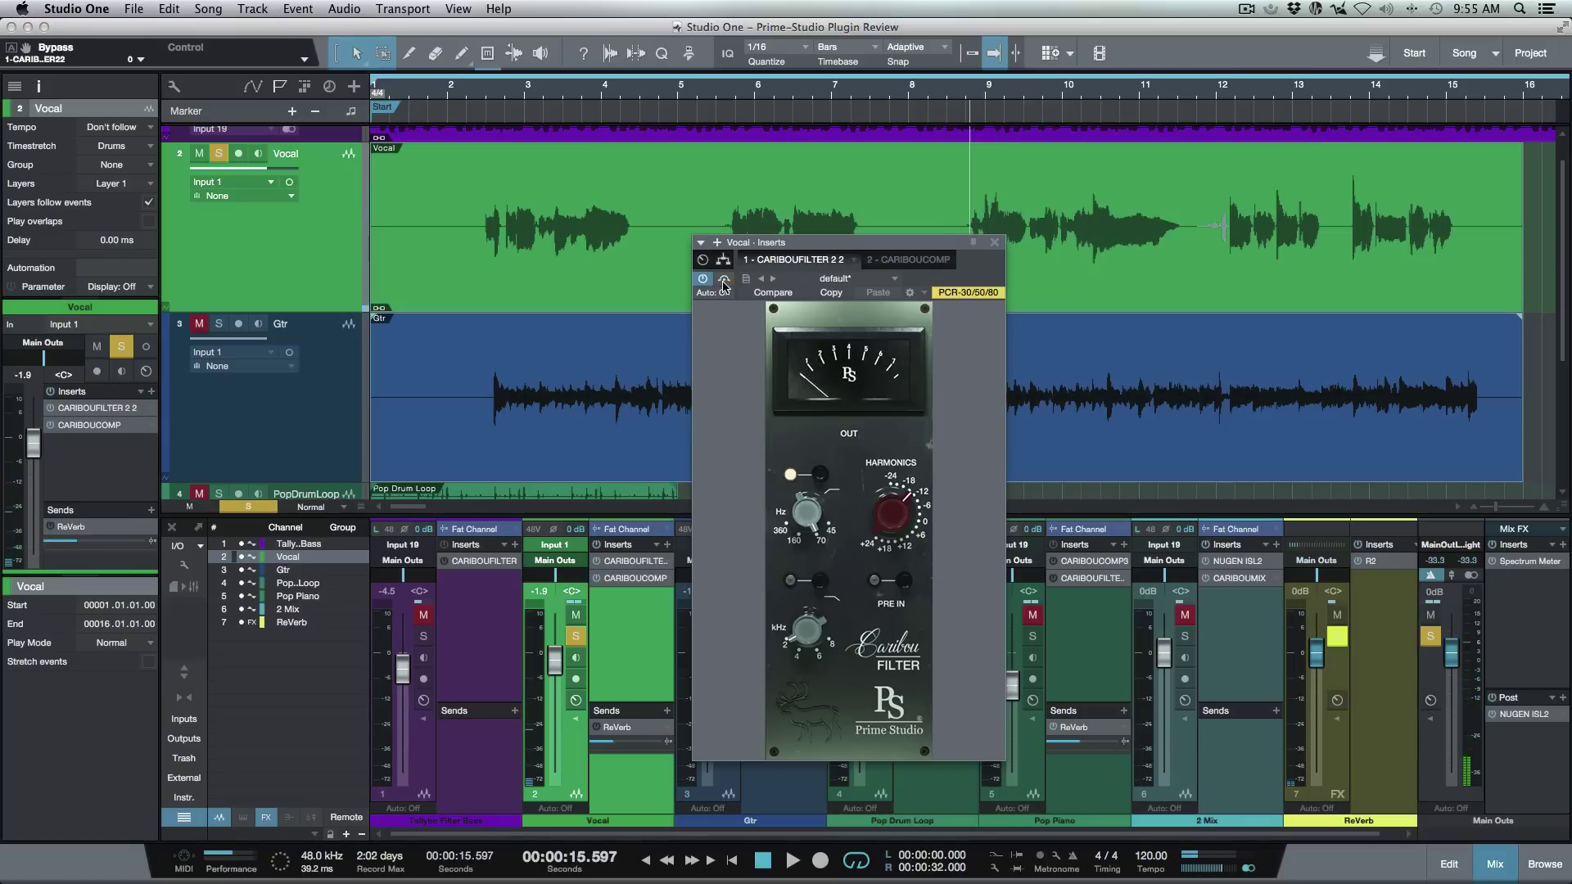
Play the vocal, check CARIBOUFILTER's 70 Hz high-pass, raise Harmonics to about 0.85 and enable Pre In.
key(space)
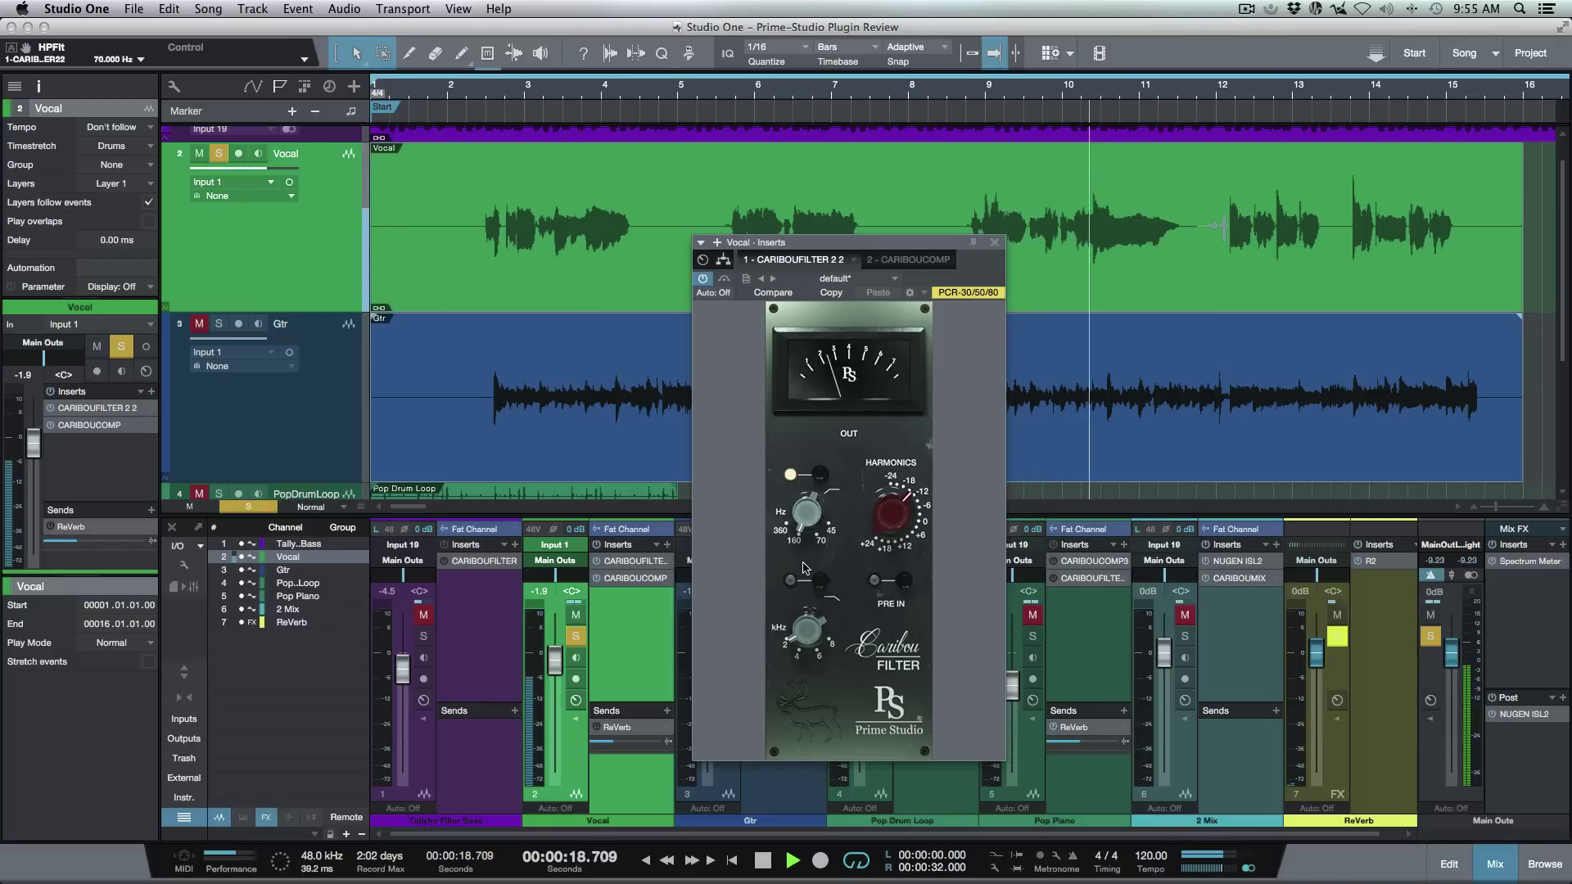
drag(806, 502, 806, 514)
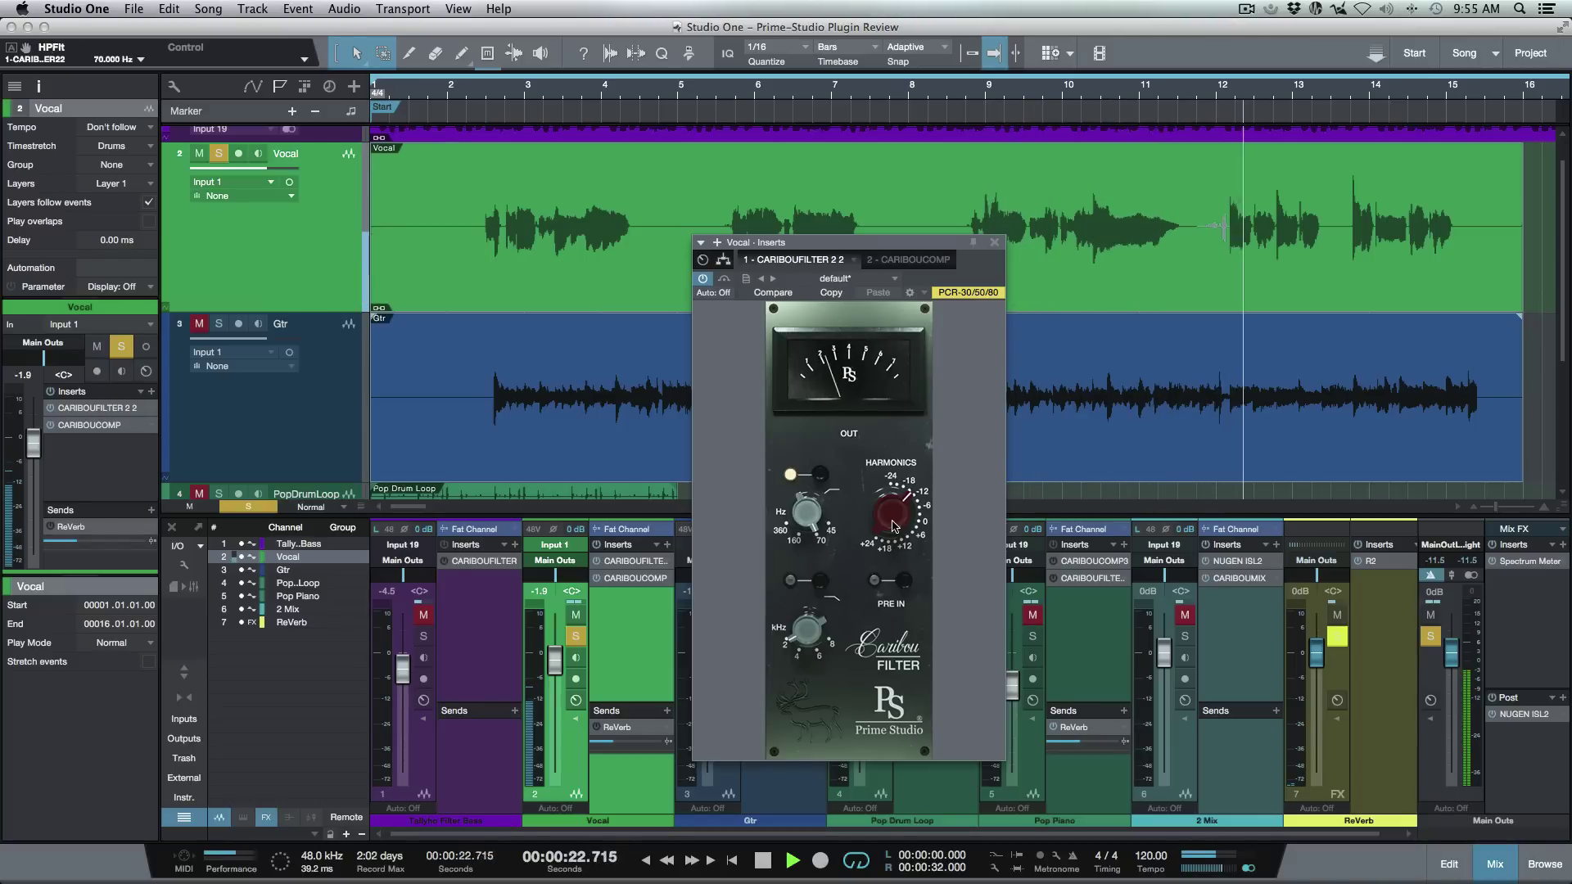
drag(894, 527, 899, 563)
key(space)
click(902, 583)
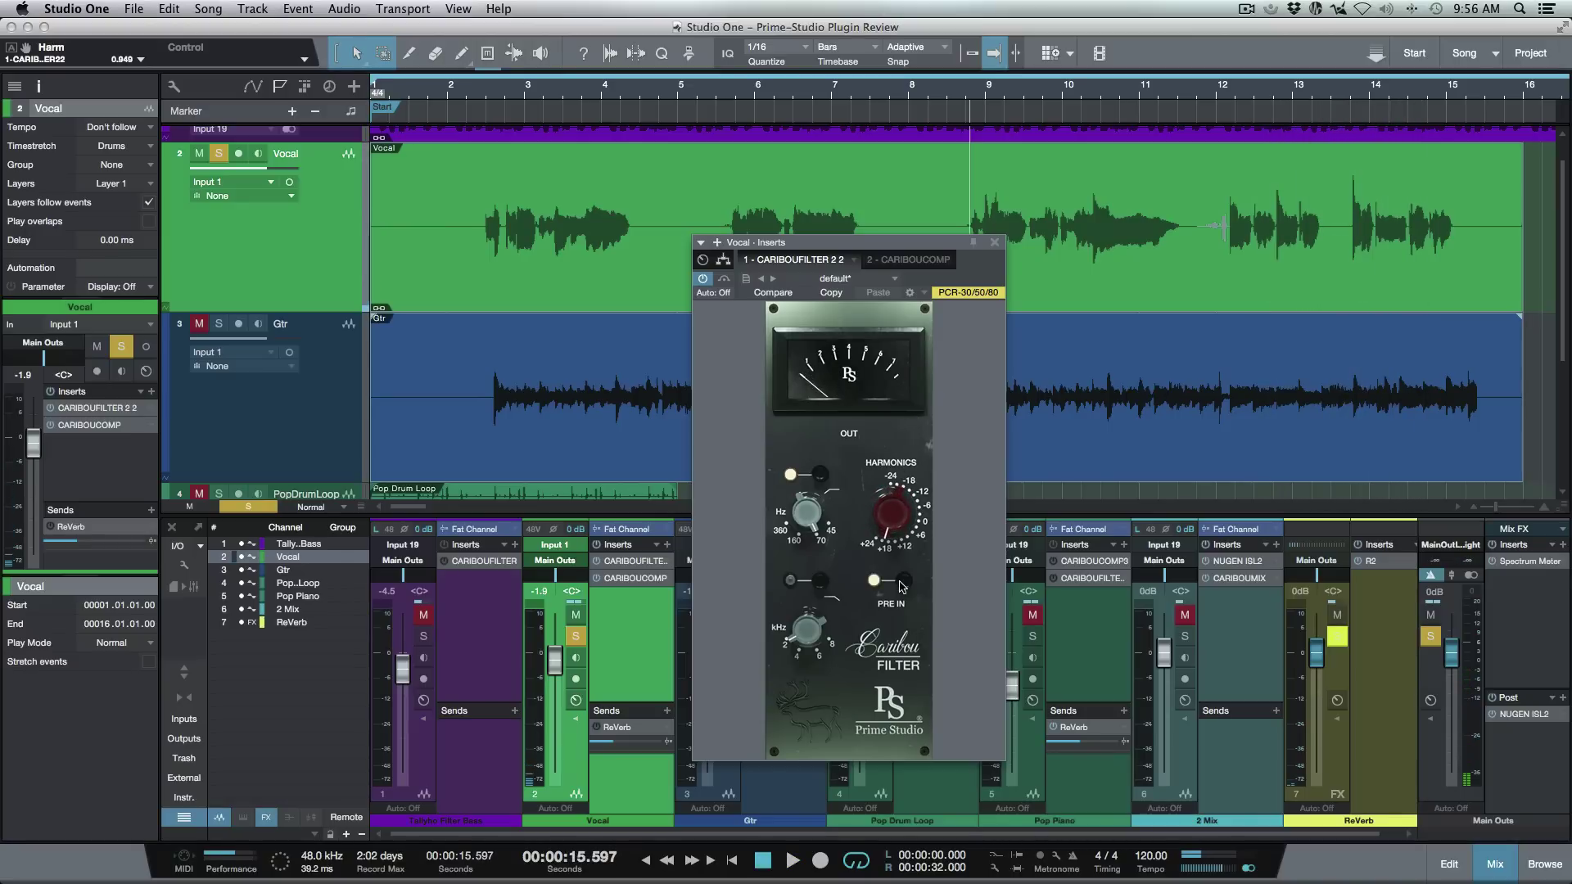
key(space)
drag(899, 516, 899, 511)
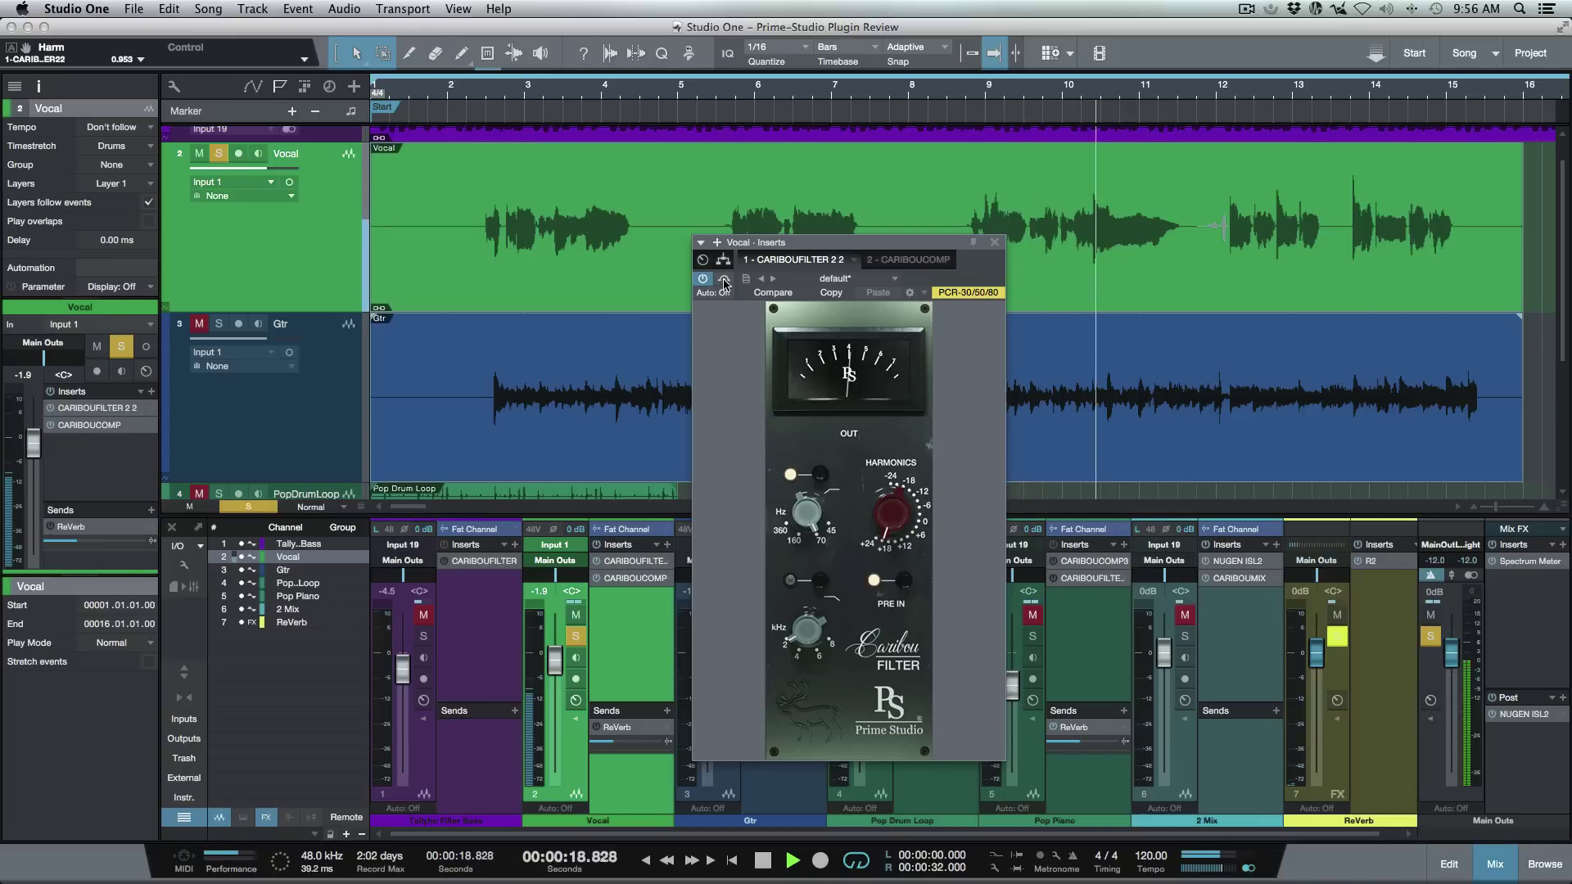
Replay the third vocal phrase and compare it with CARIBOUFILTER 2 2 bypassed and active.
key(space)
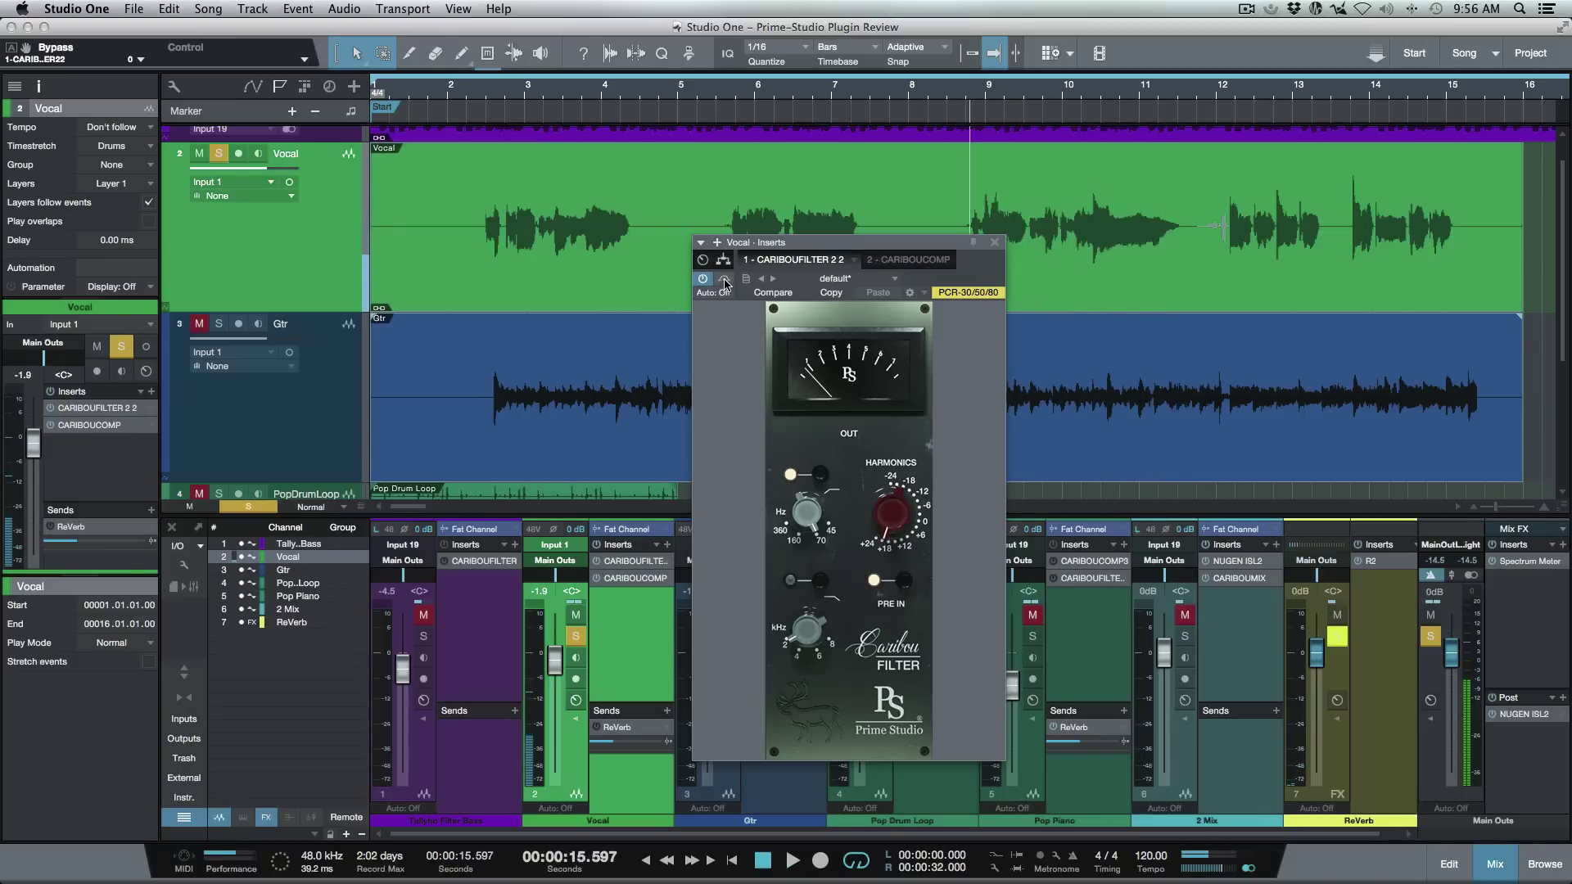
click(724, 280)
key(space)
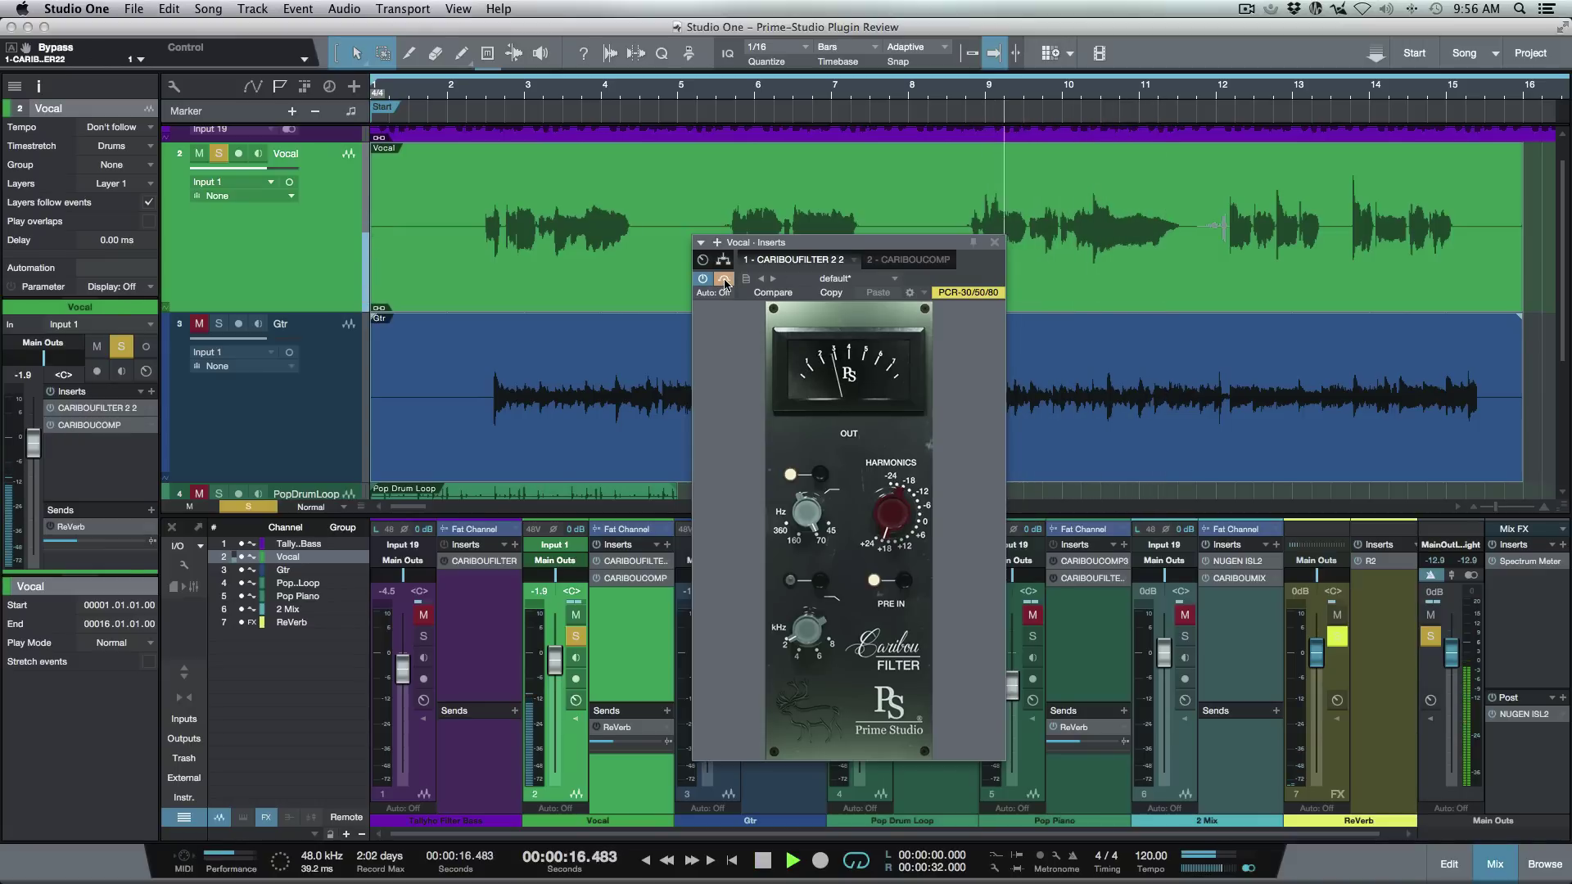
click(724, 280)
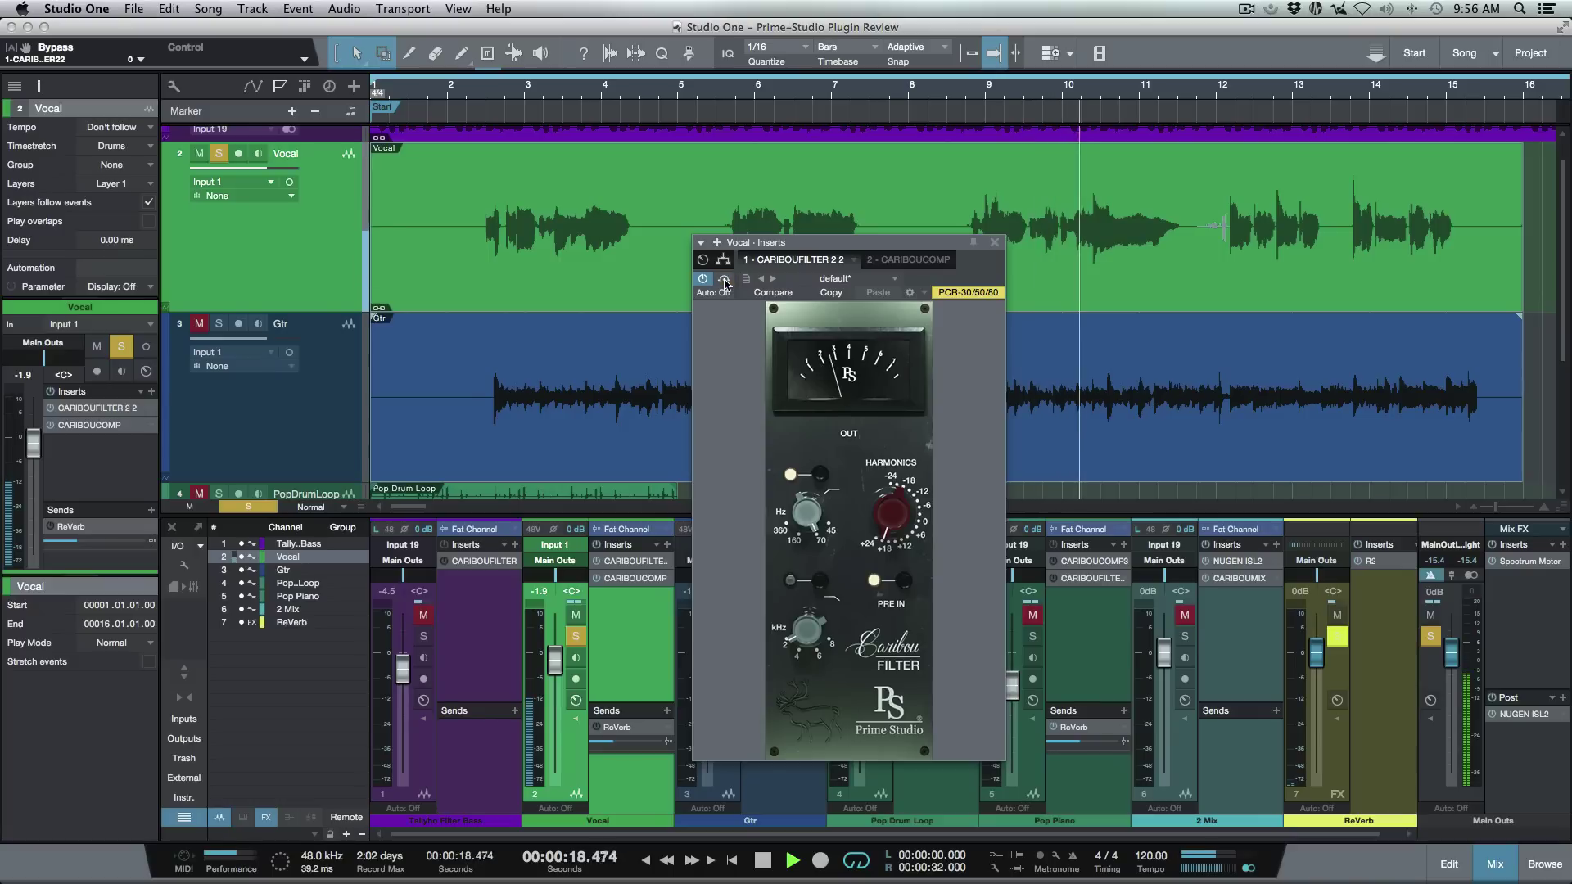
key(space)
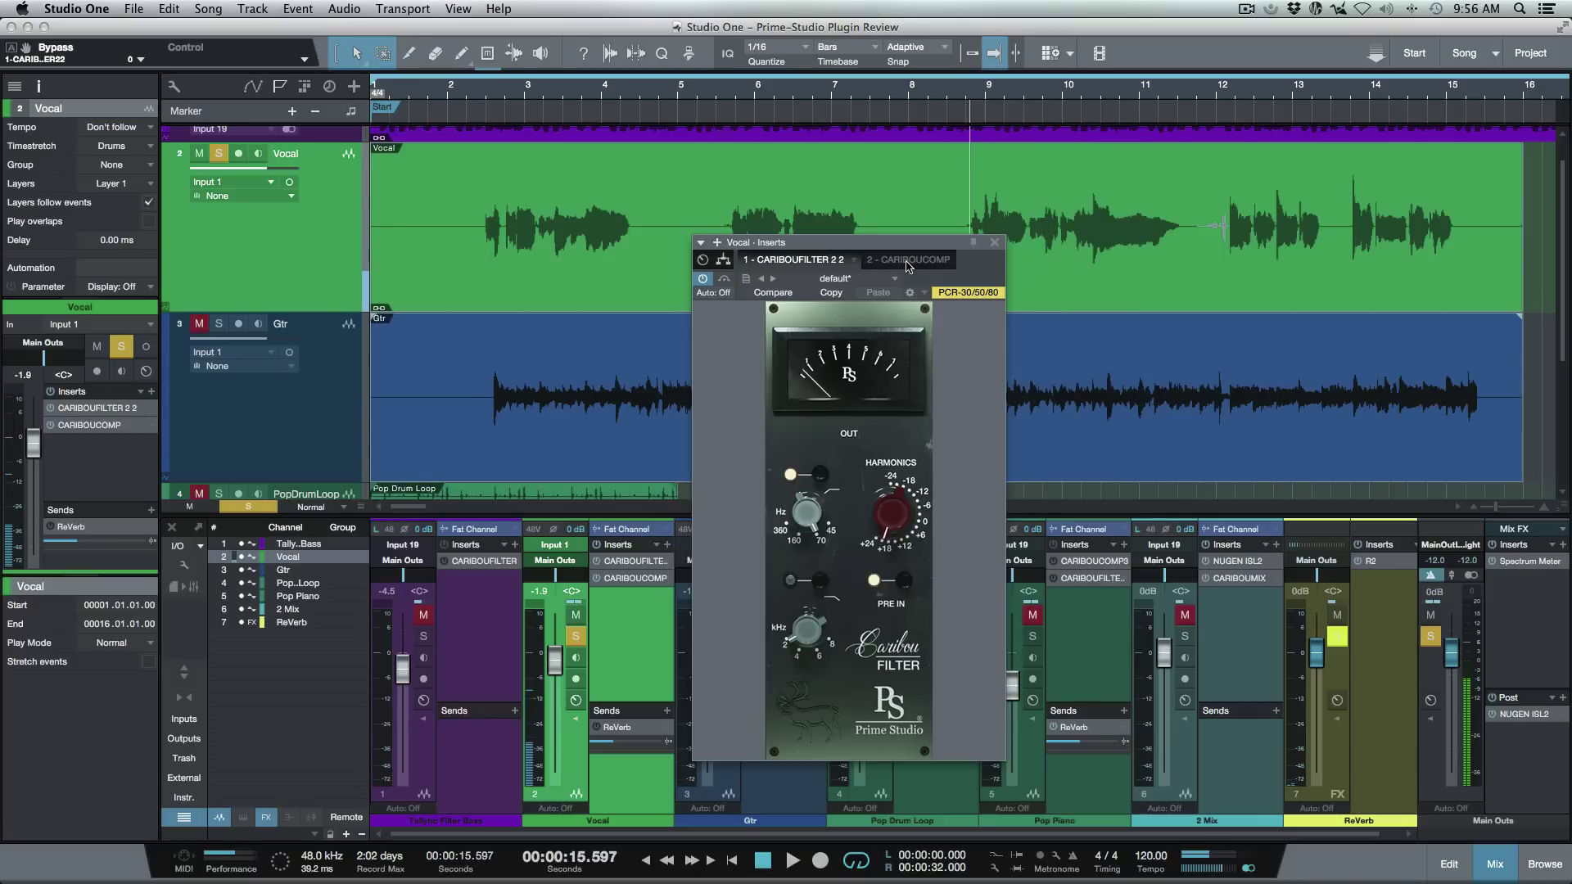
Compare the vocal with CARIBOUCOMP bypassed and active, and set its Threshold to about -17.44 dB.
click(907, 261)
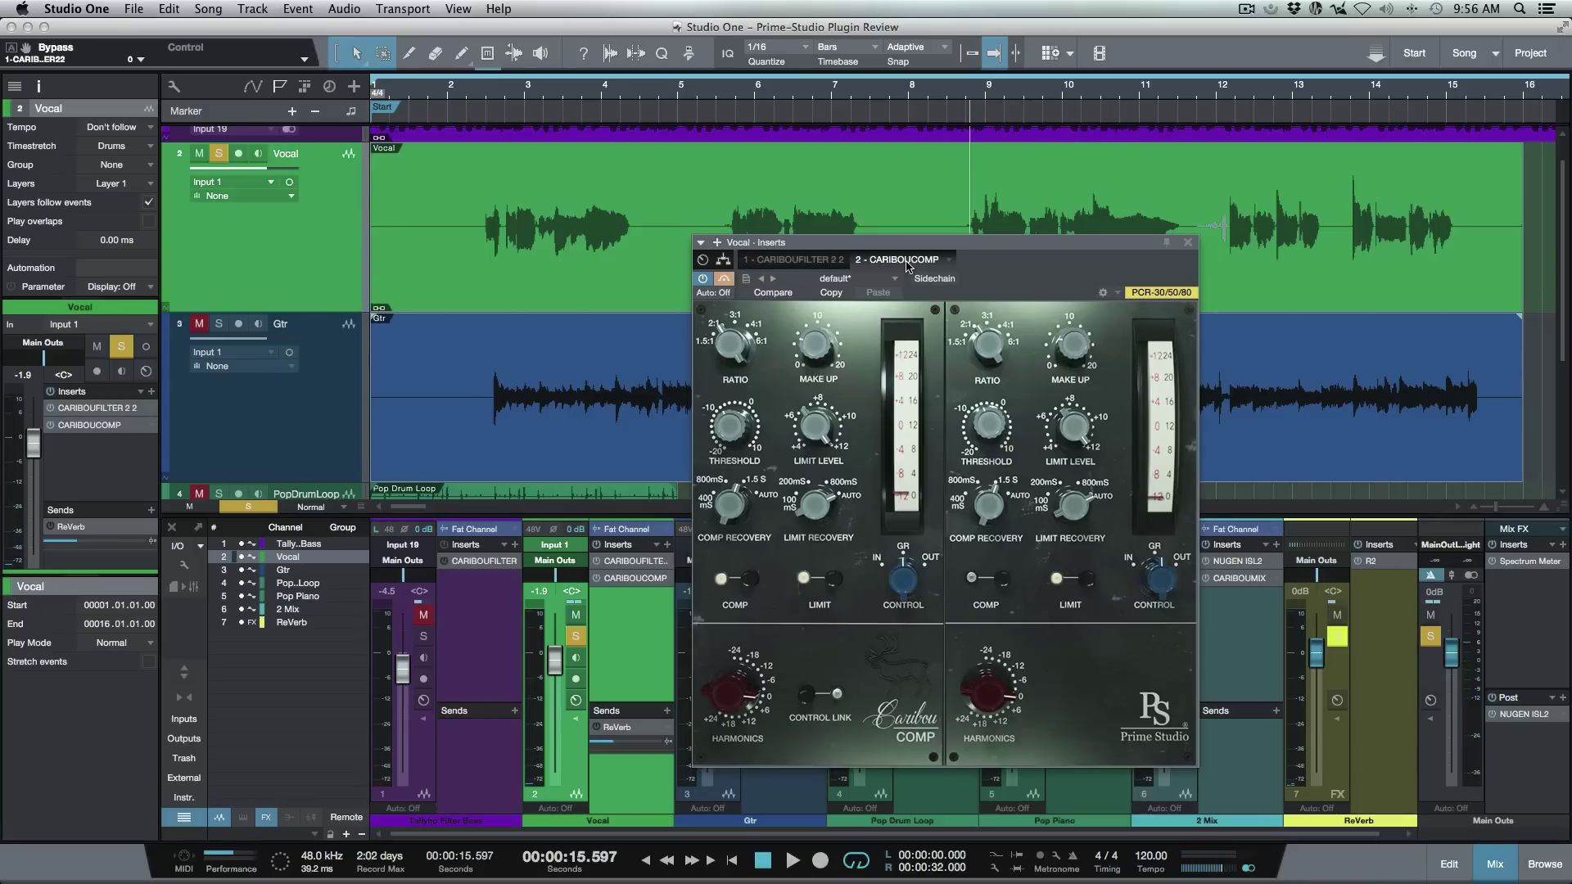
key(space)
click(723, 280)
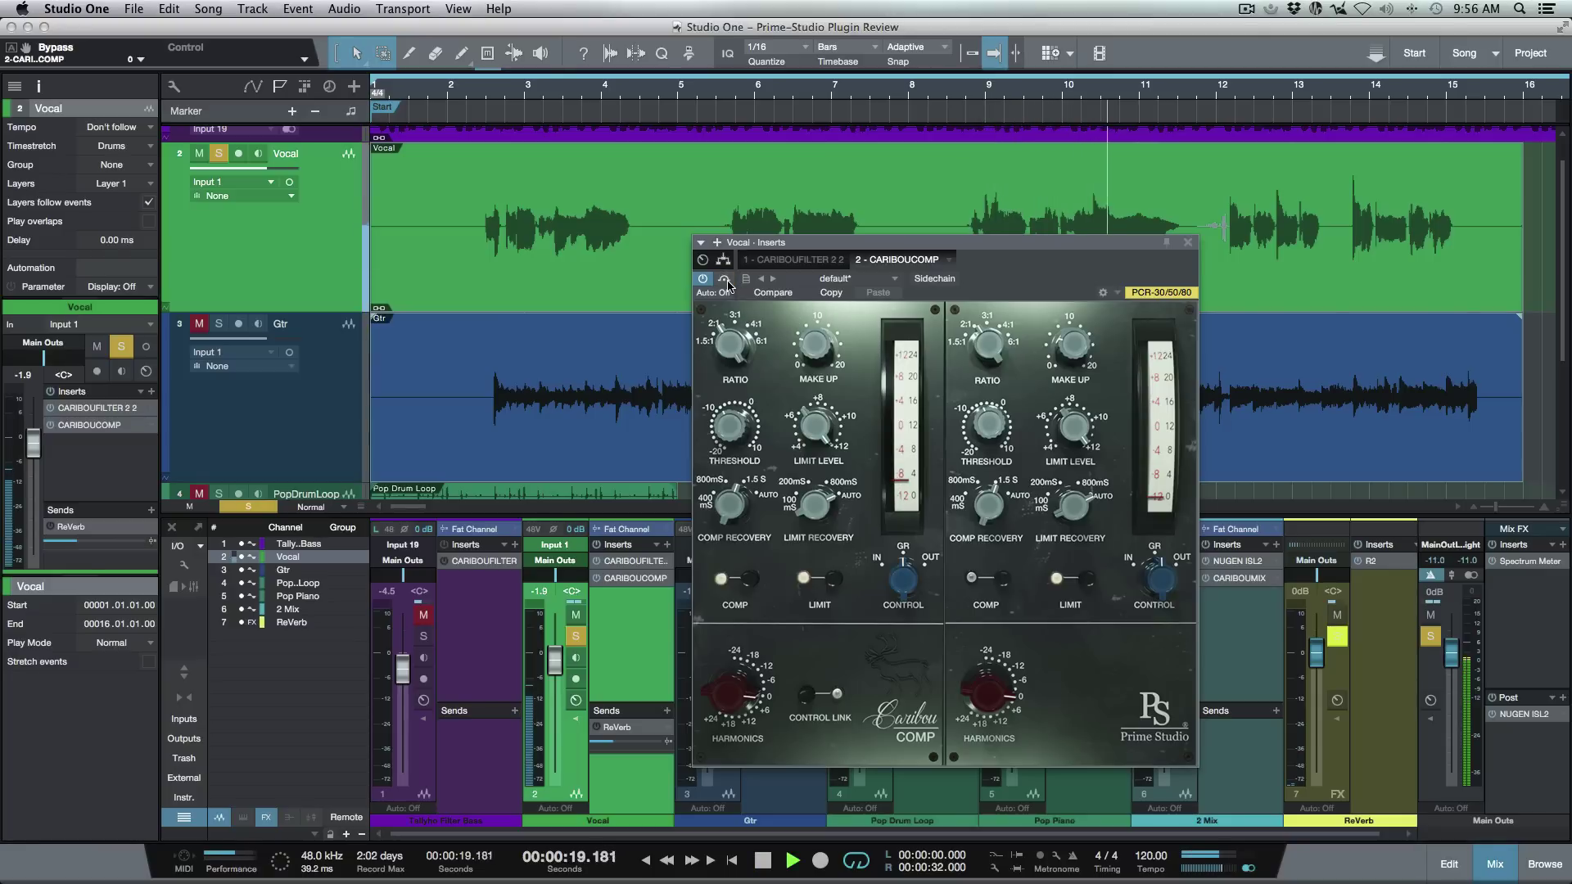
key(space)
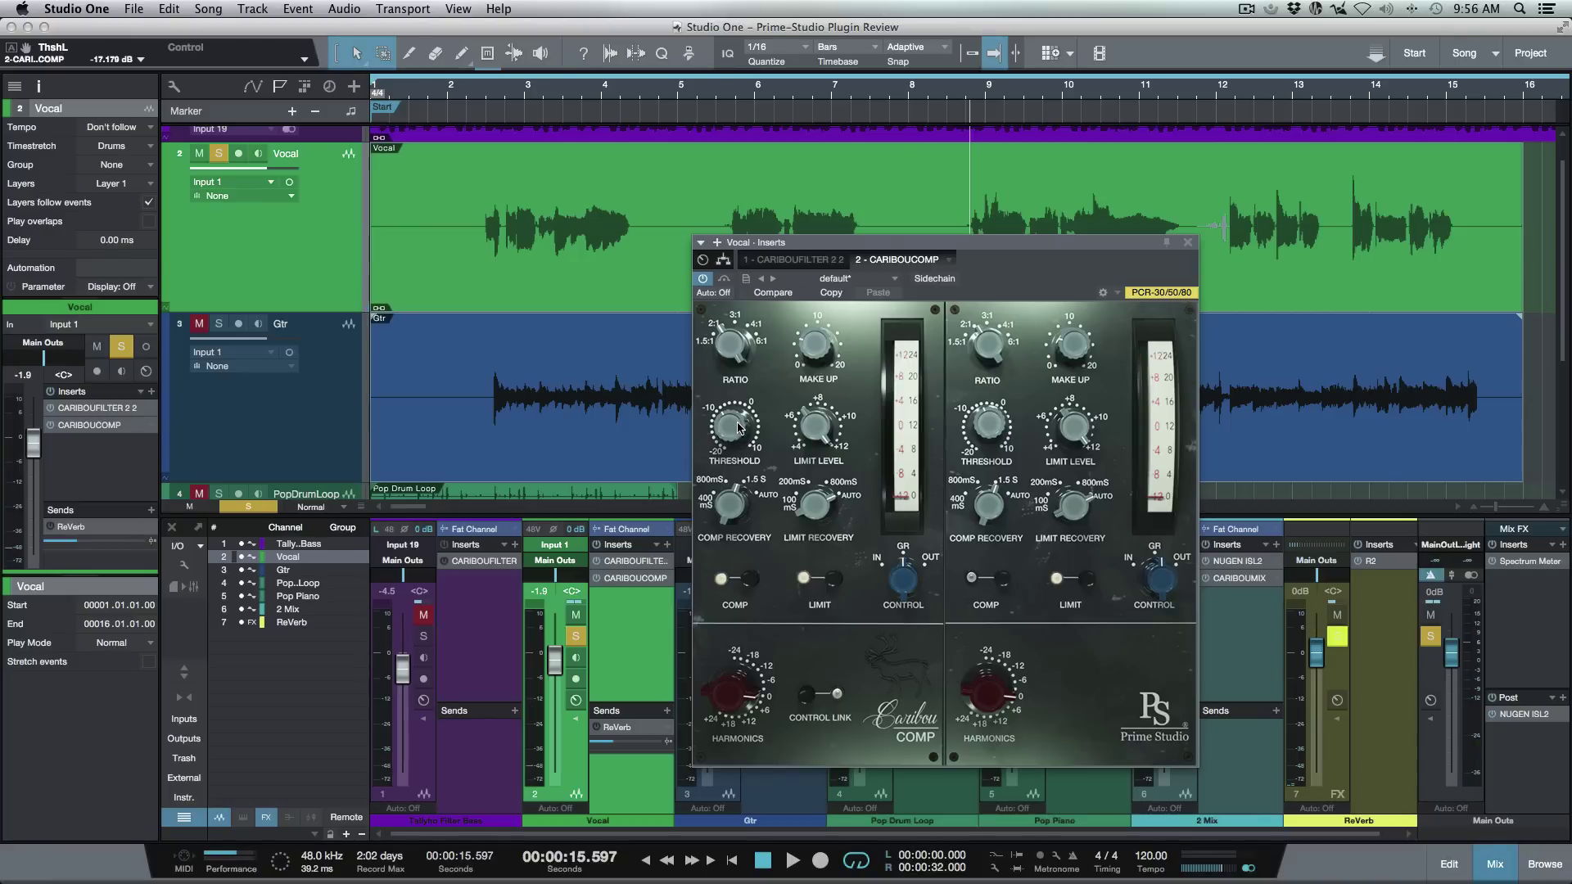
key(space)
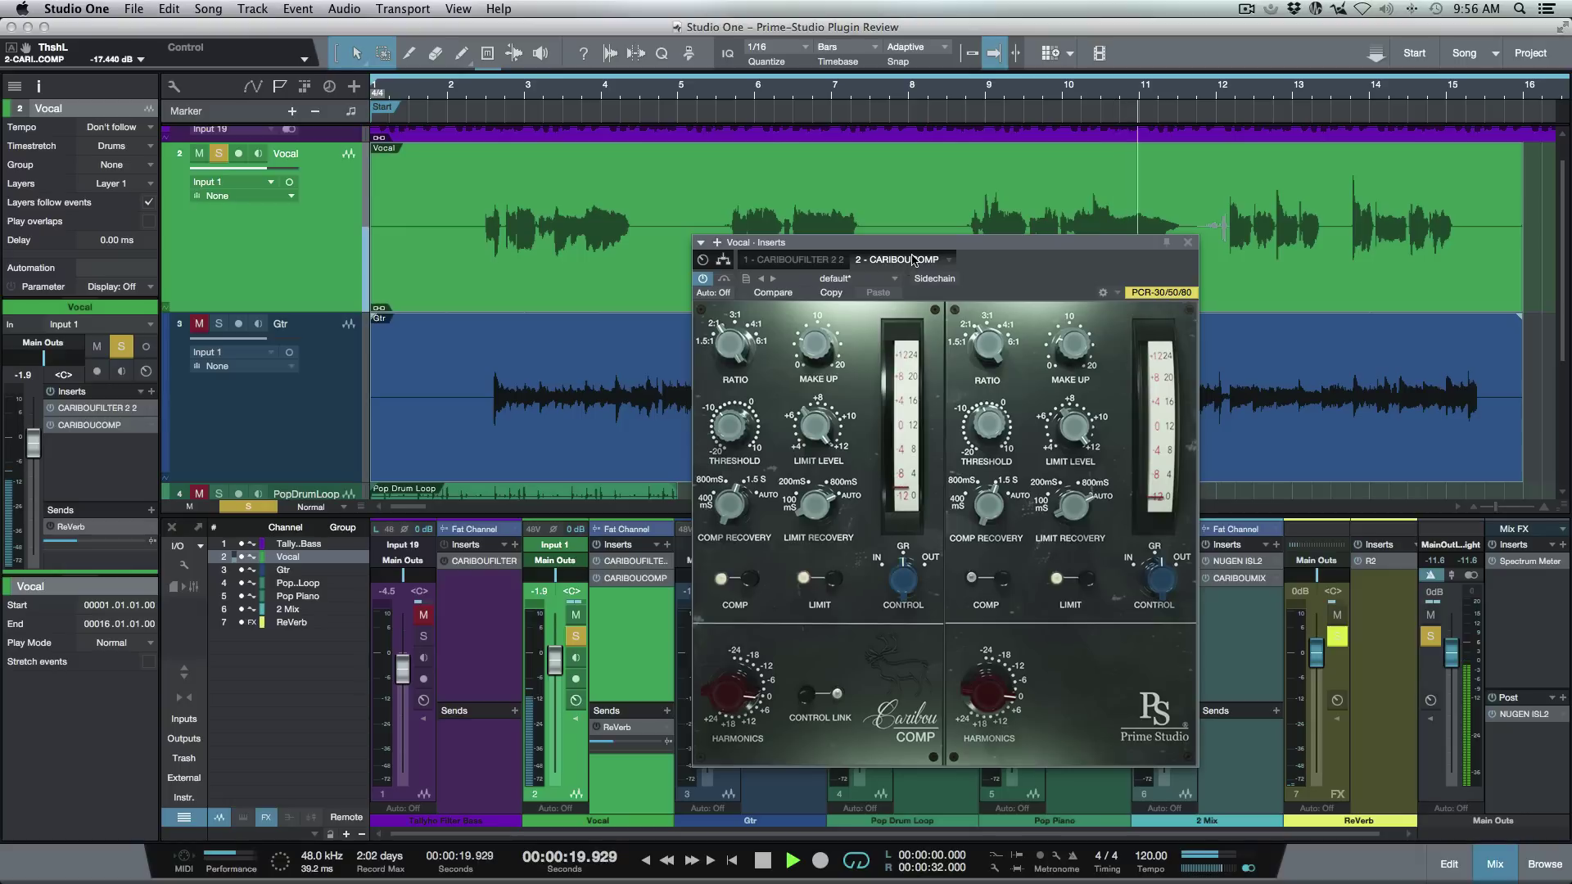
key(space)
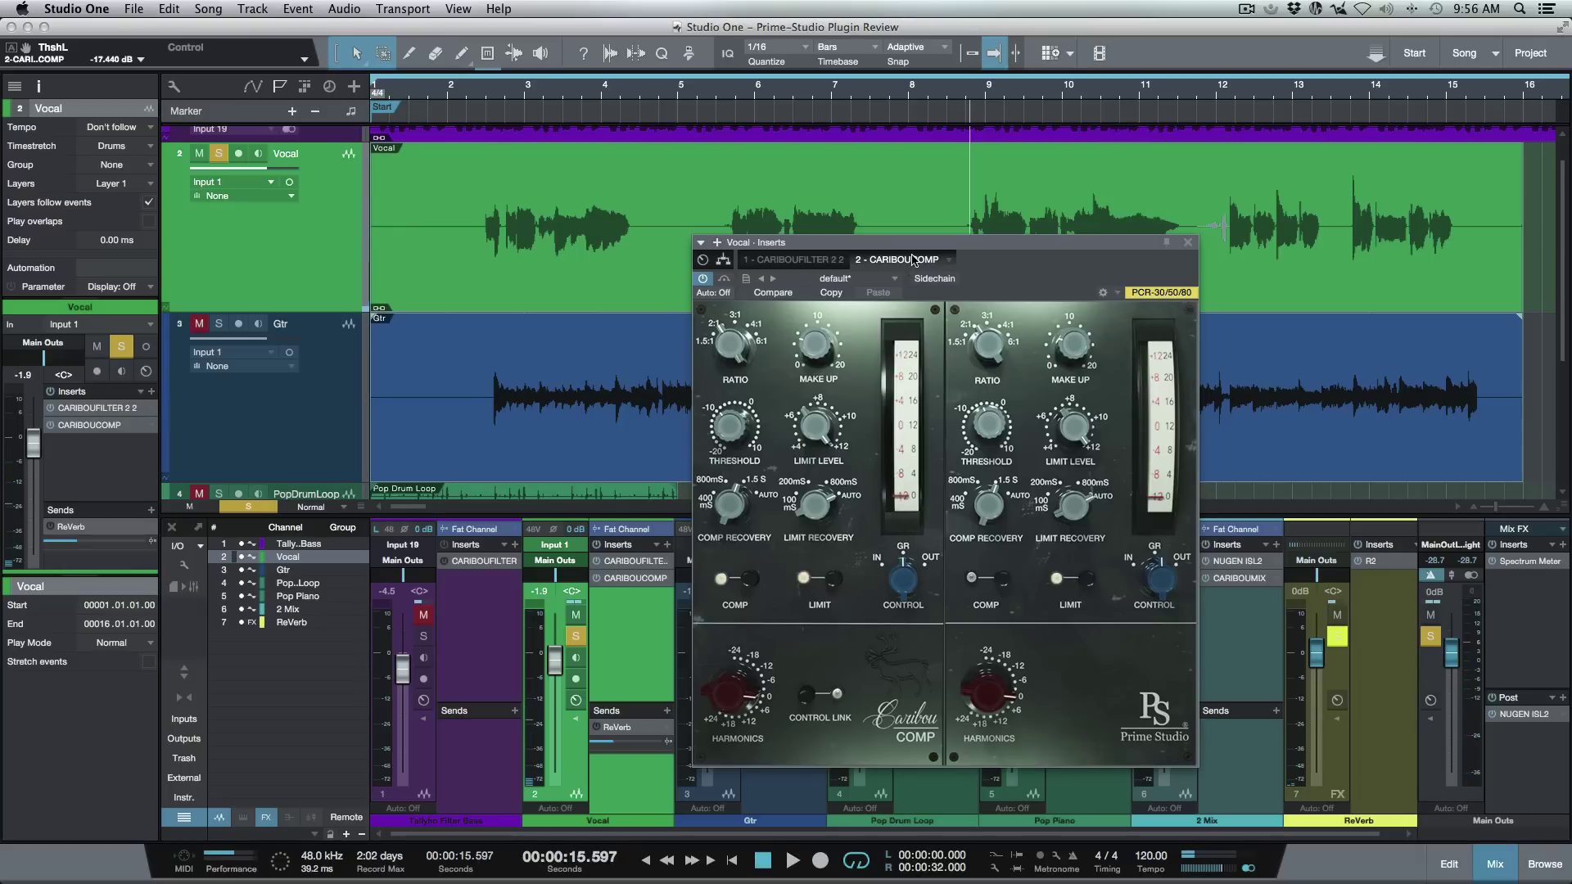
Place the vocal's CARIBOUFILTER 2 2 and CARIBOUCOMP windows side by side and pin both open.
click(798, 260)
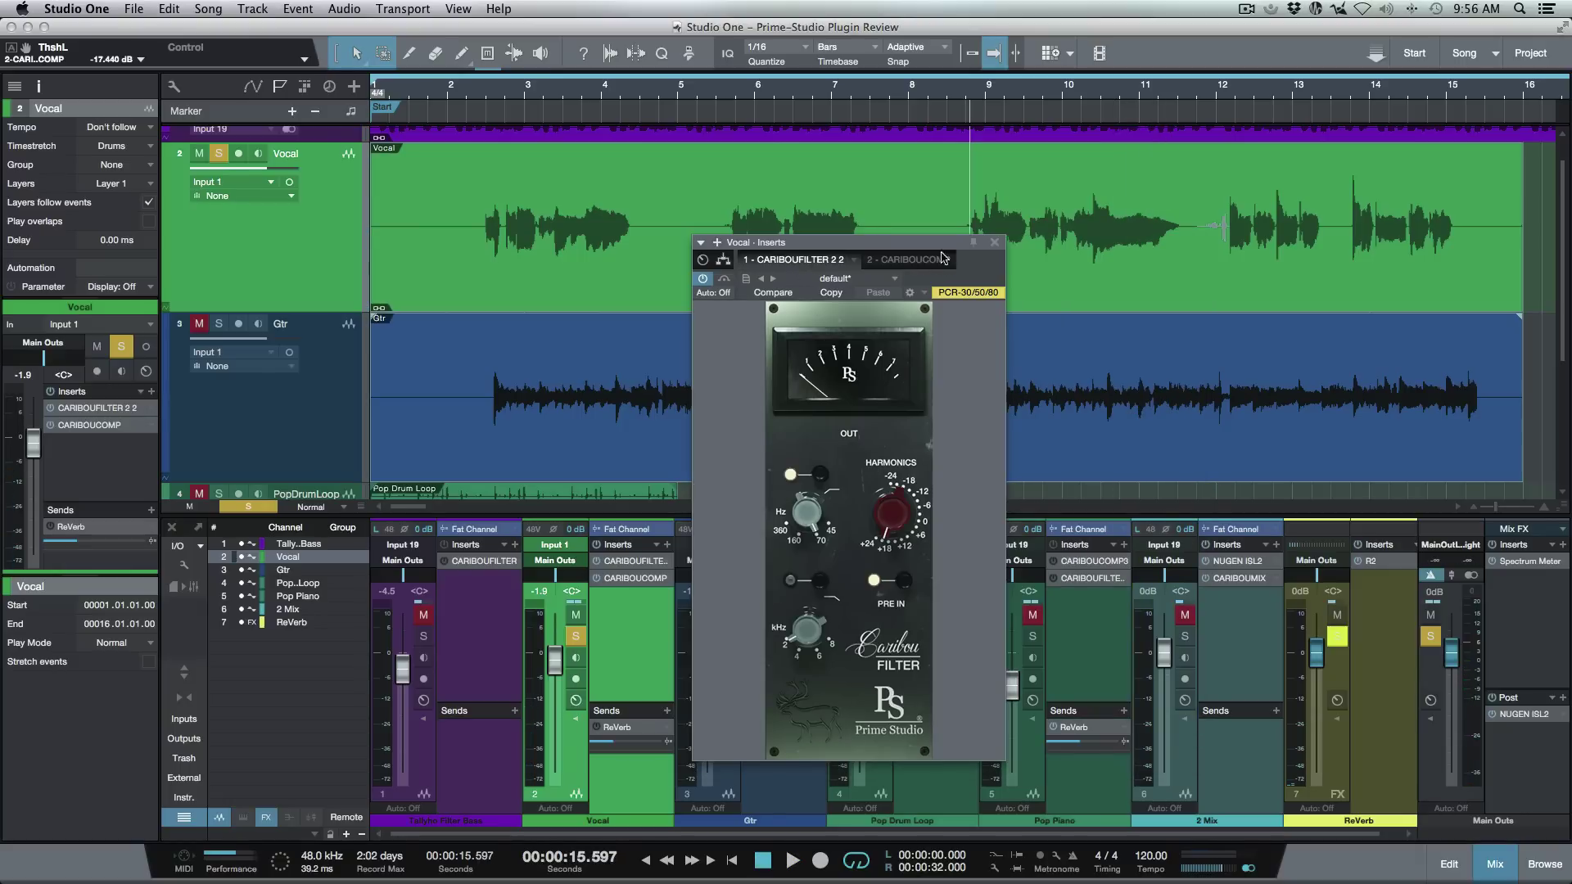
click(110, 425)
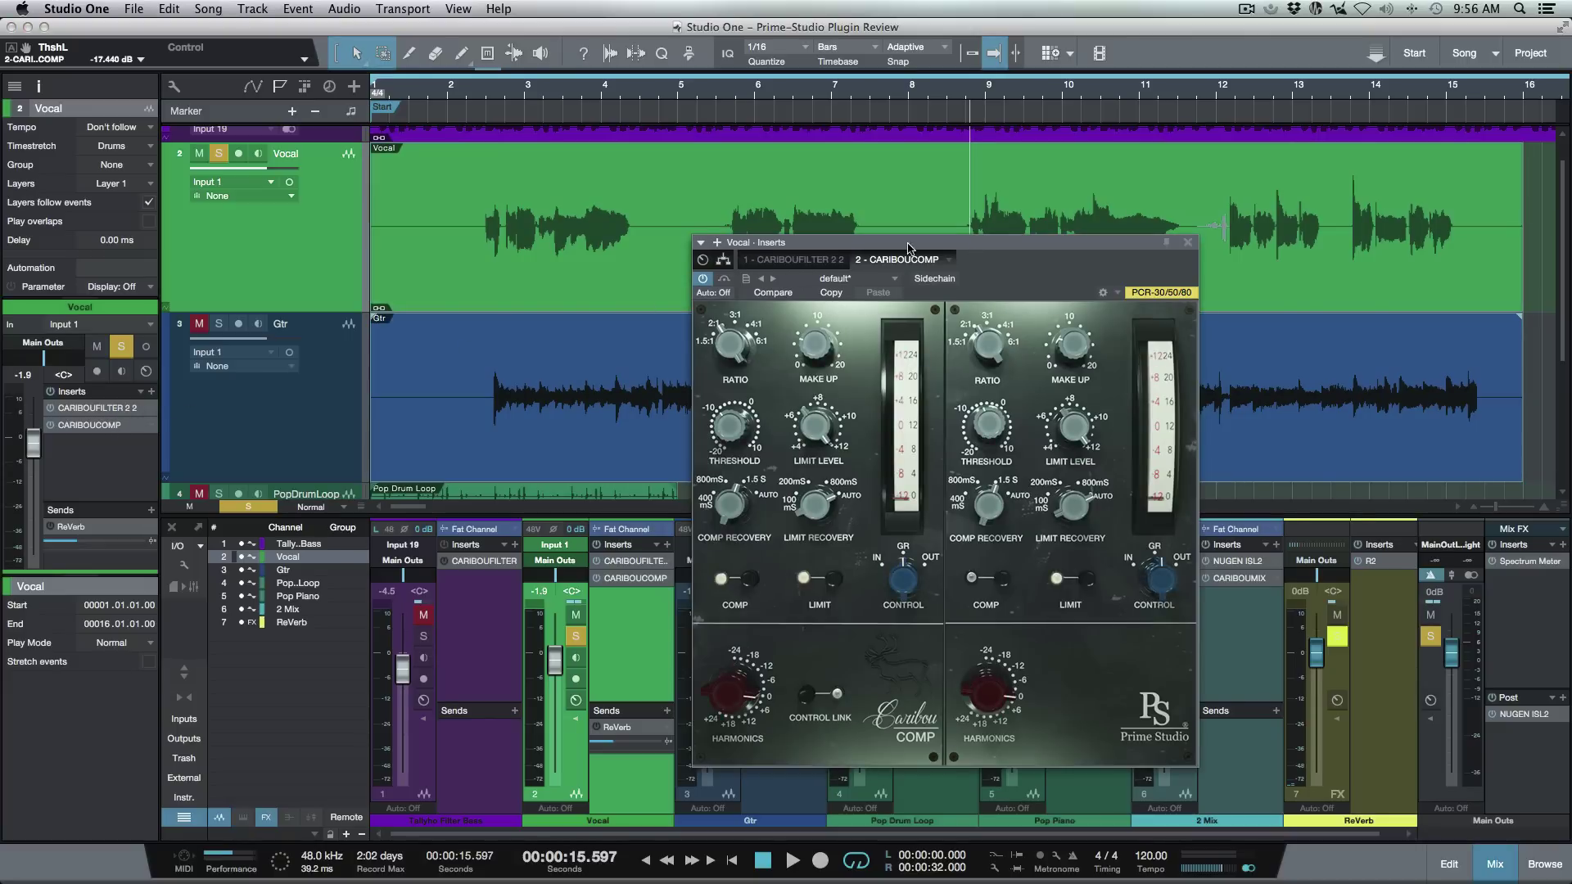
drag(908, 248, 1226, 248)
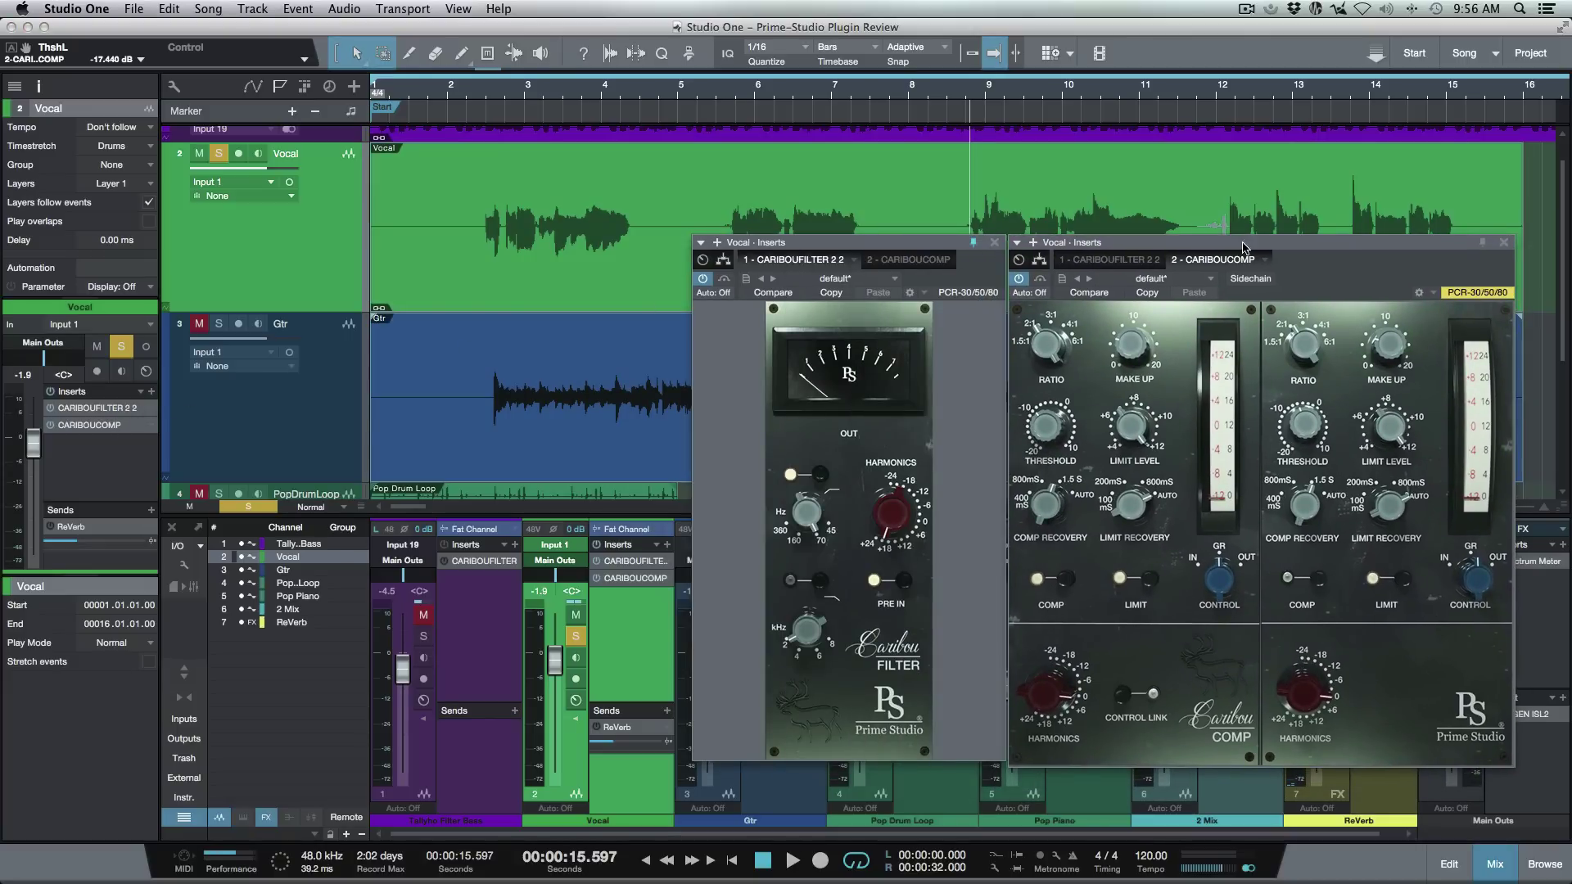
click(1482, 243)
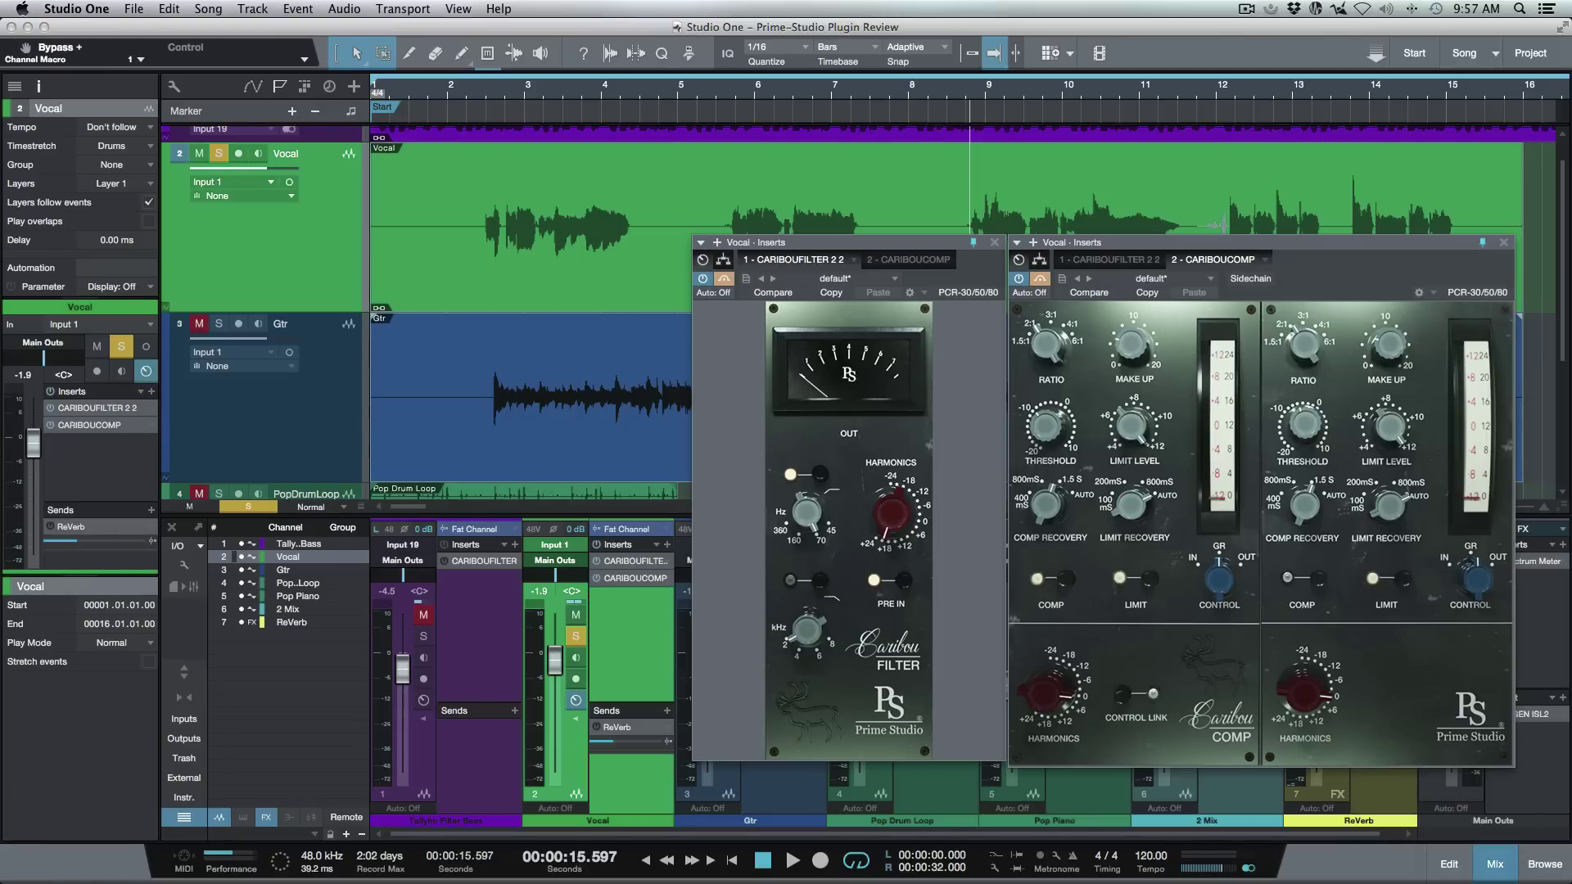
Play the third vocal phrase with both Caribou plug-ins bypassed and again with both active.
key(space)
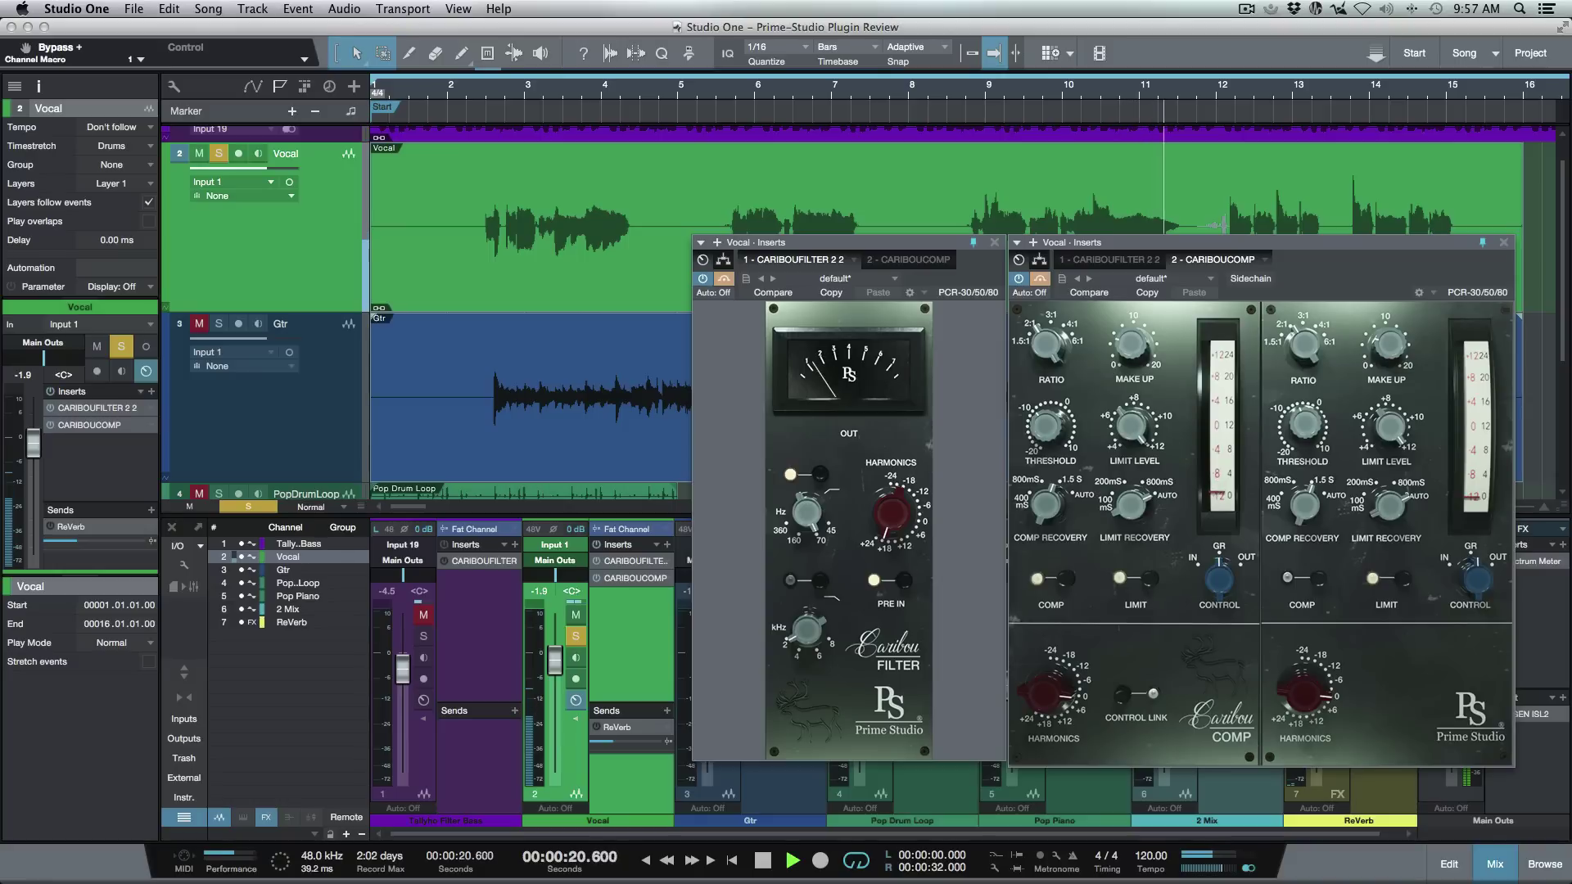
key(space)
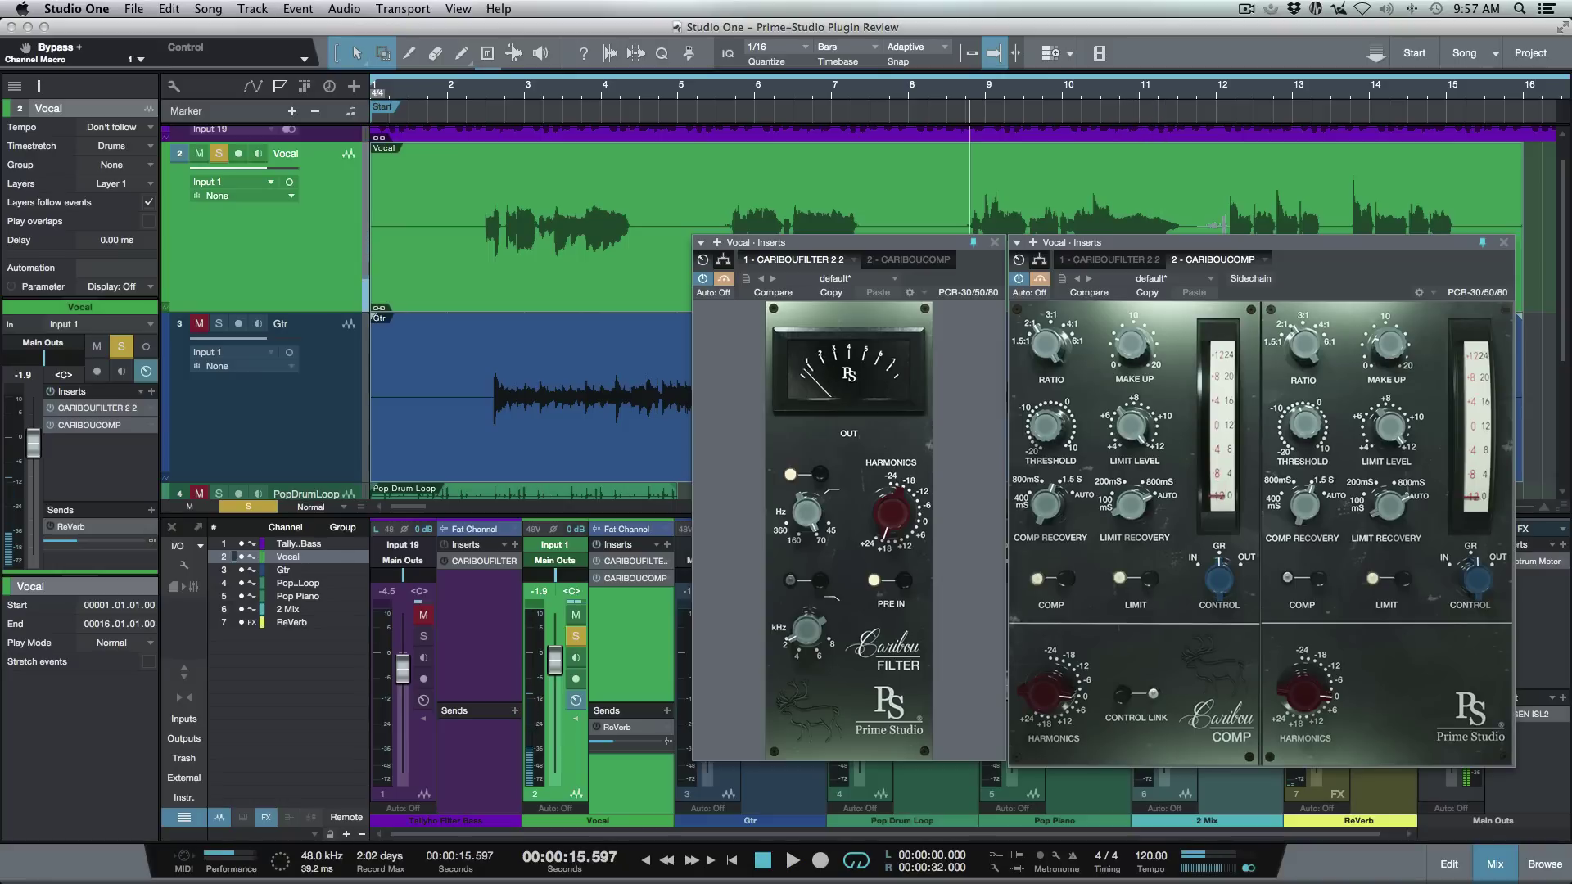
key(space)
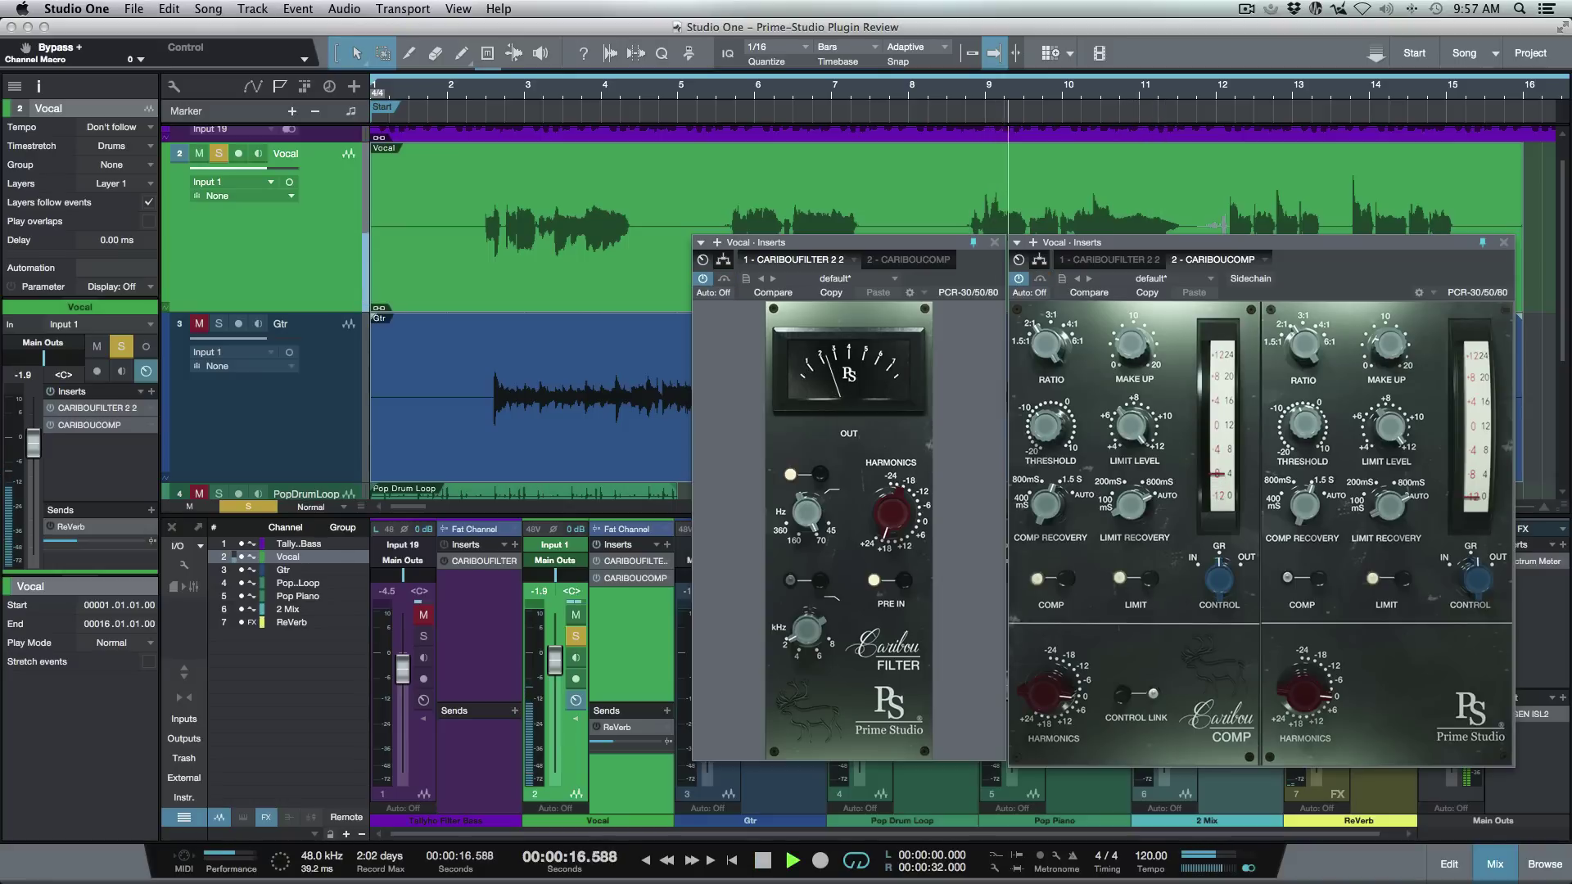
key(space)
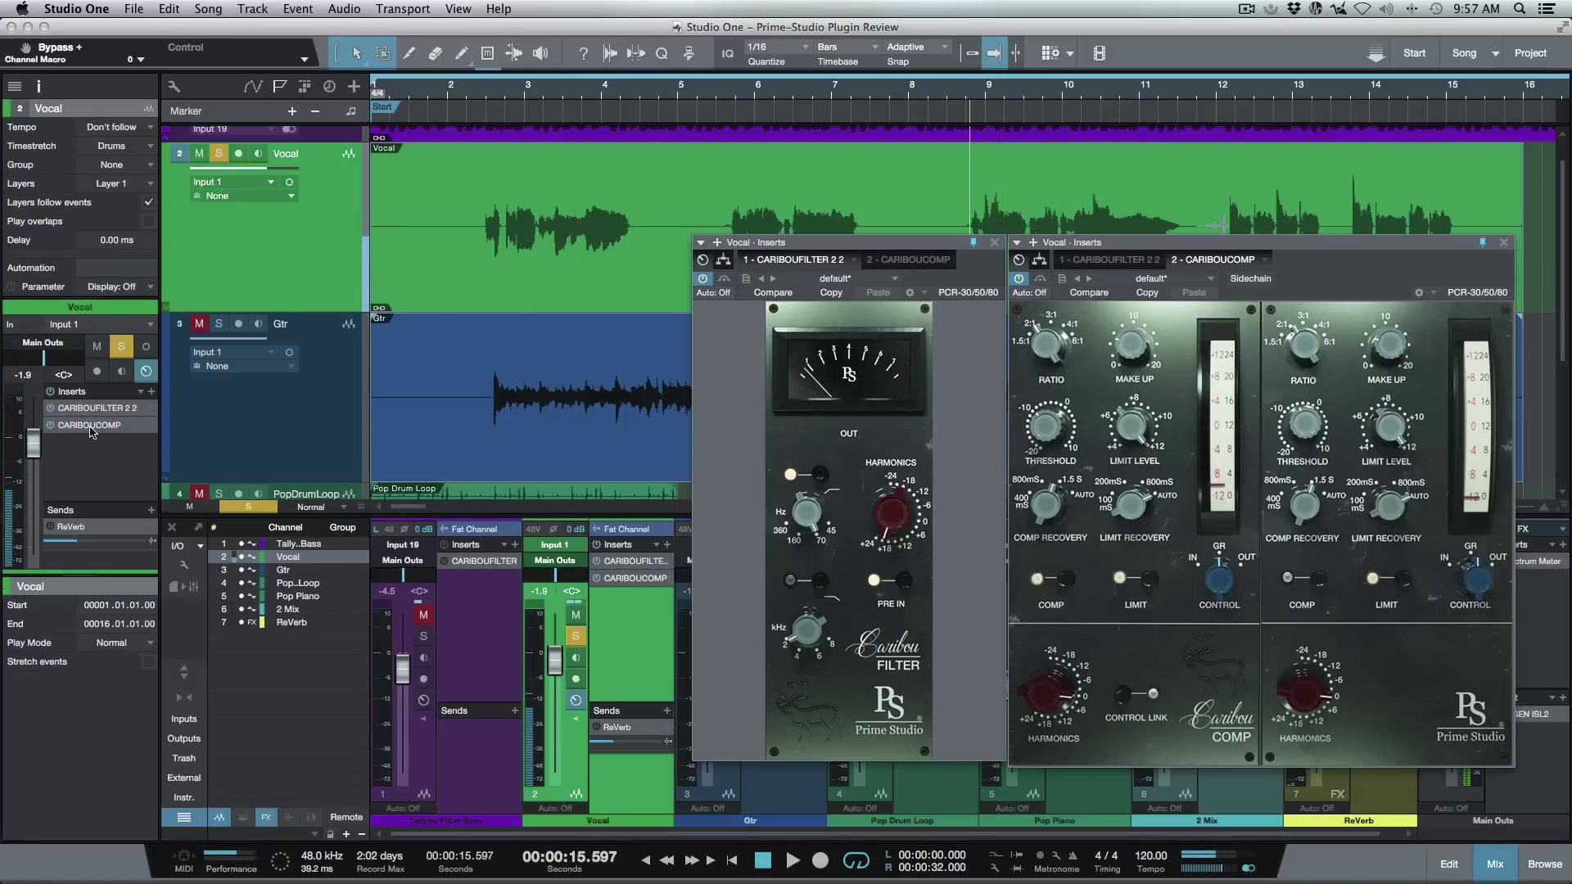
Solo the Gtr track in place of the vocal, close the vocal plug-in windows and open CARIBOUFILTER 2 on the guitar.
click(288, 408)
key(super+w)
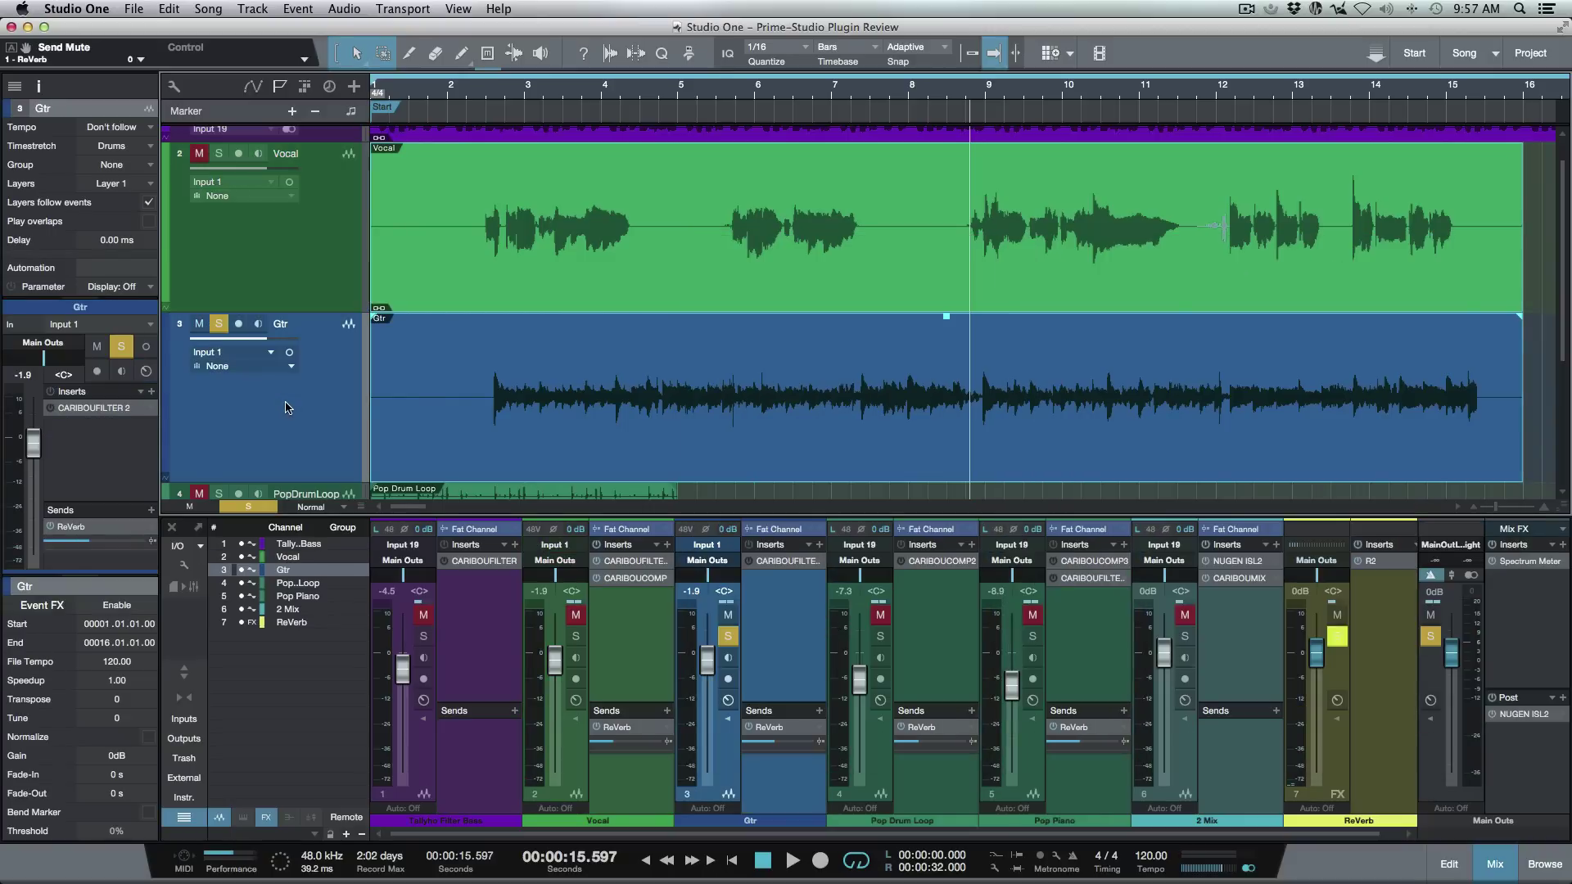
click(92, 407)
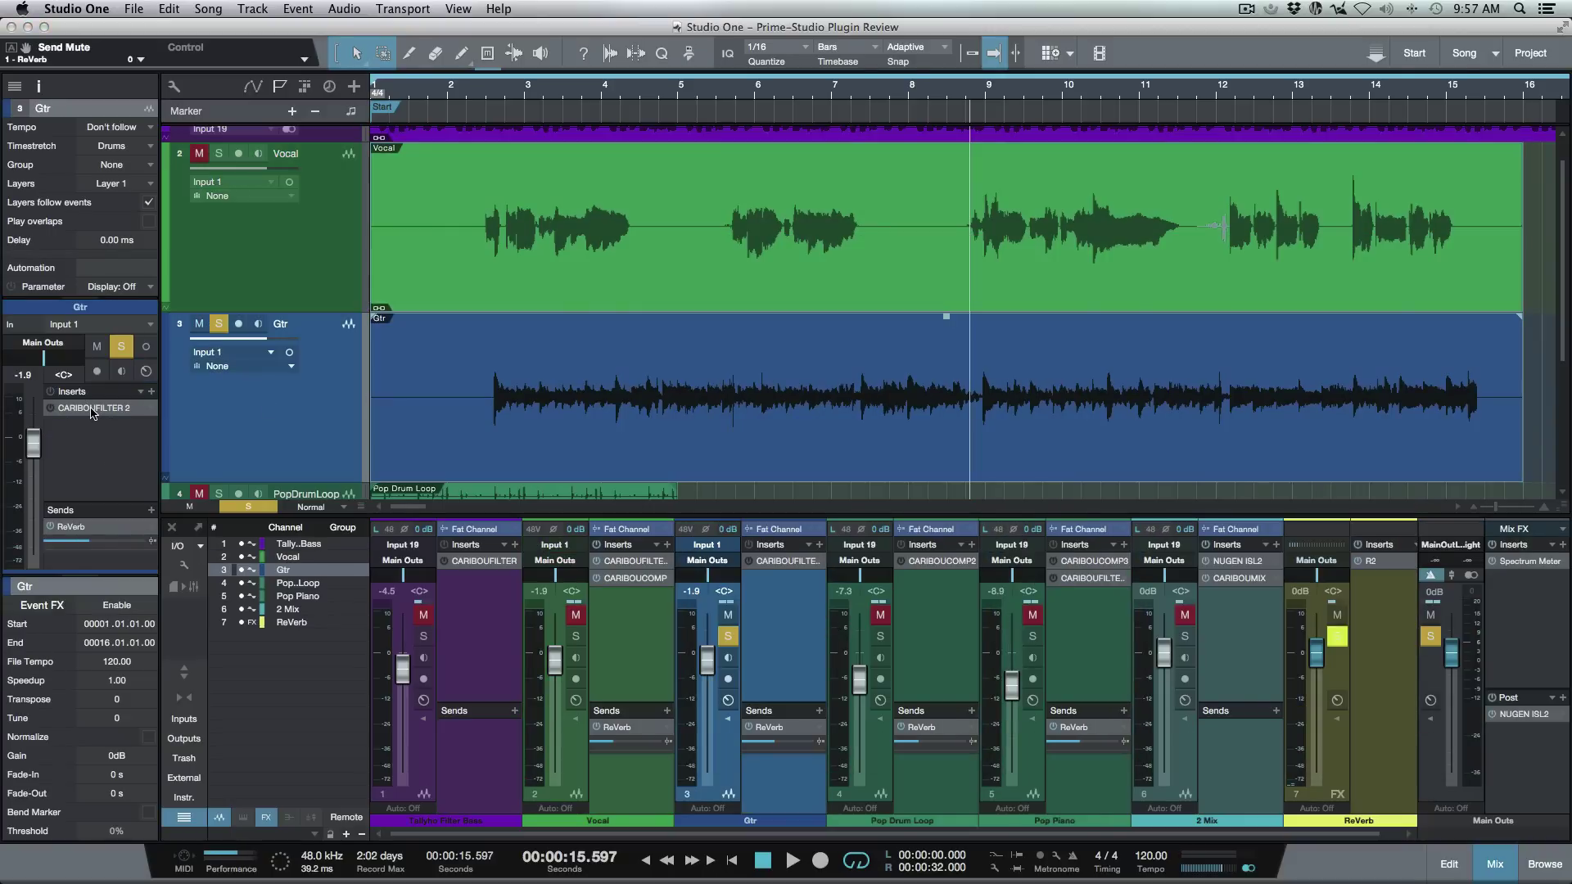
Move the guitar's CARIBOUFILTER 2 window clear, play the soloed guitar and set the filter's Harmonics to about 0.776.
drag(1101, 311, 821, 232)
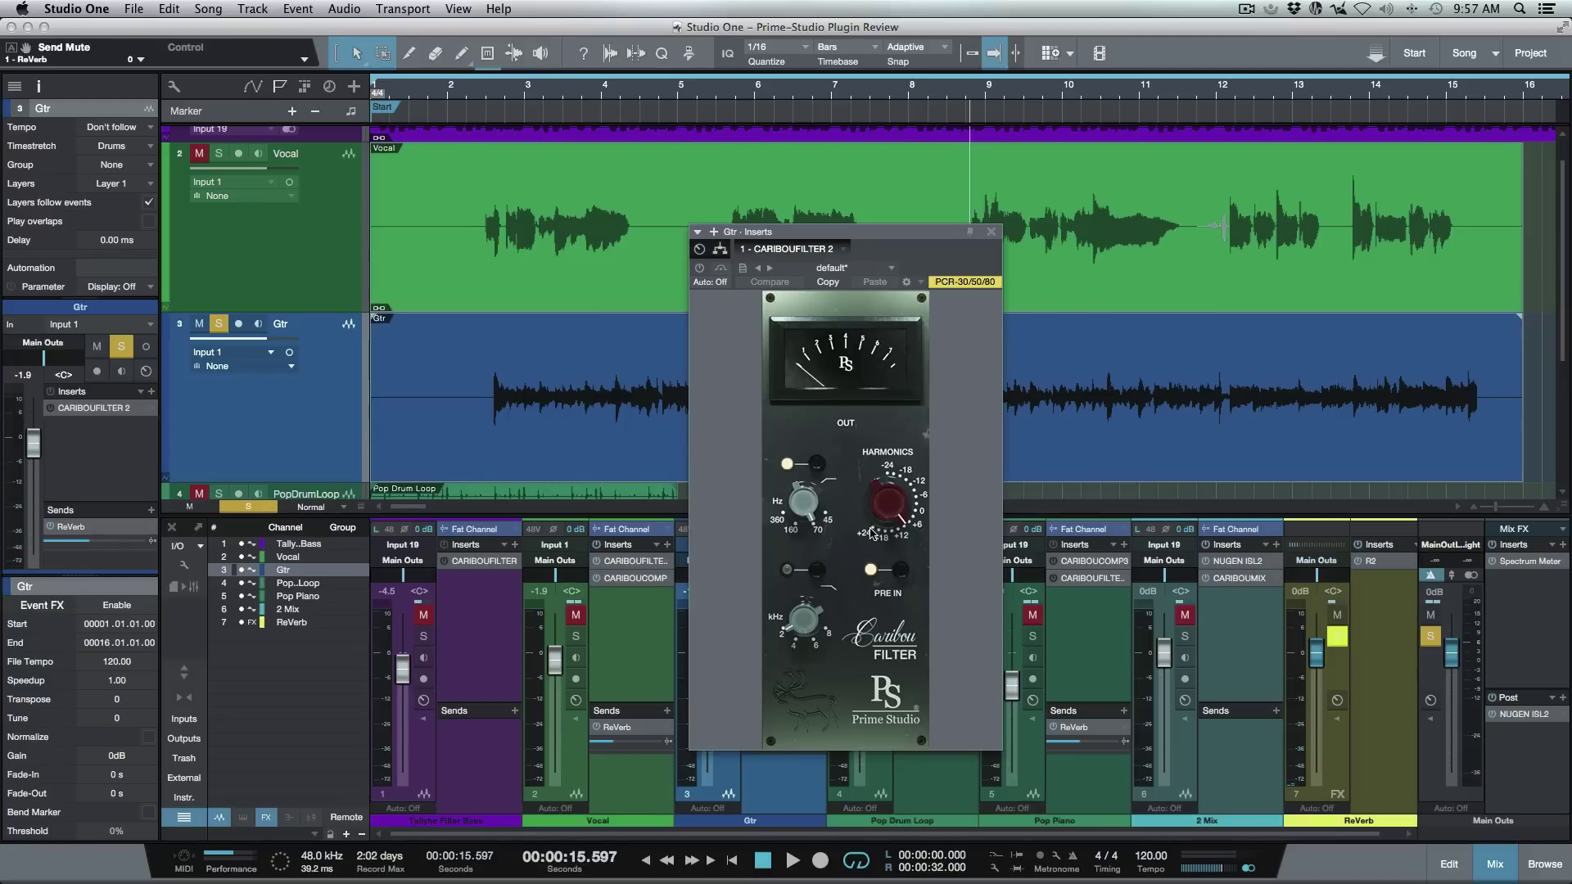
click(720, 269)
key(space)
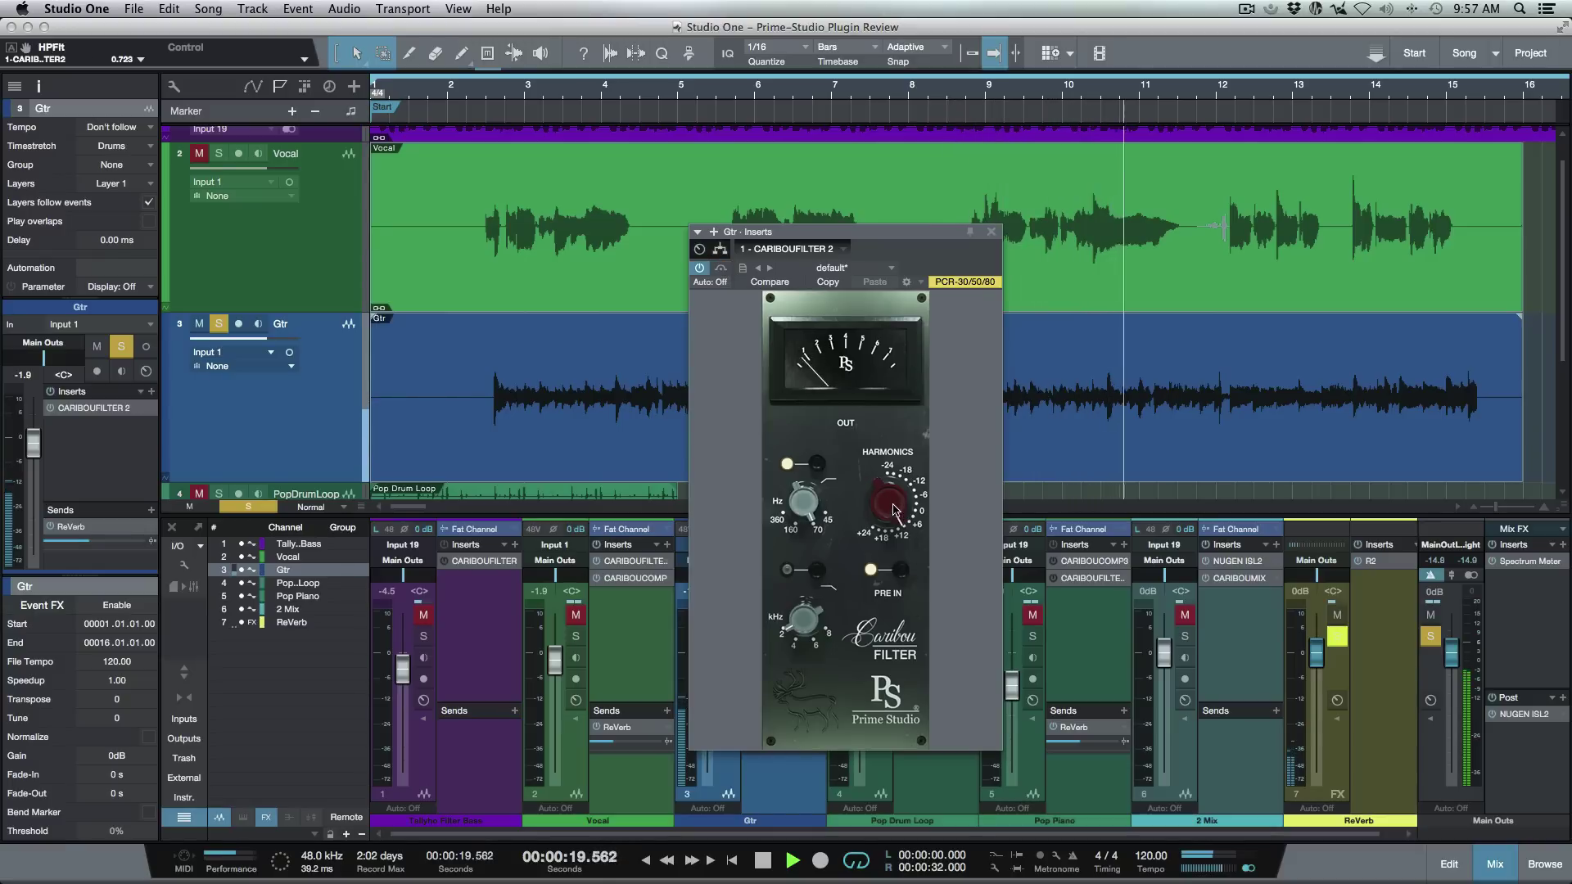
drag(897, 499, 906, 501)
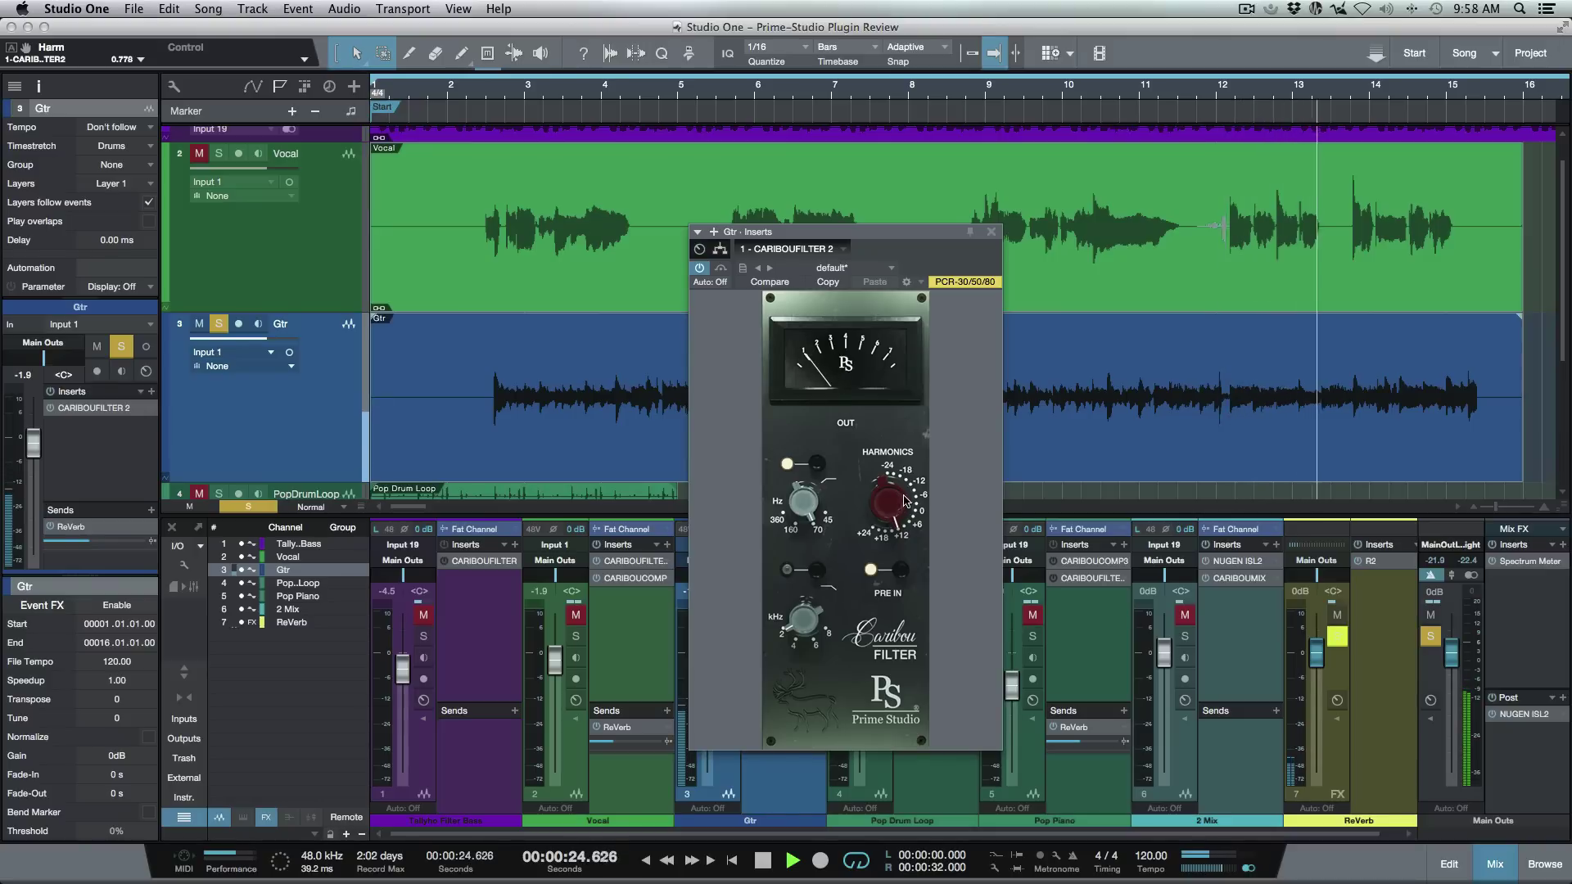
Compare the playing guitar with CARIBOUFILTER 2 bypassed and active, and stop playback.
click(722, 268)
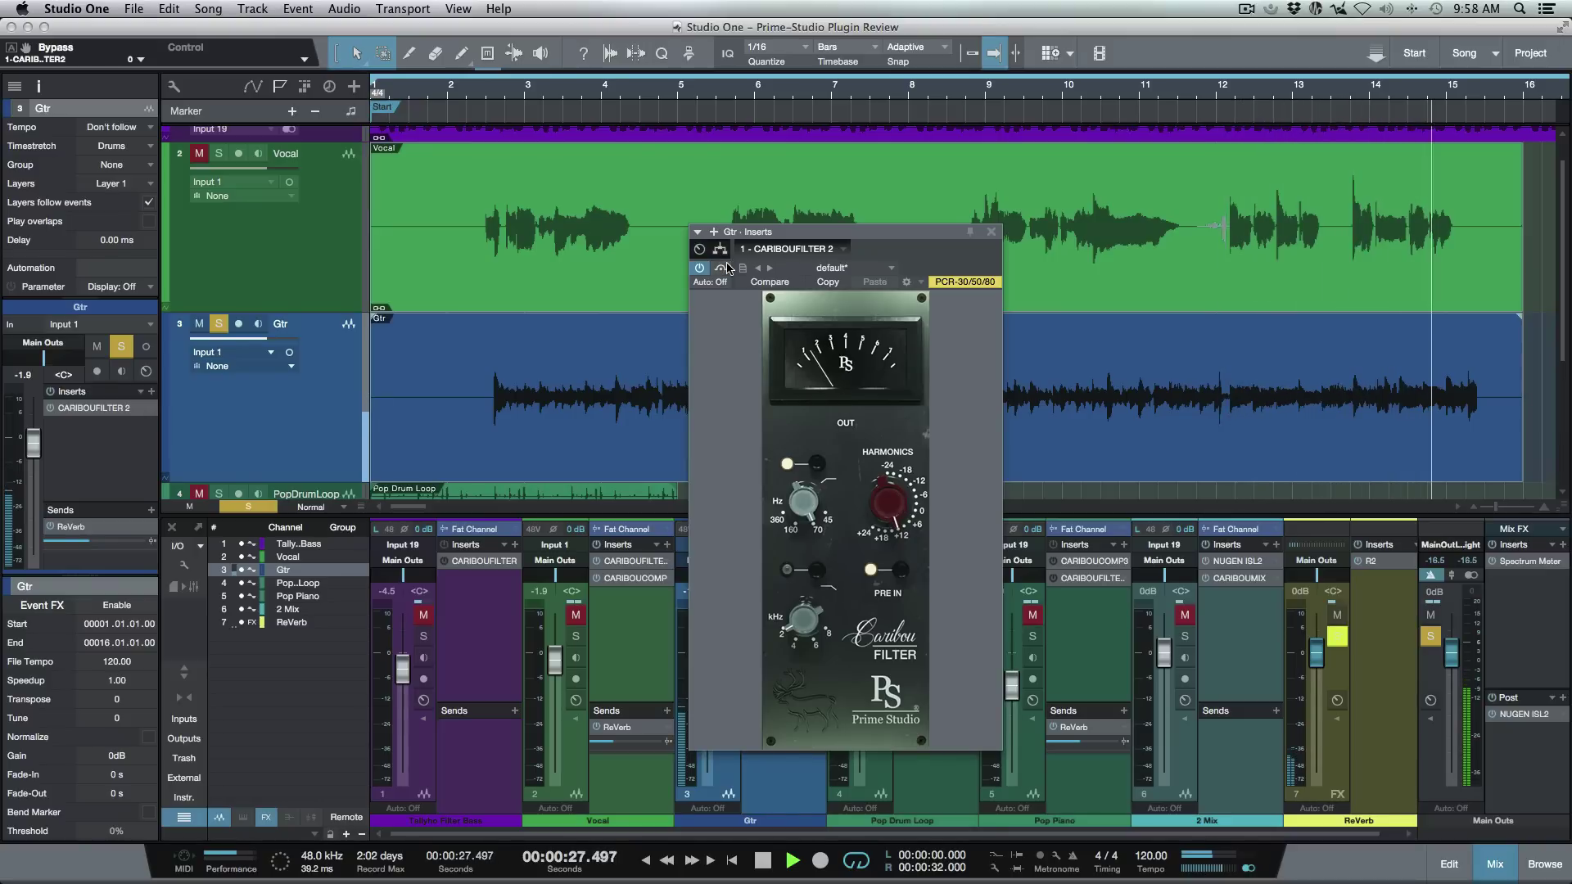
click(722, 268)
key(space)
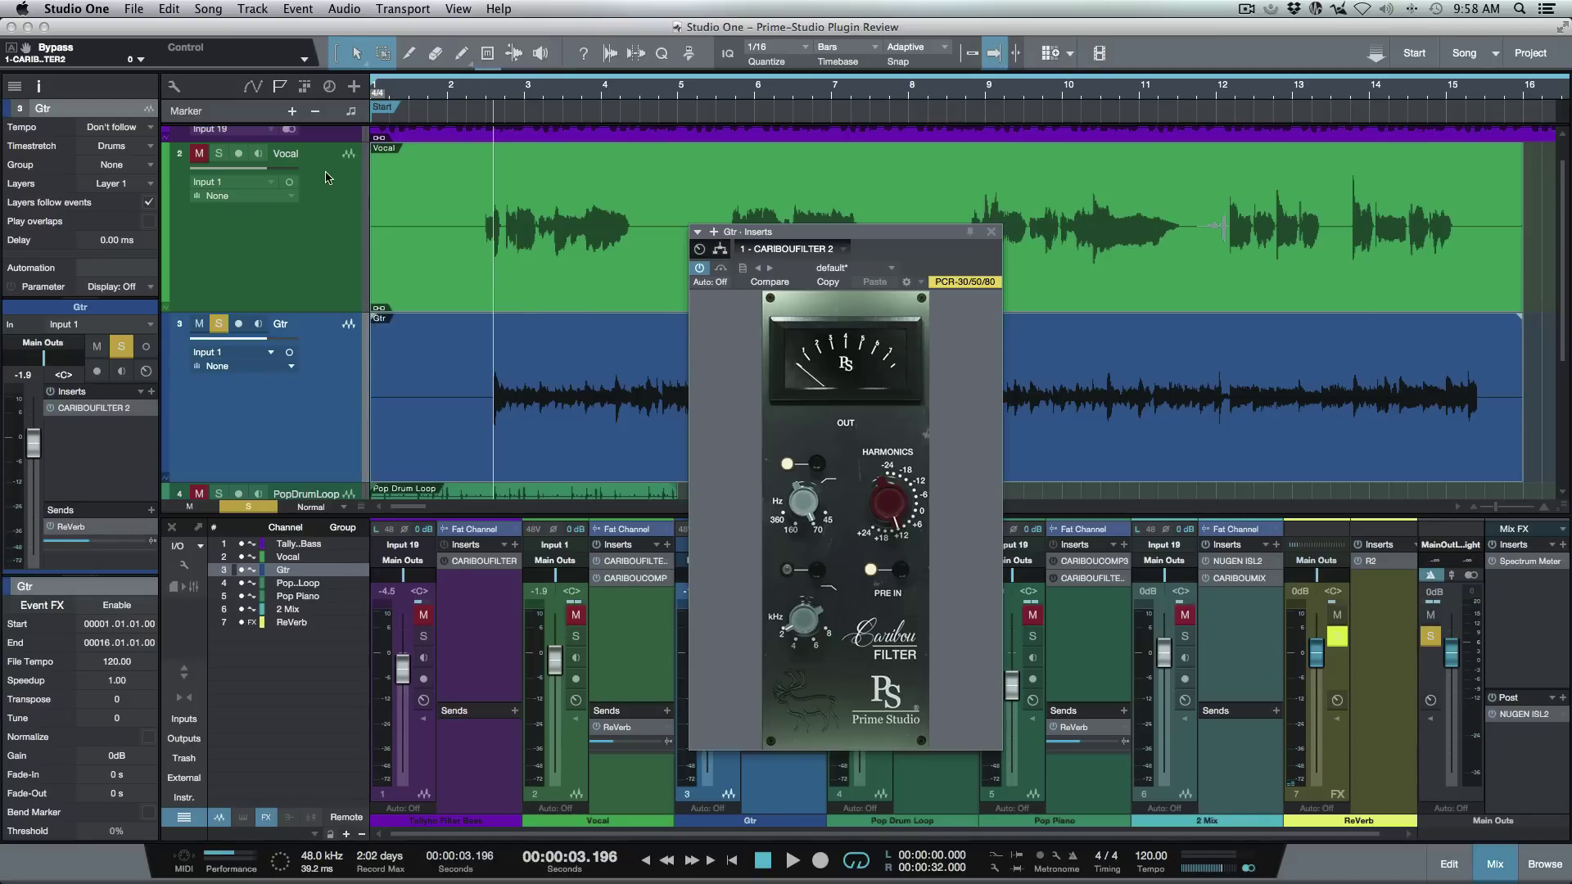
Solo the Vocal track alongside the guitar, play both together and close the guitar's CARIBOUFILTER 2 window.
click(220, 156)
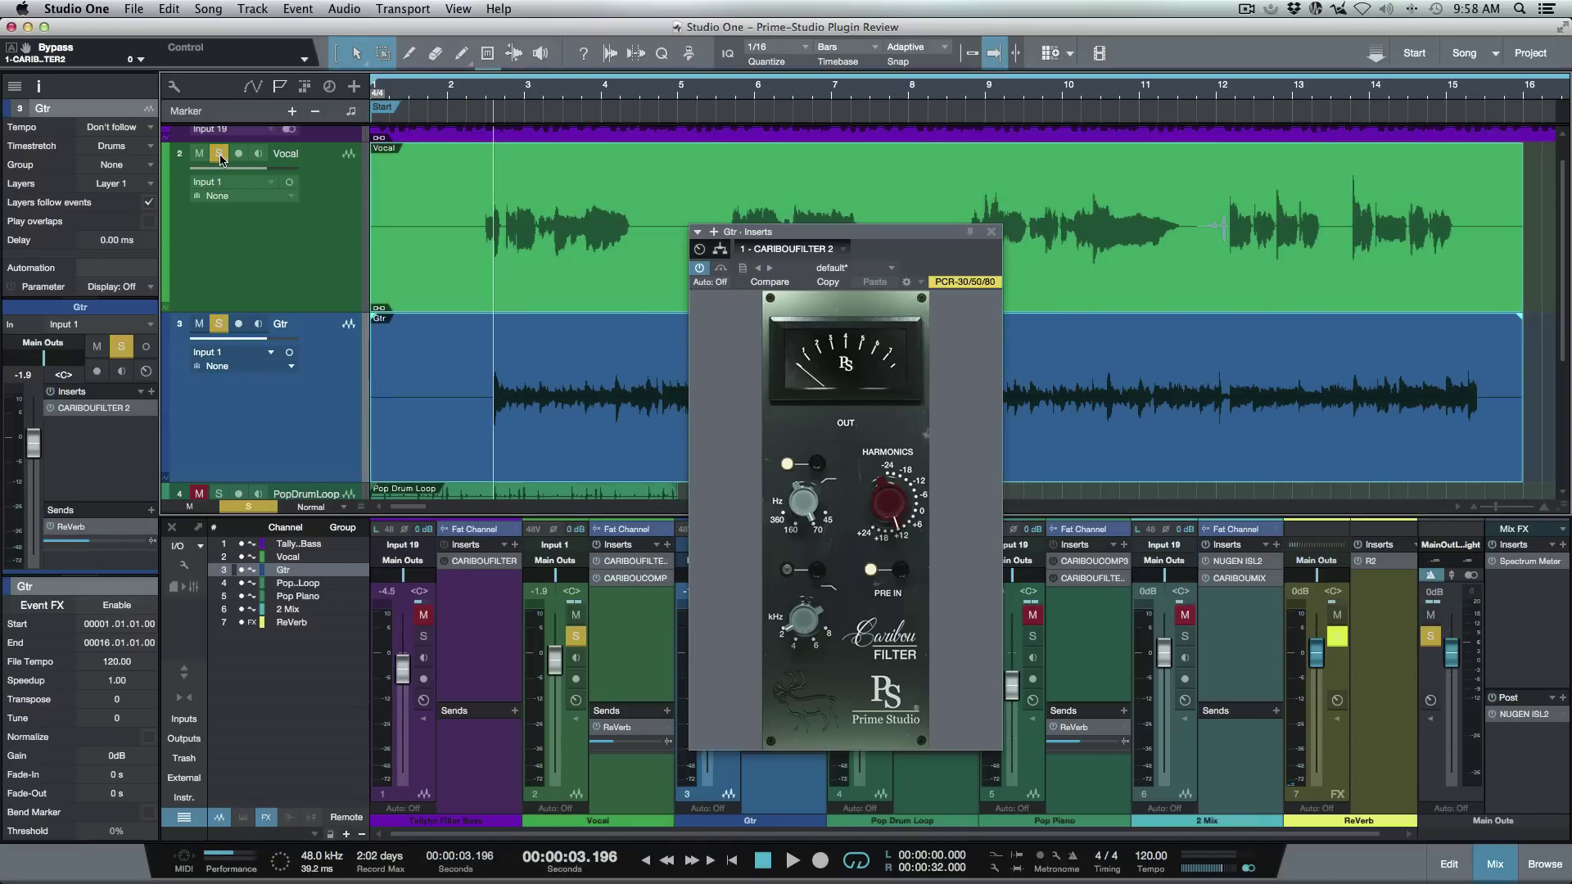
key(space)
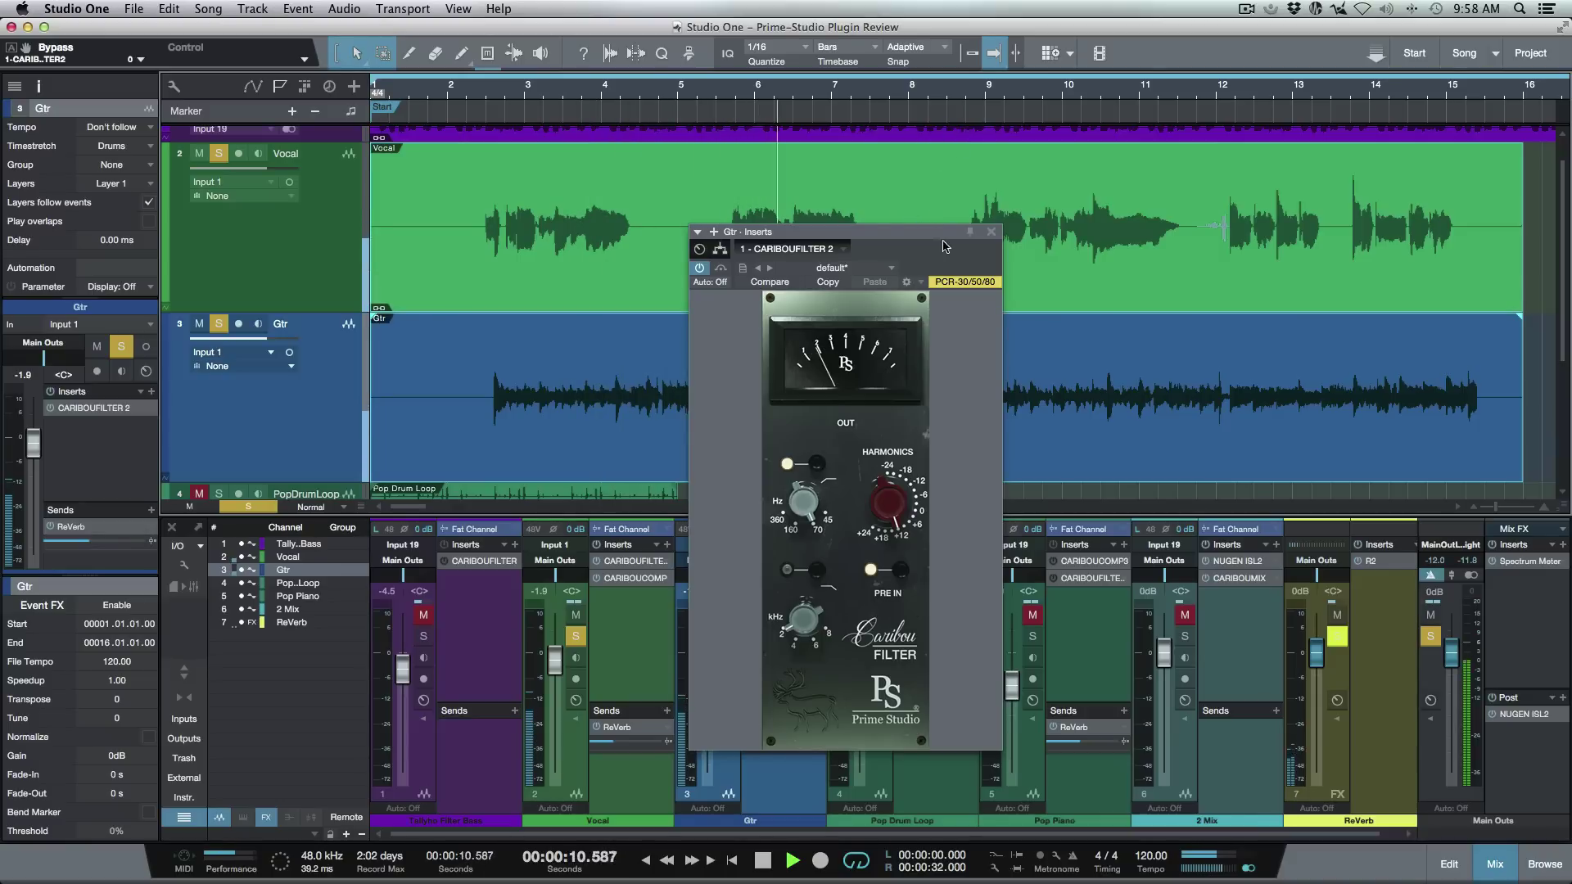
click(990, 232)
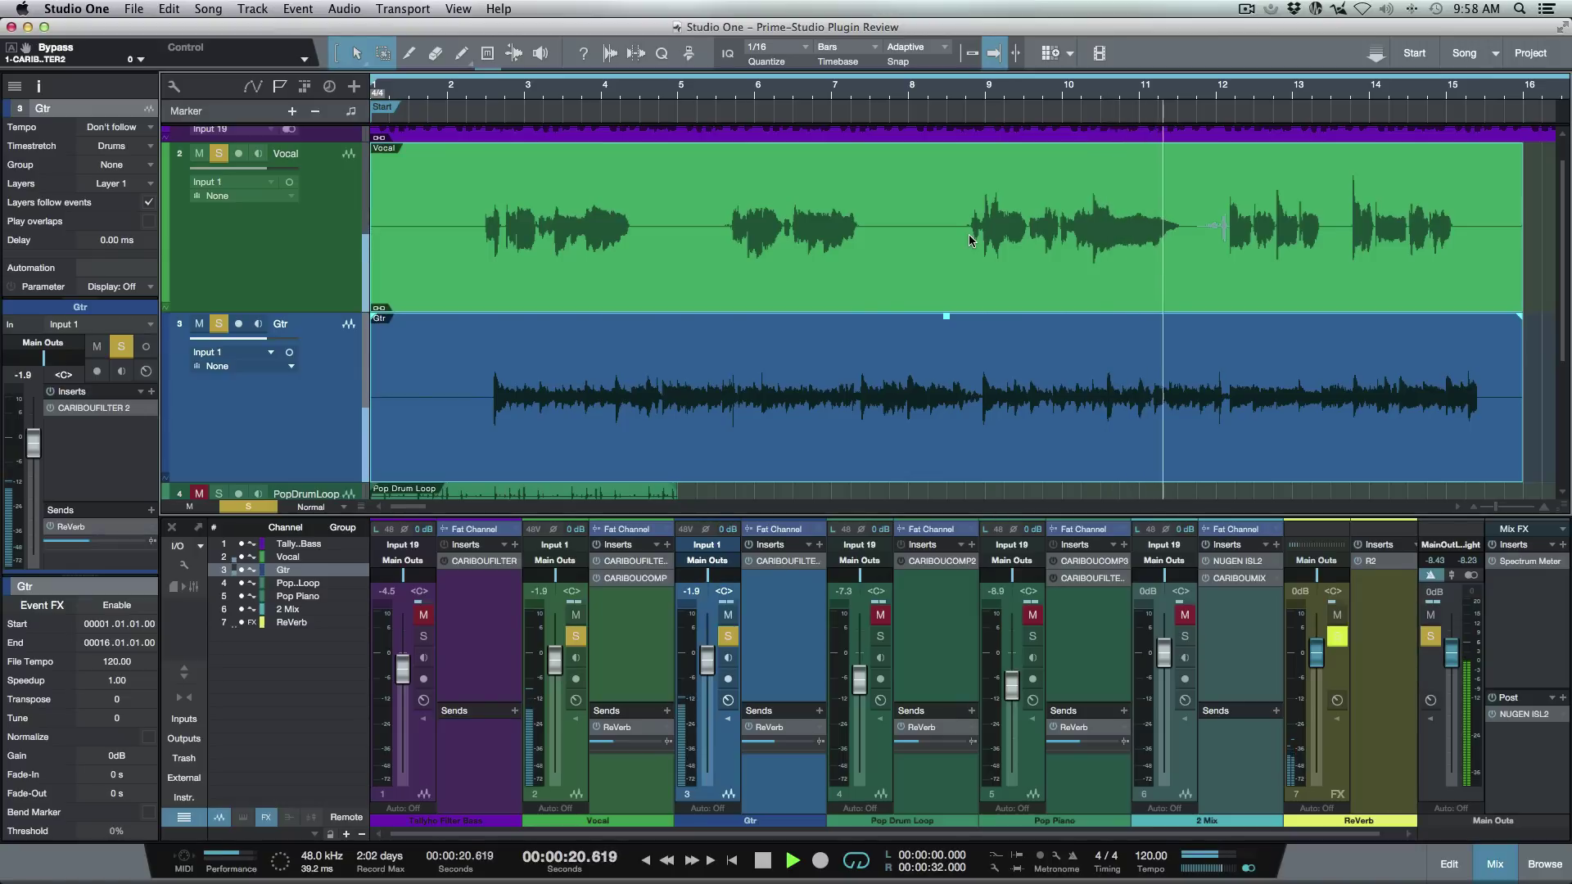
key(space)
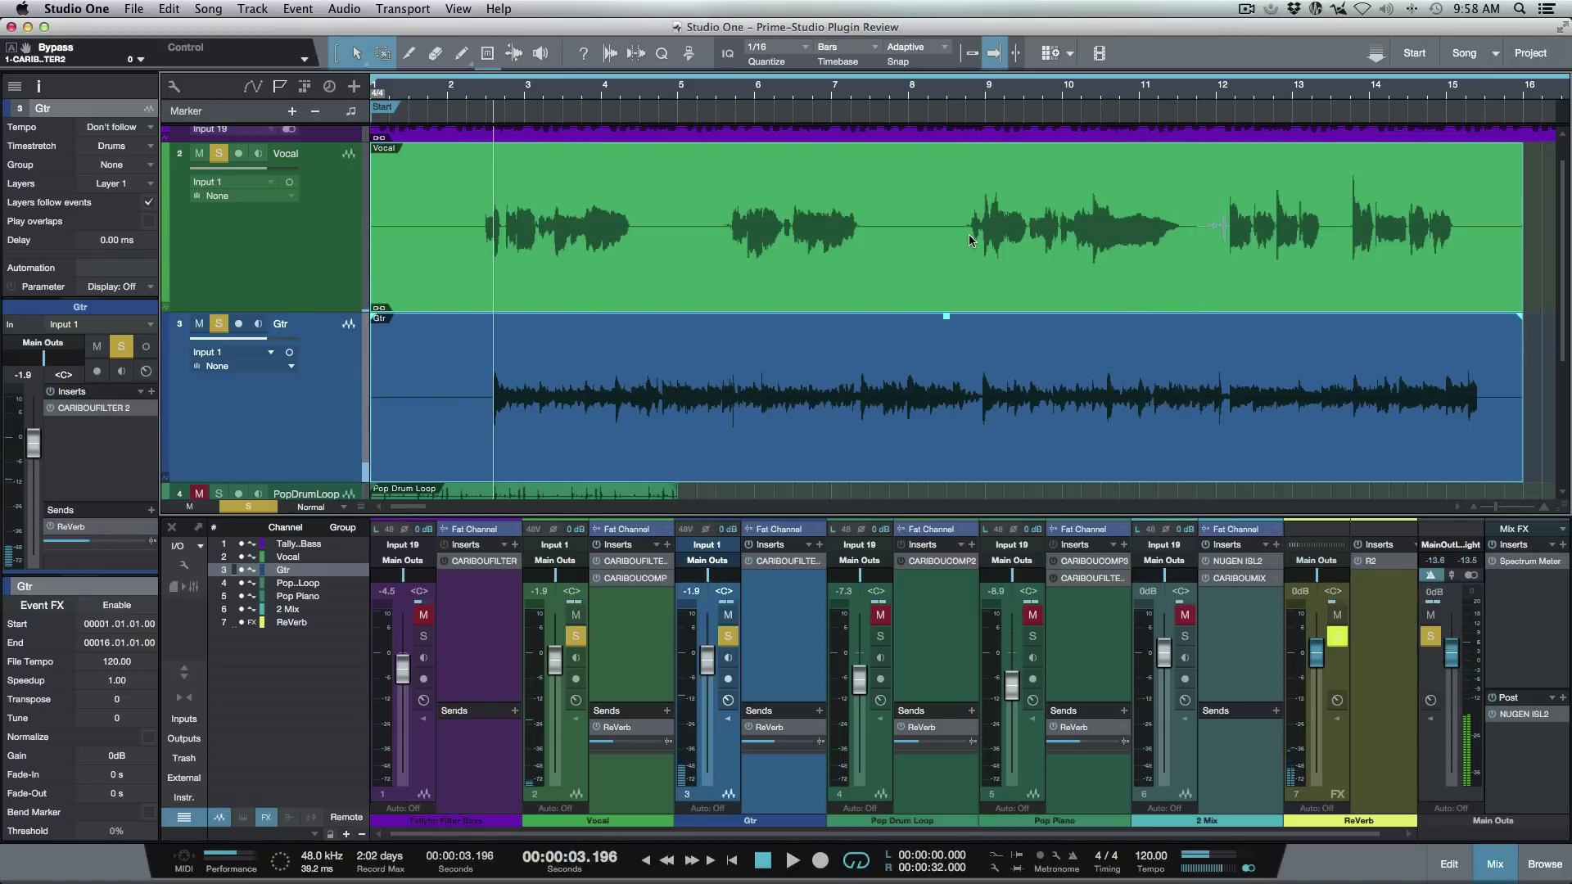
Play the vocal and guitar from the third vocal phrase, once with the Caribou inserts off and once with them on.
click(970, 234)
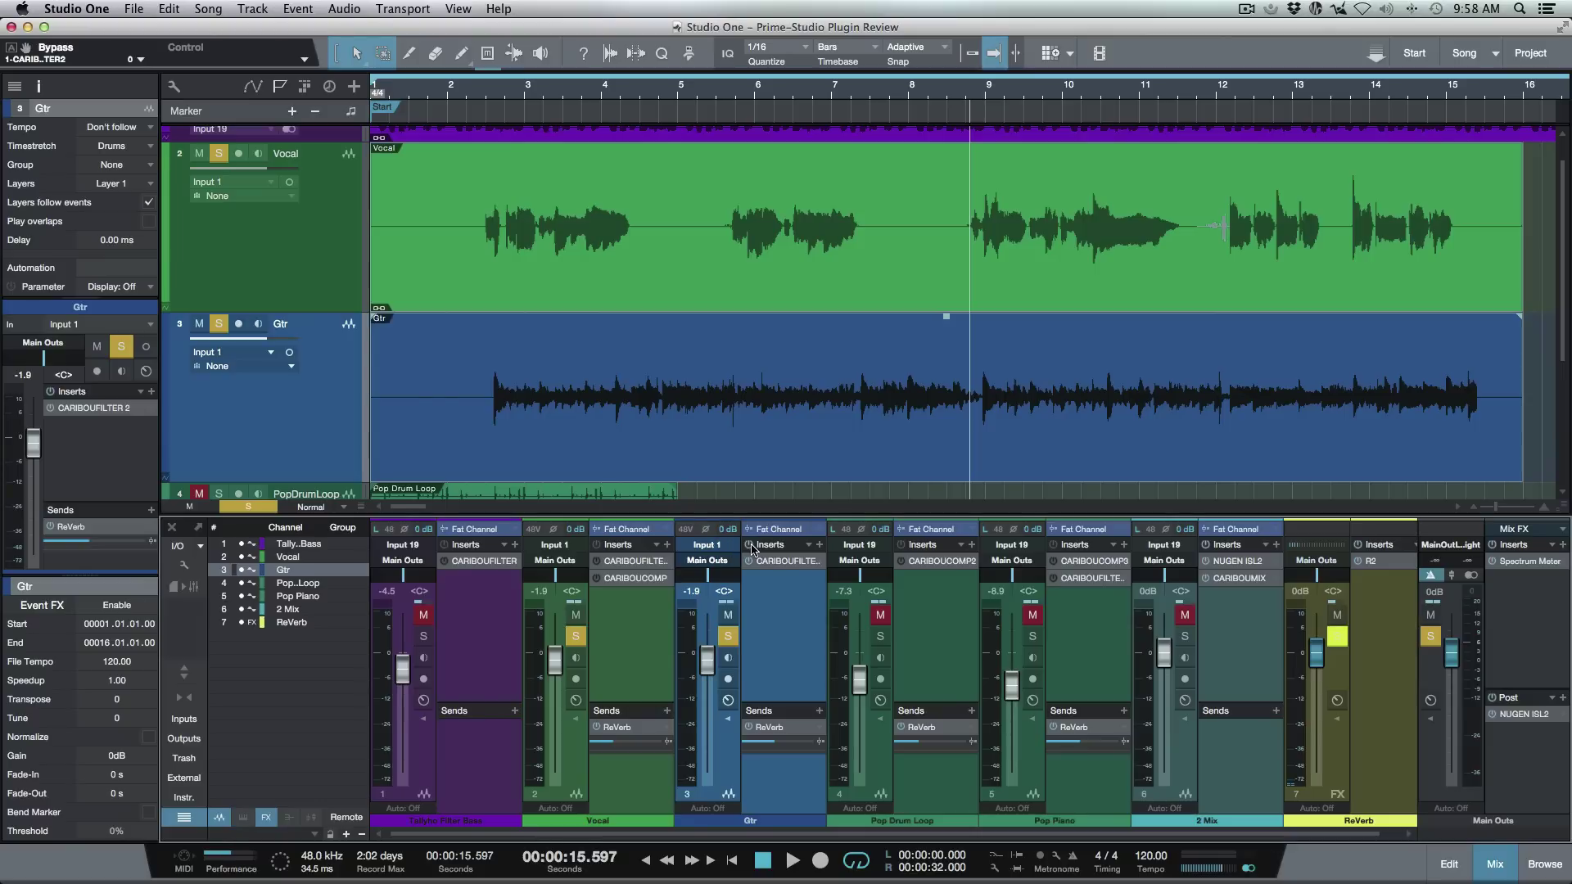
key(space)
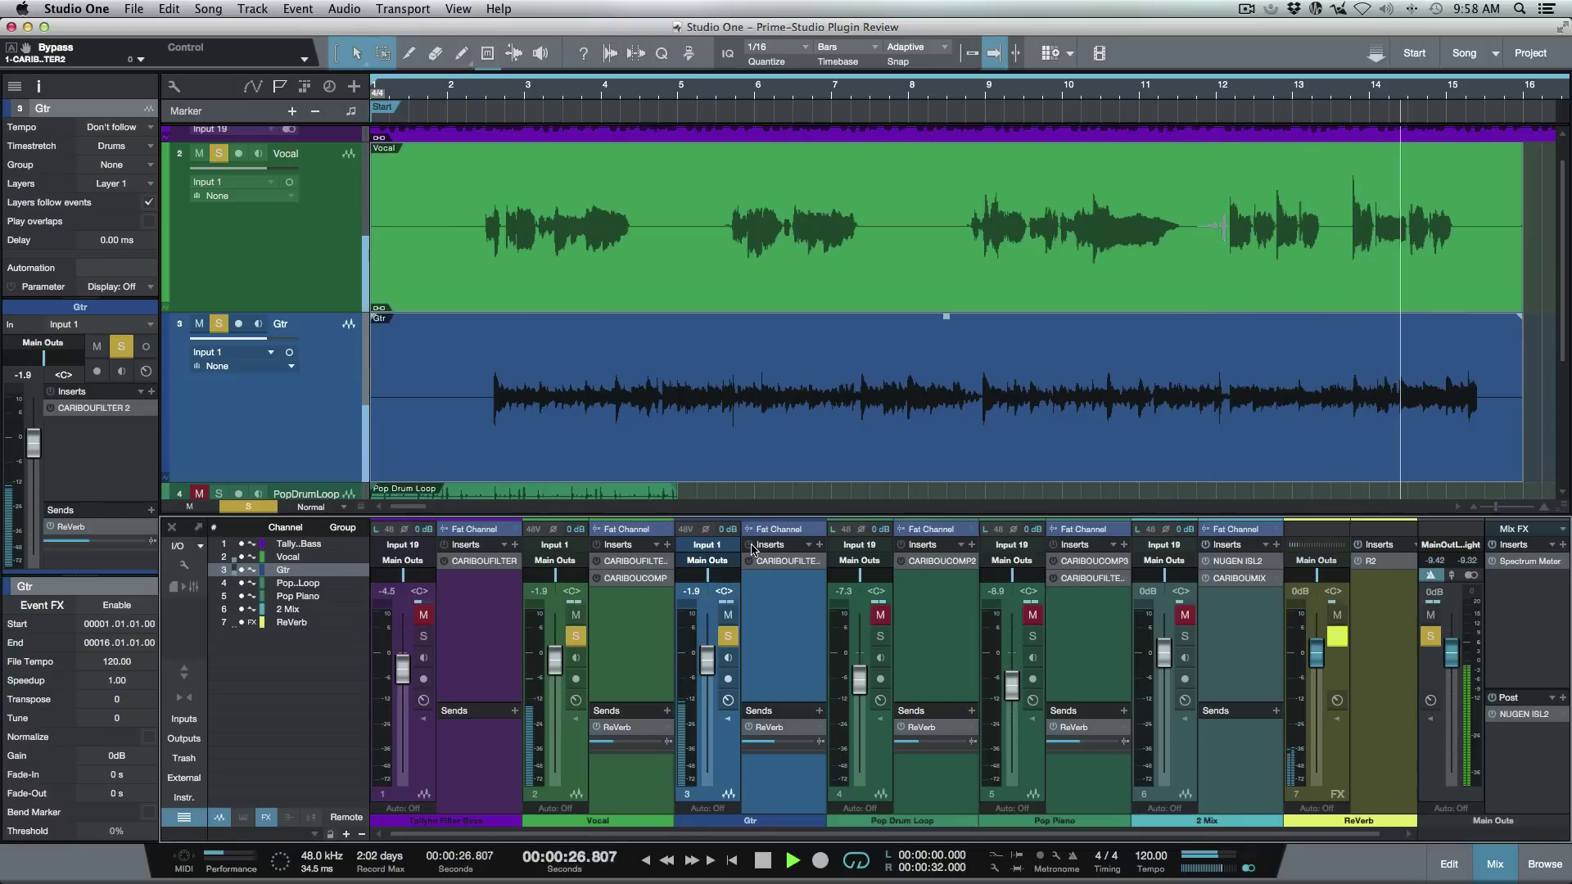
key(space)
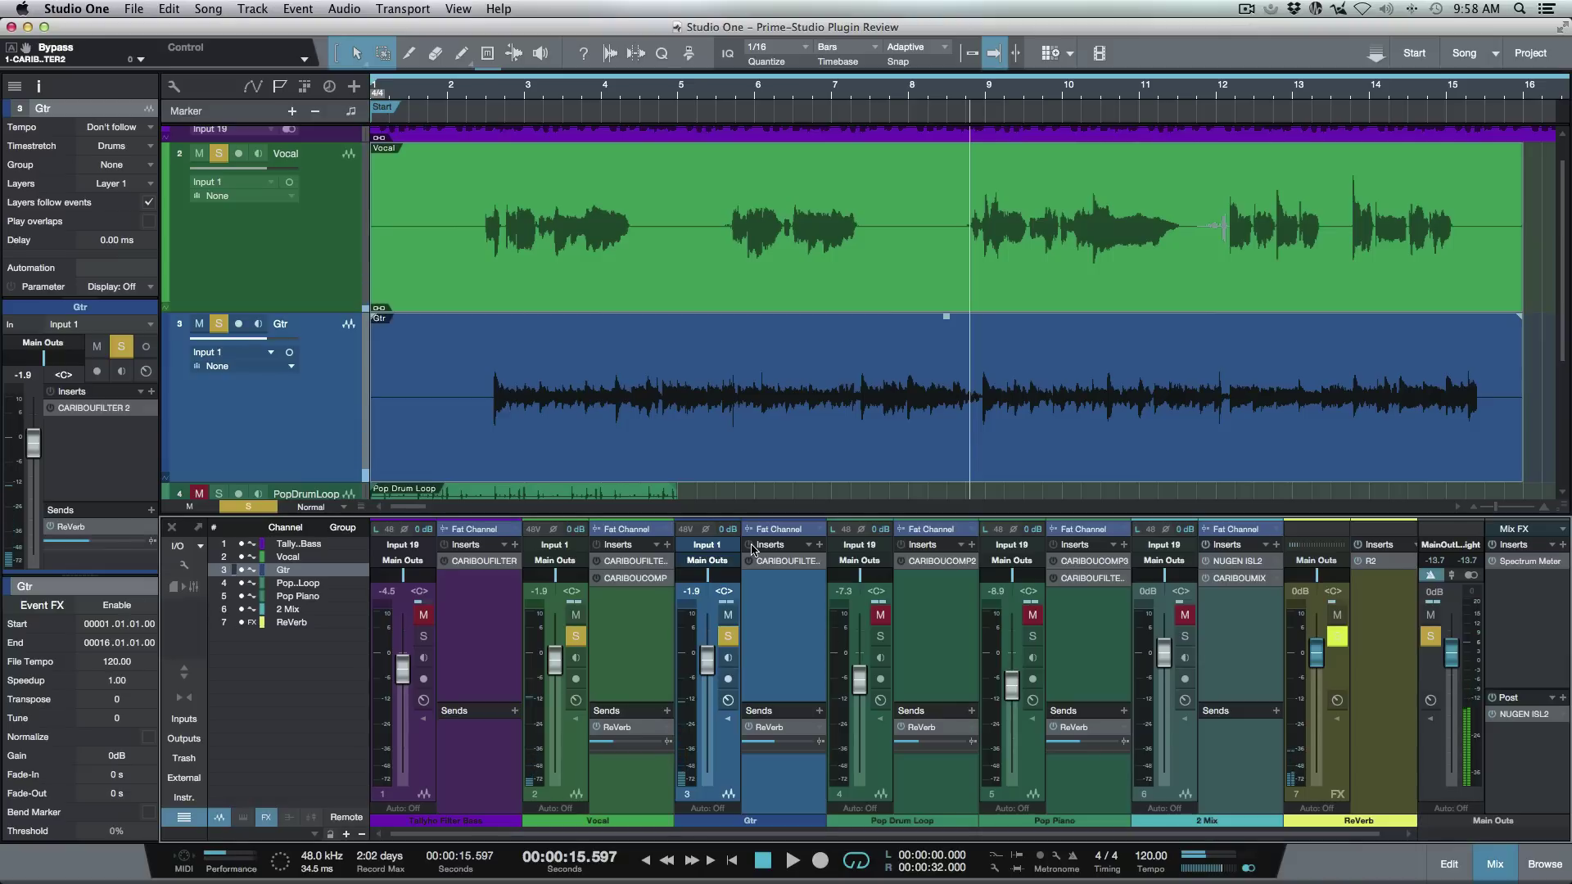
key(space)
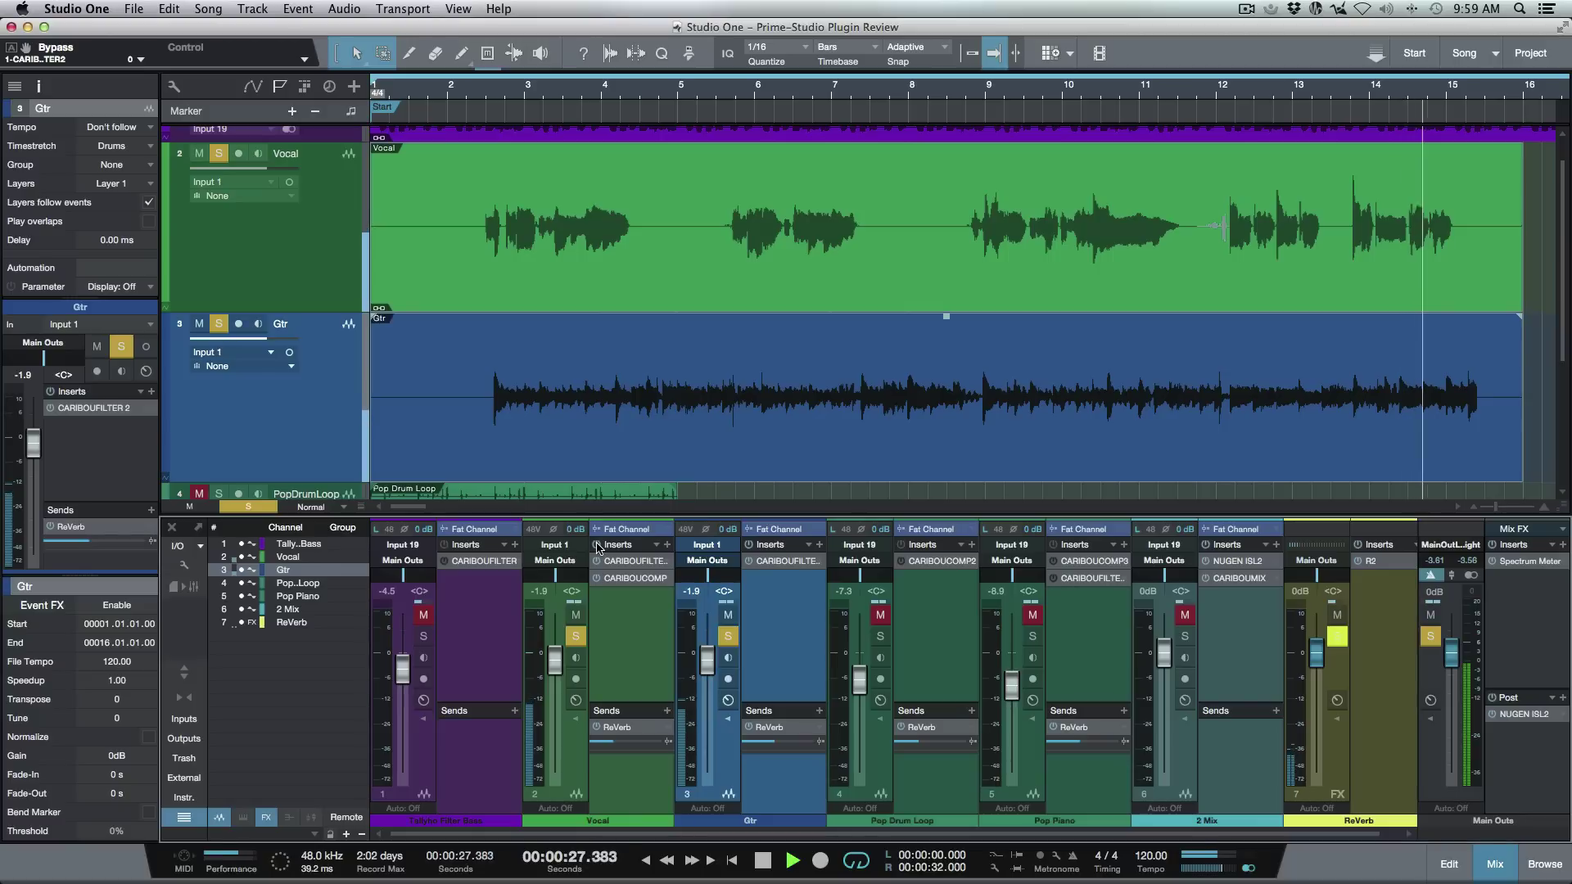
key(space)
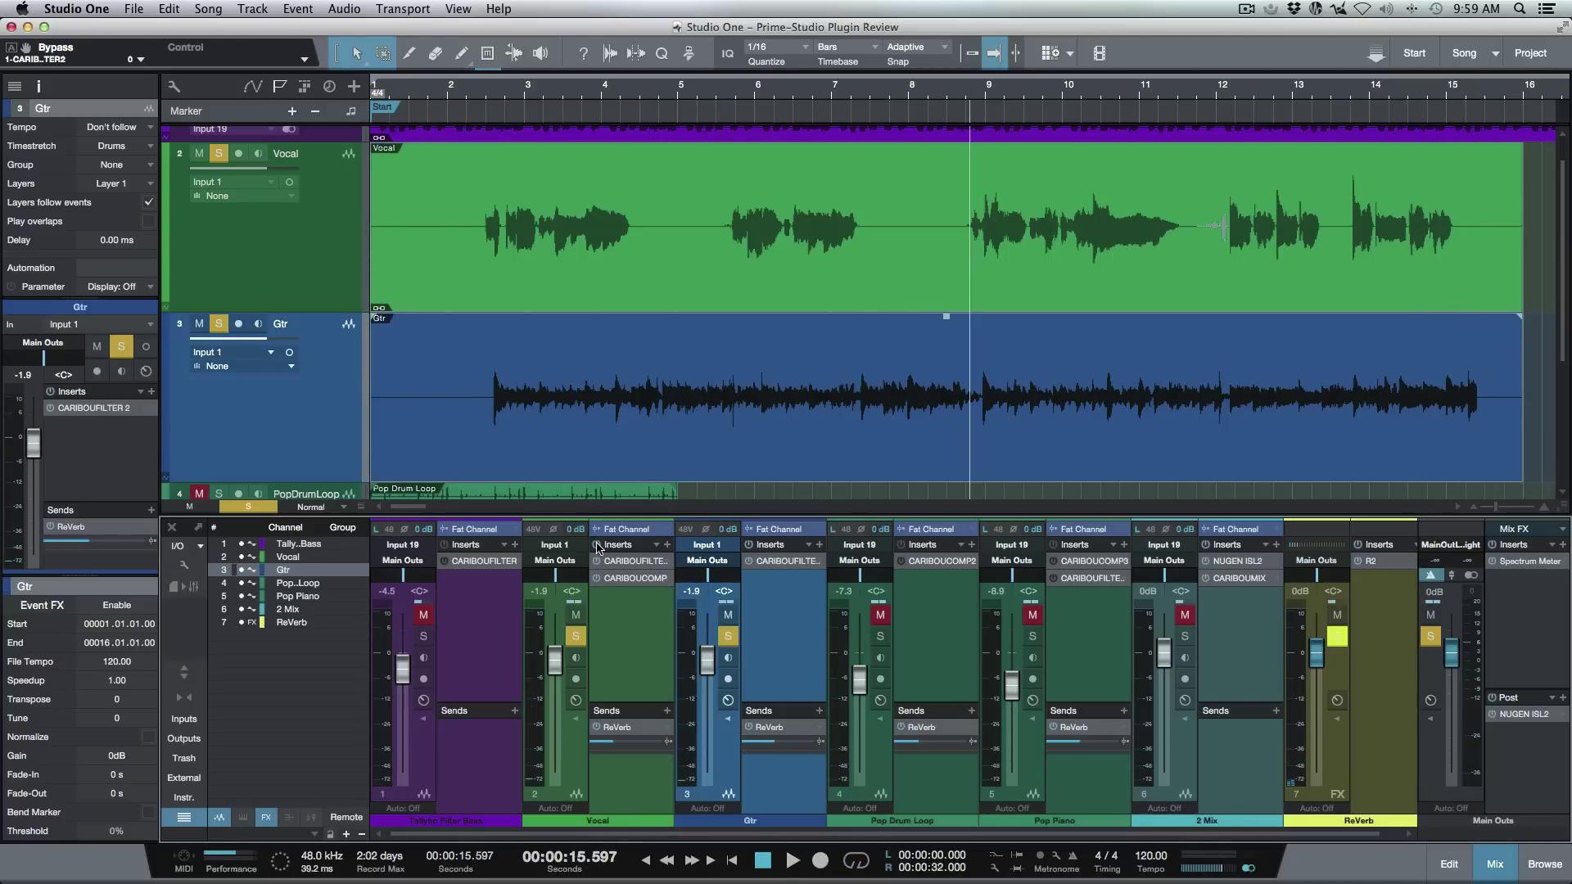
Clear the vocal and guitar solos, zoom in on the Pop Drum Loop and Pop Piano clips and solo the drum loop.
key(shift+f)
key(shift+s)
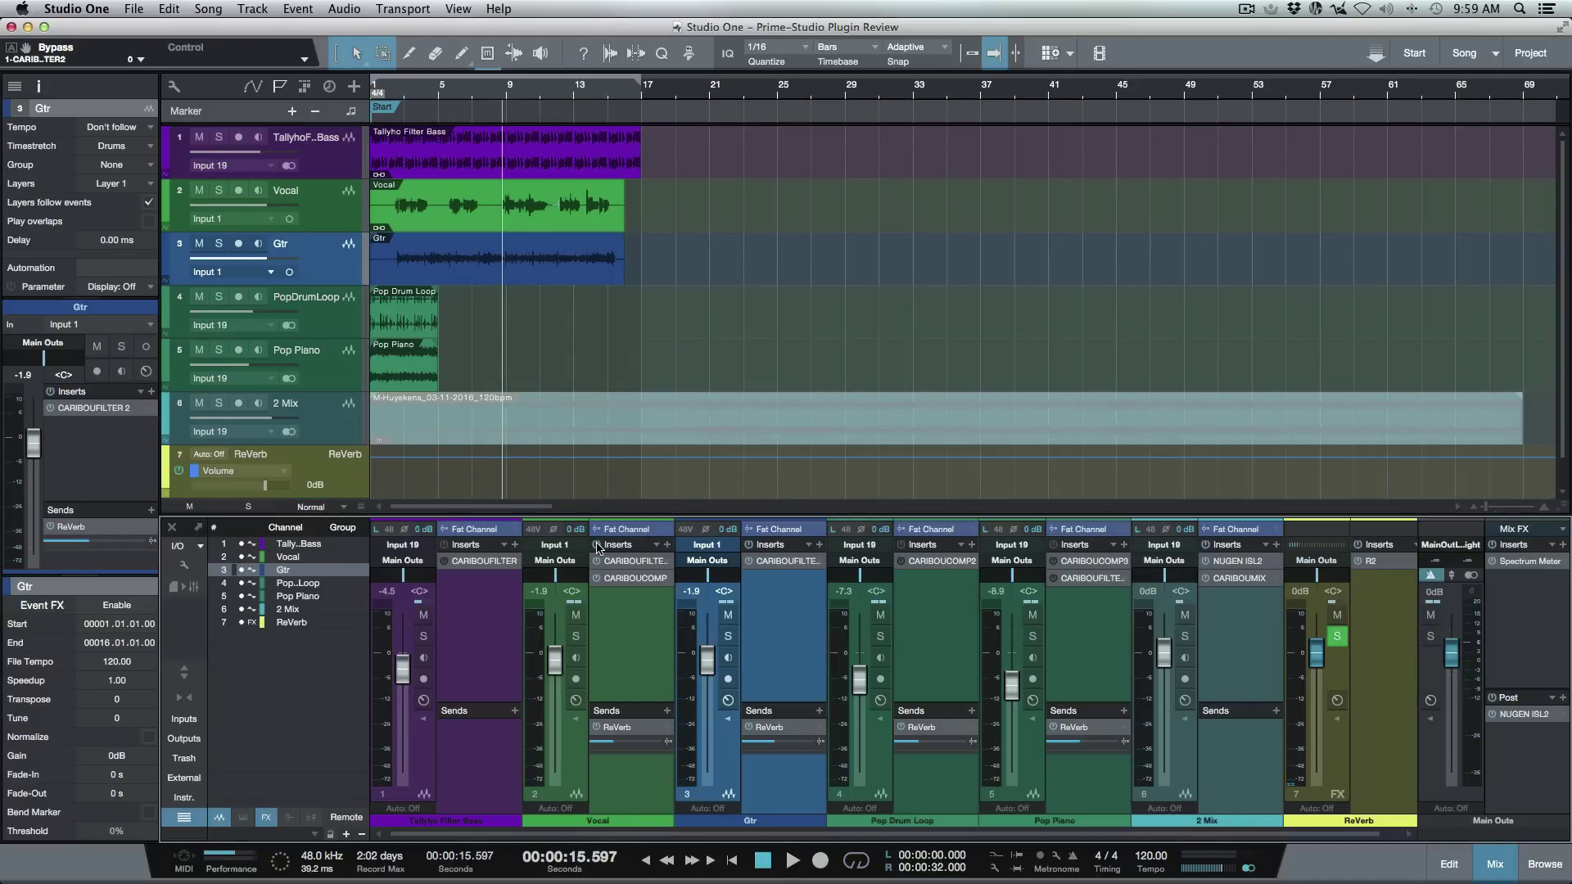
drag(456, 330, 361, 366)
key(z)
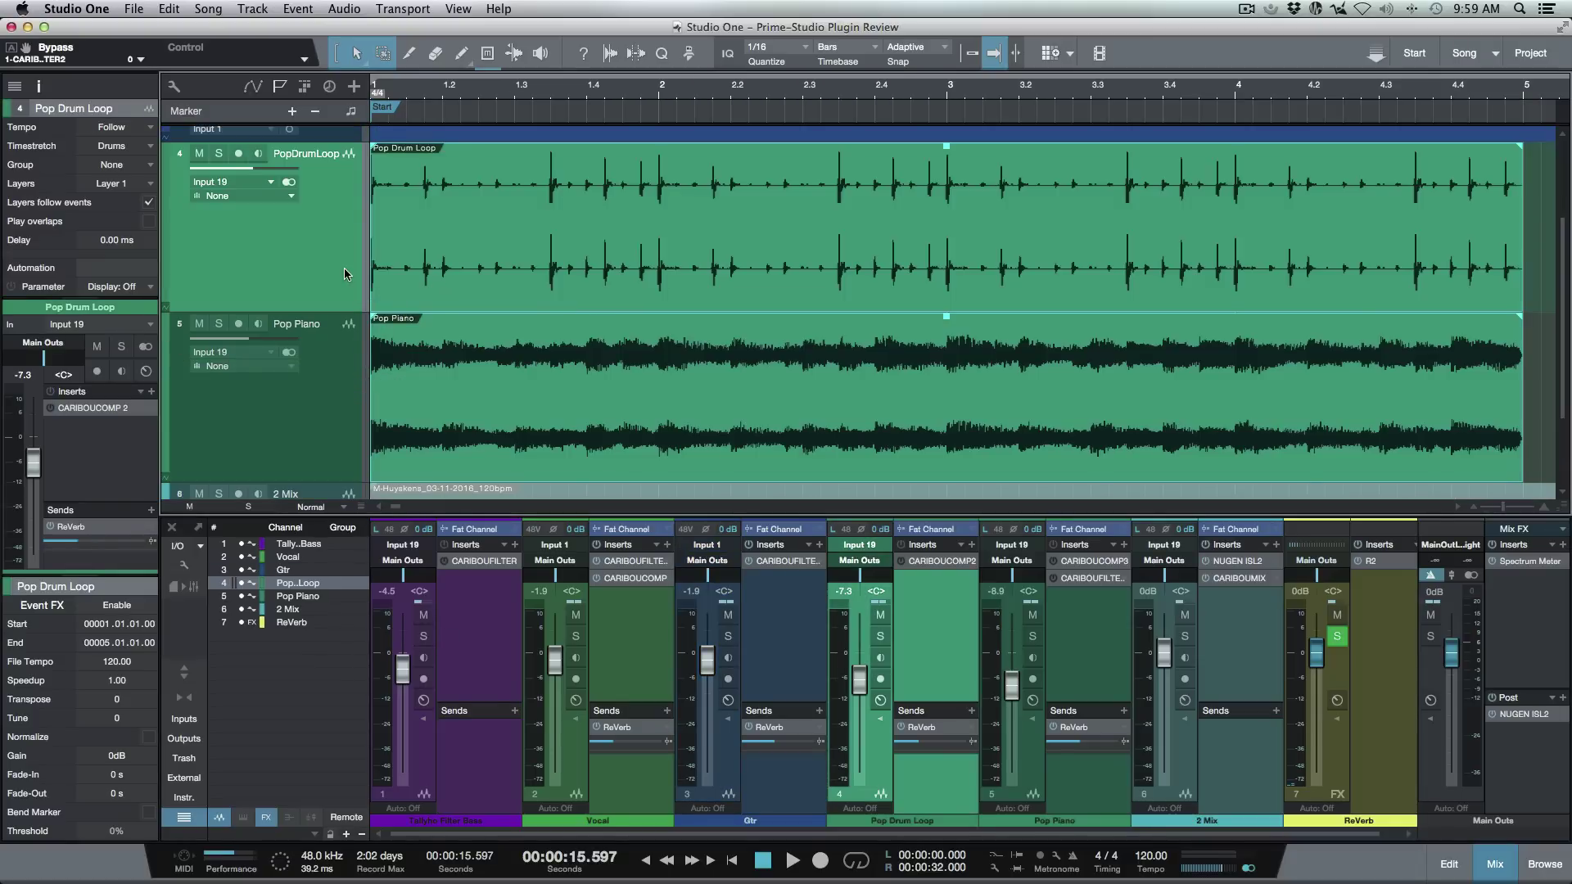
key(s)
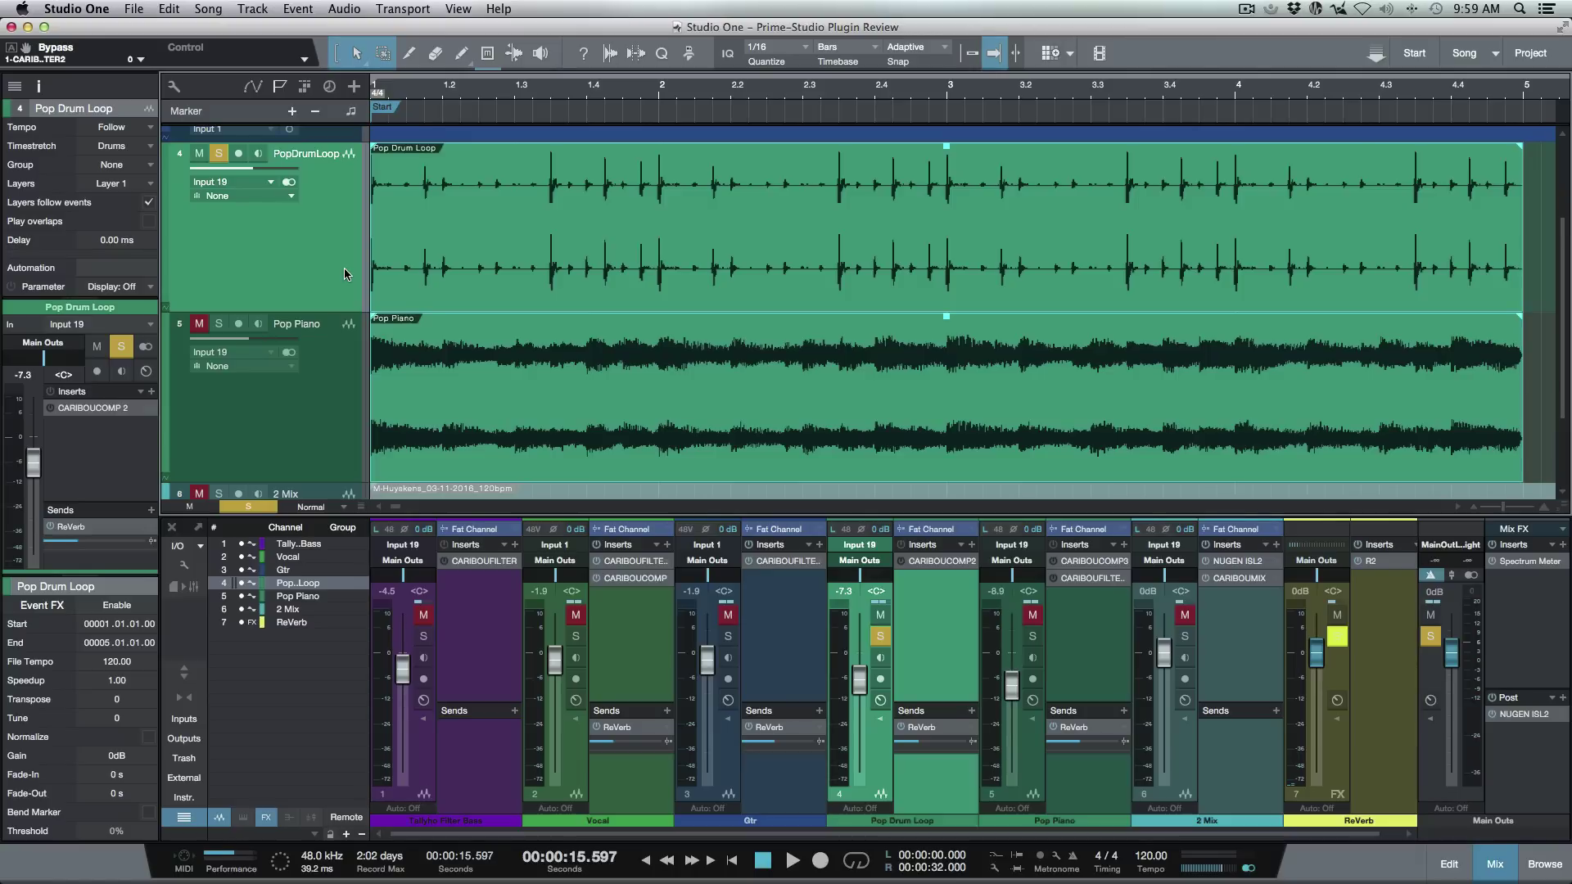
Activate the Pop Drum Loop's inserts, open its CARIBOUCOMP 2 and move the window below the drum waveform.
click(905, 552)
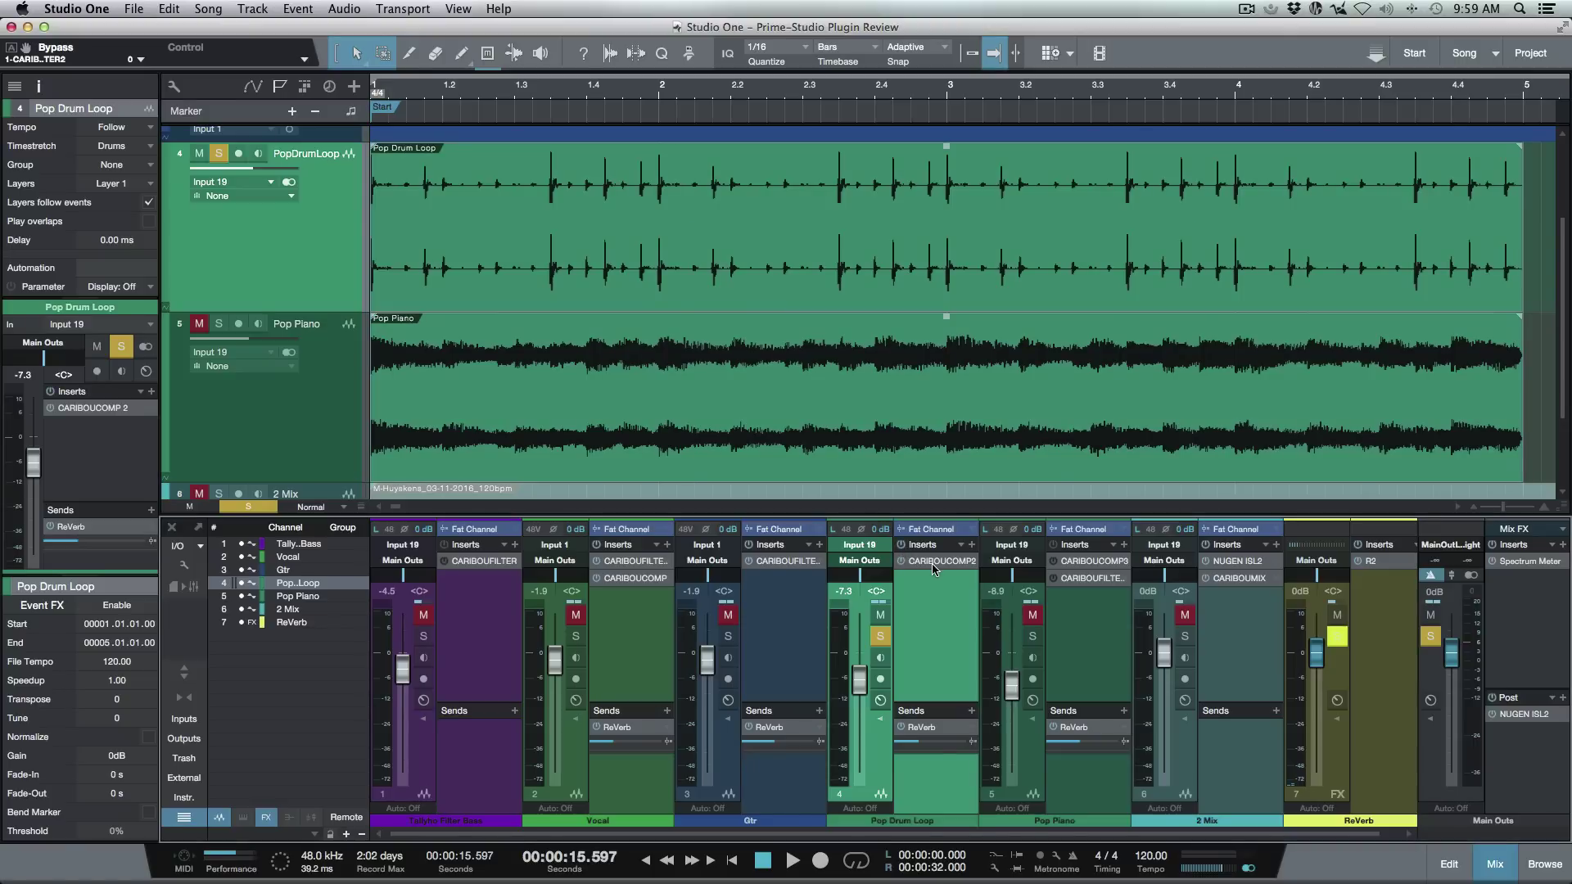
click(934, 564)
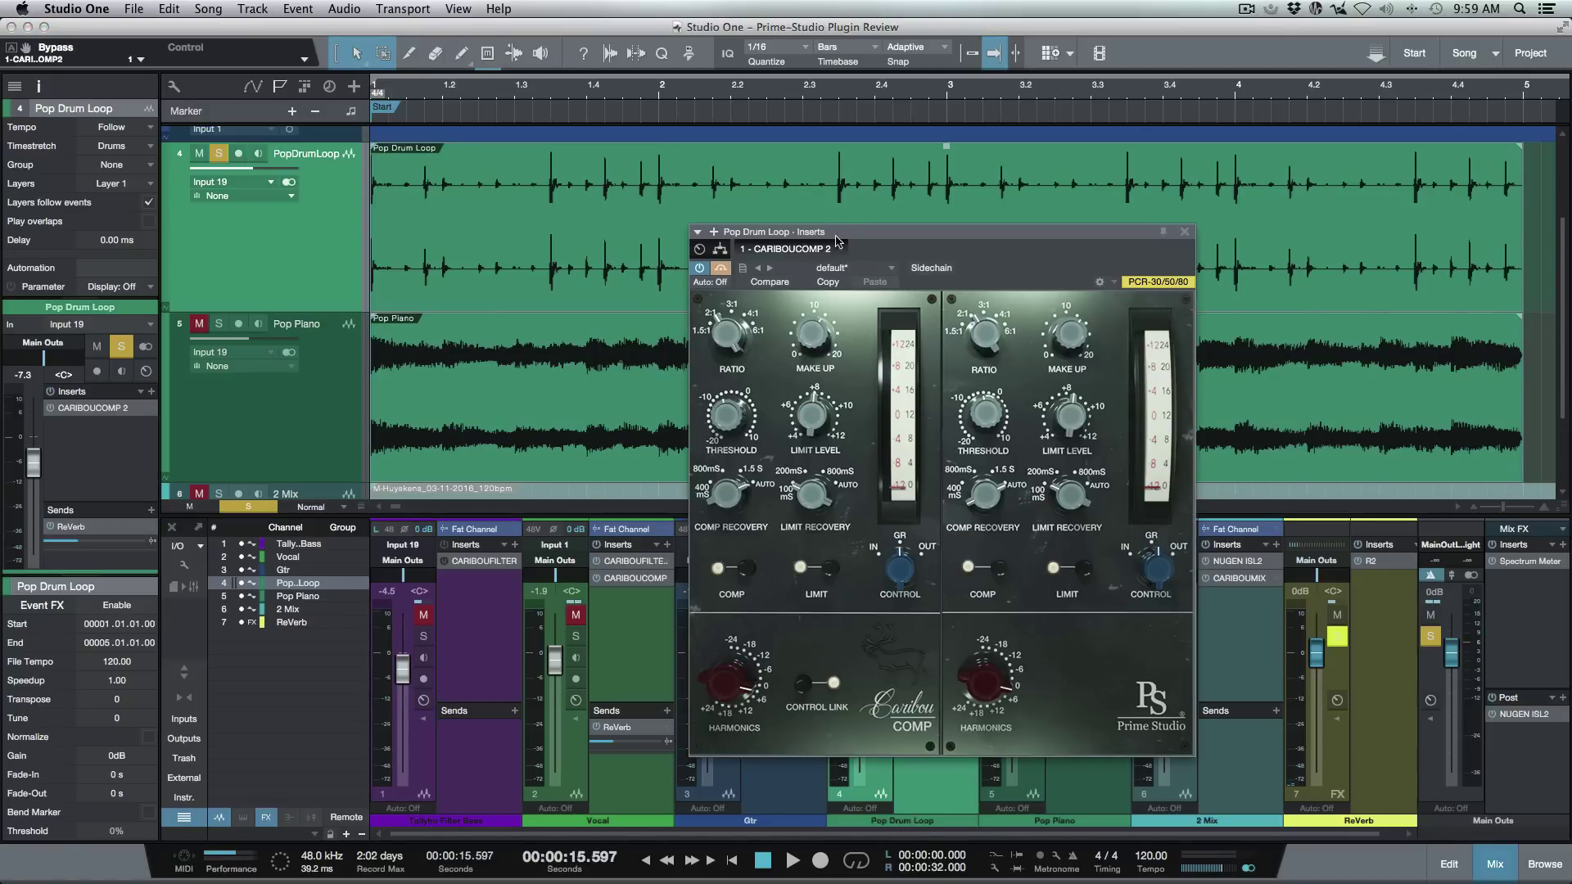
drag(837, 239, 765, 337)
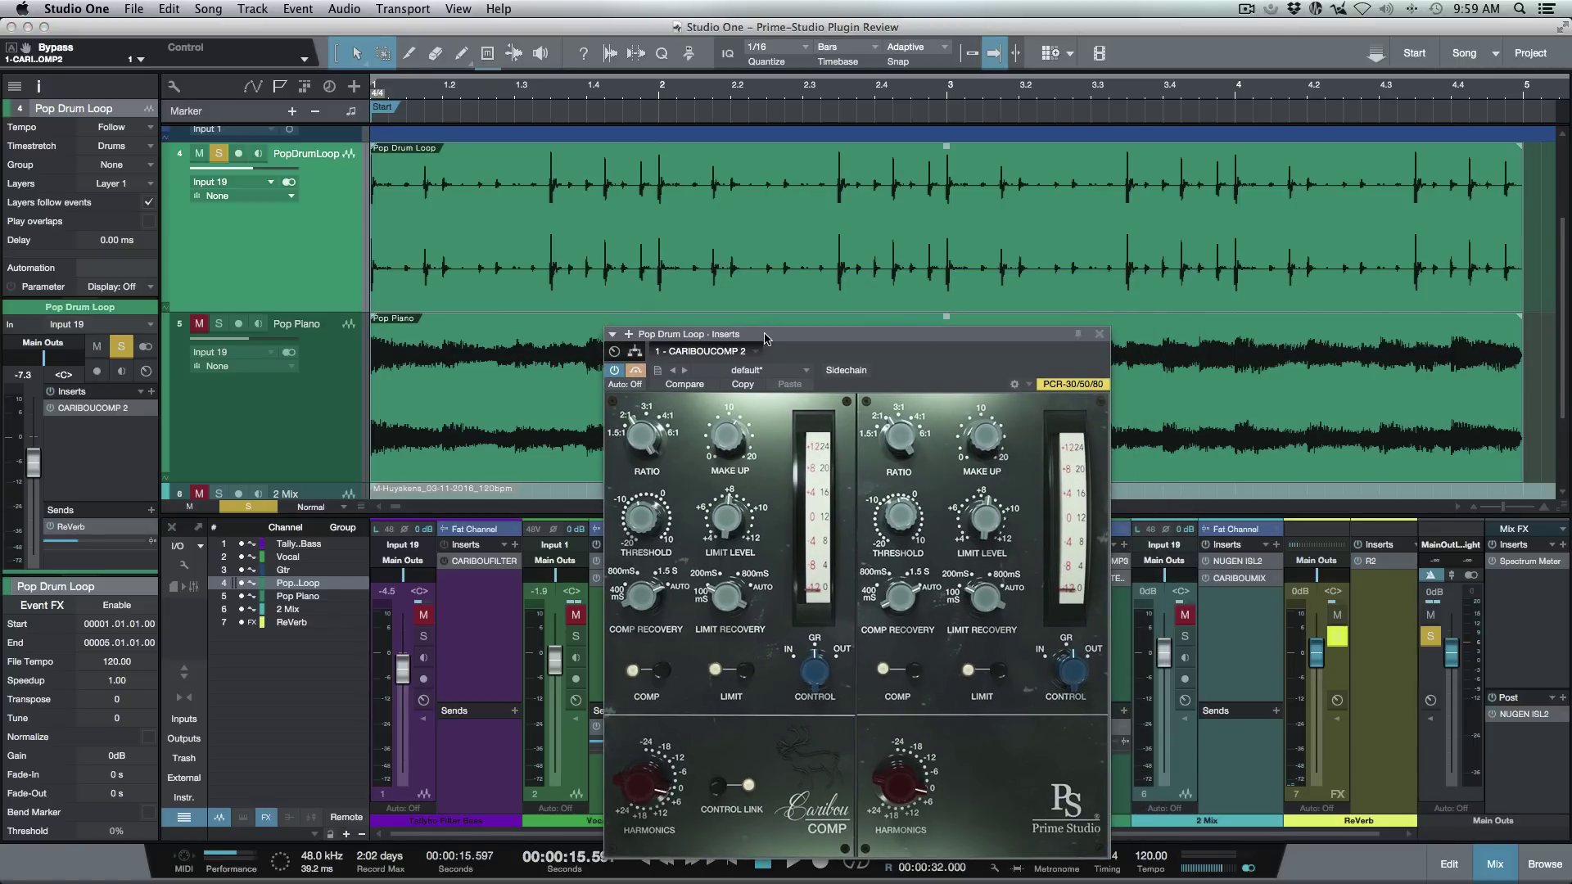
Loop the four-bar drum part and compare it with CARIBOUCOMP 2 bypassed and active, and stop playback.
key(slash)
key(space)
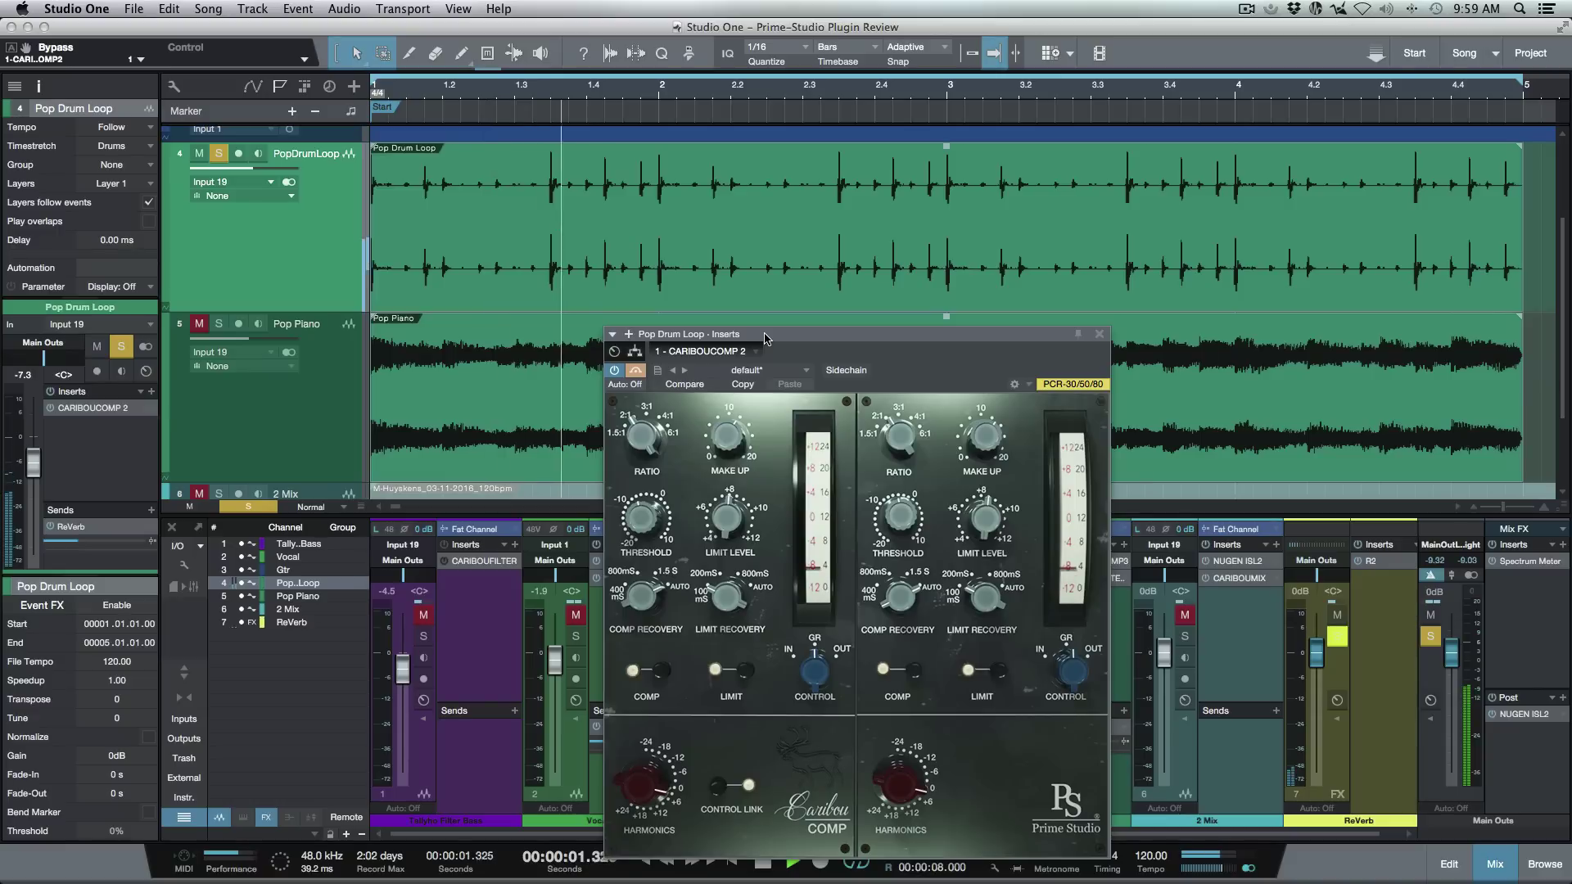
click(637, 372)
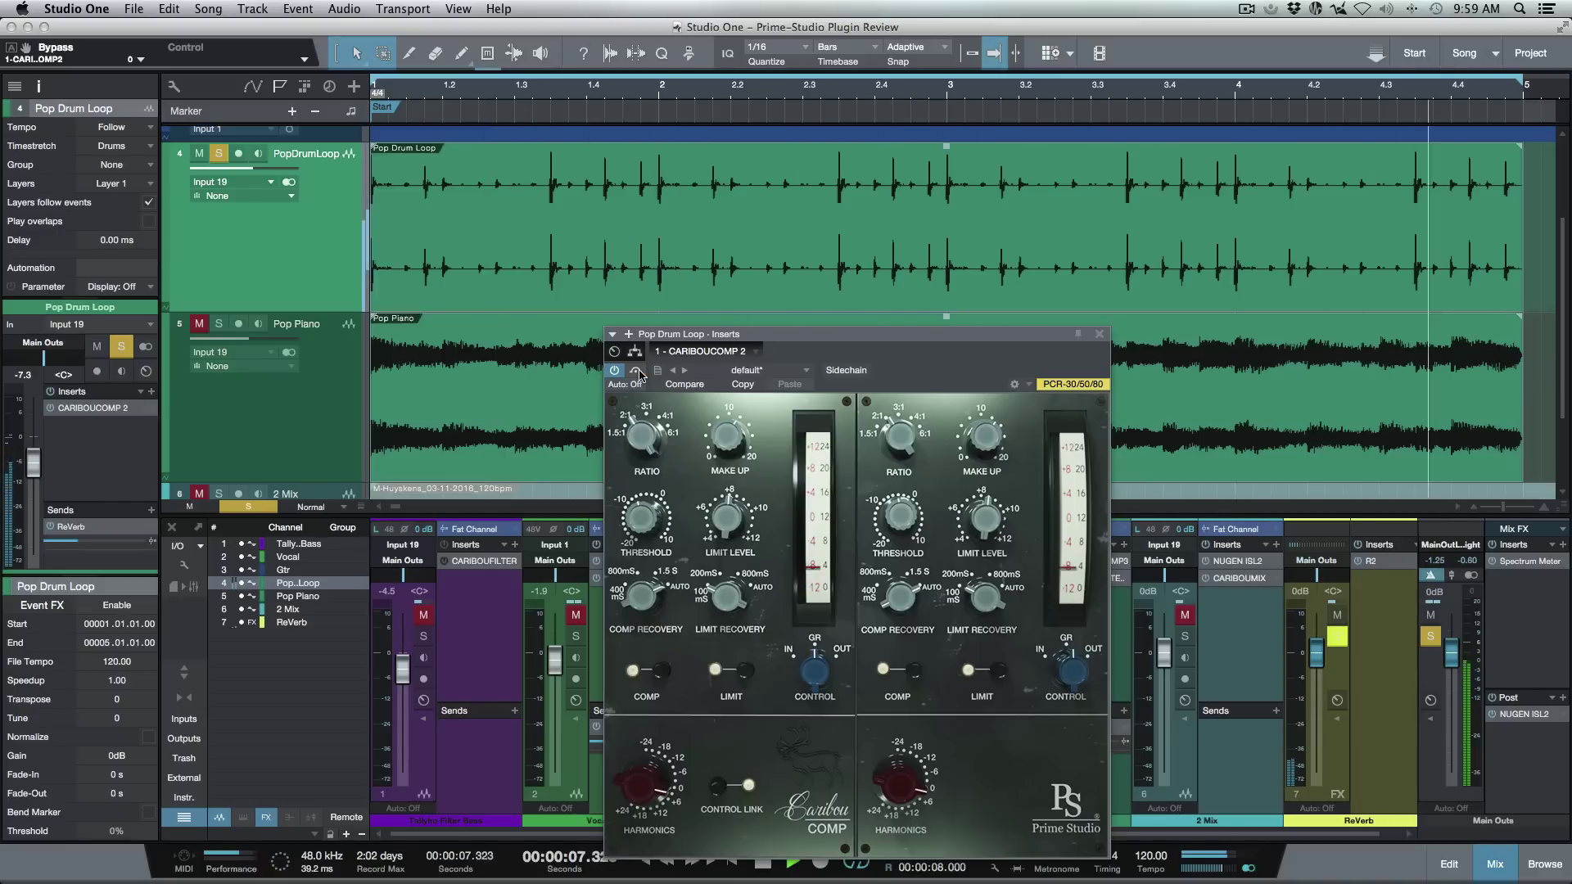
click(917, 793)
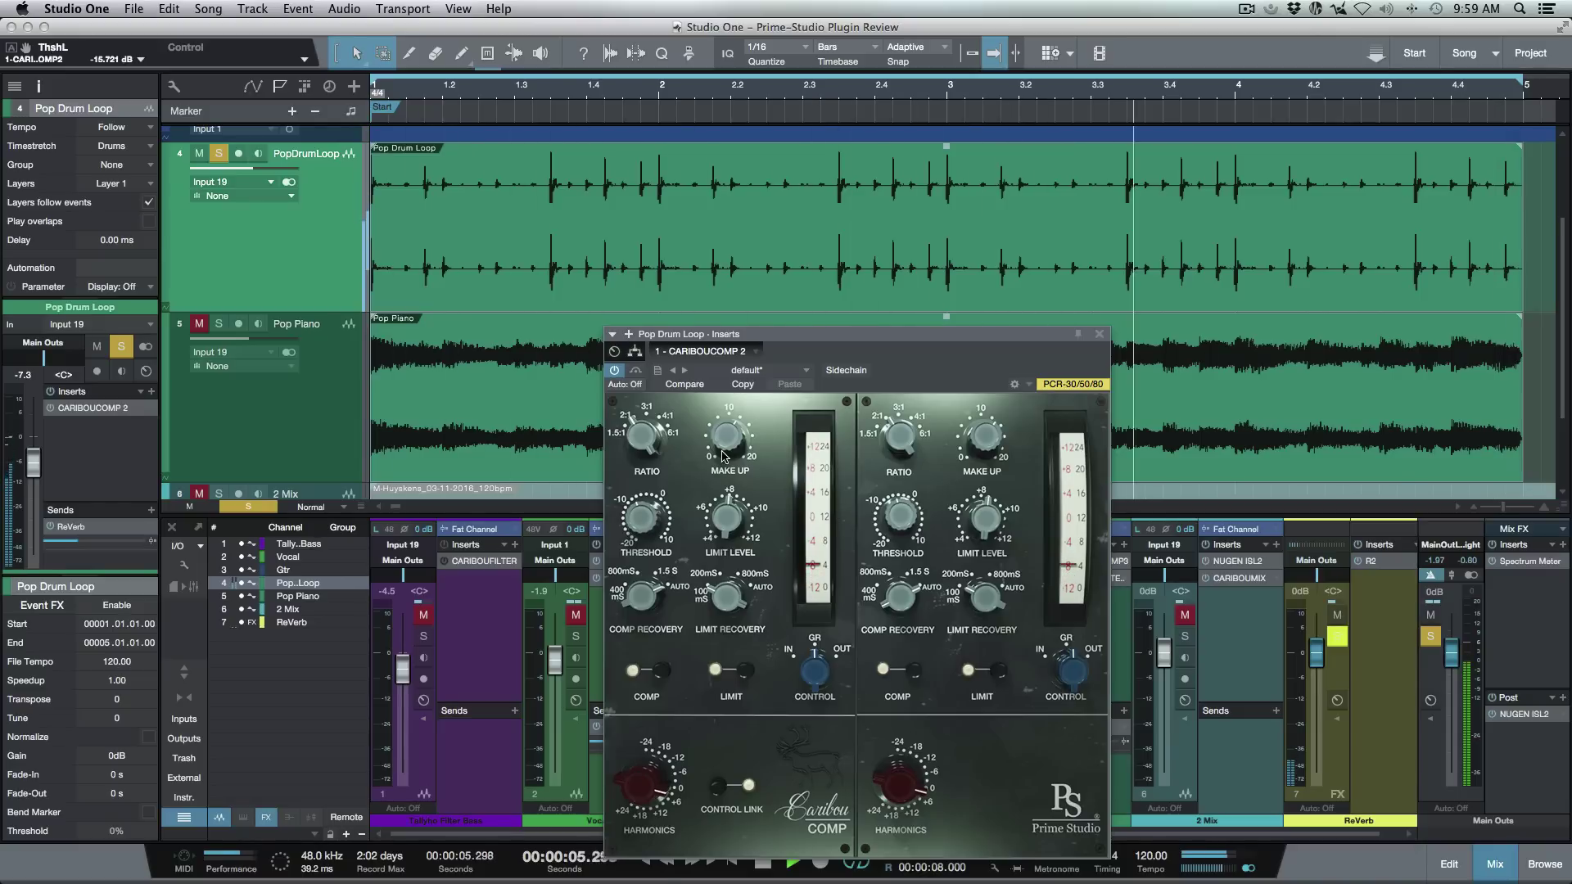
click(635, 372)
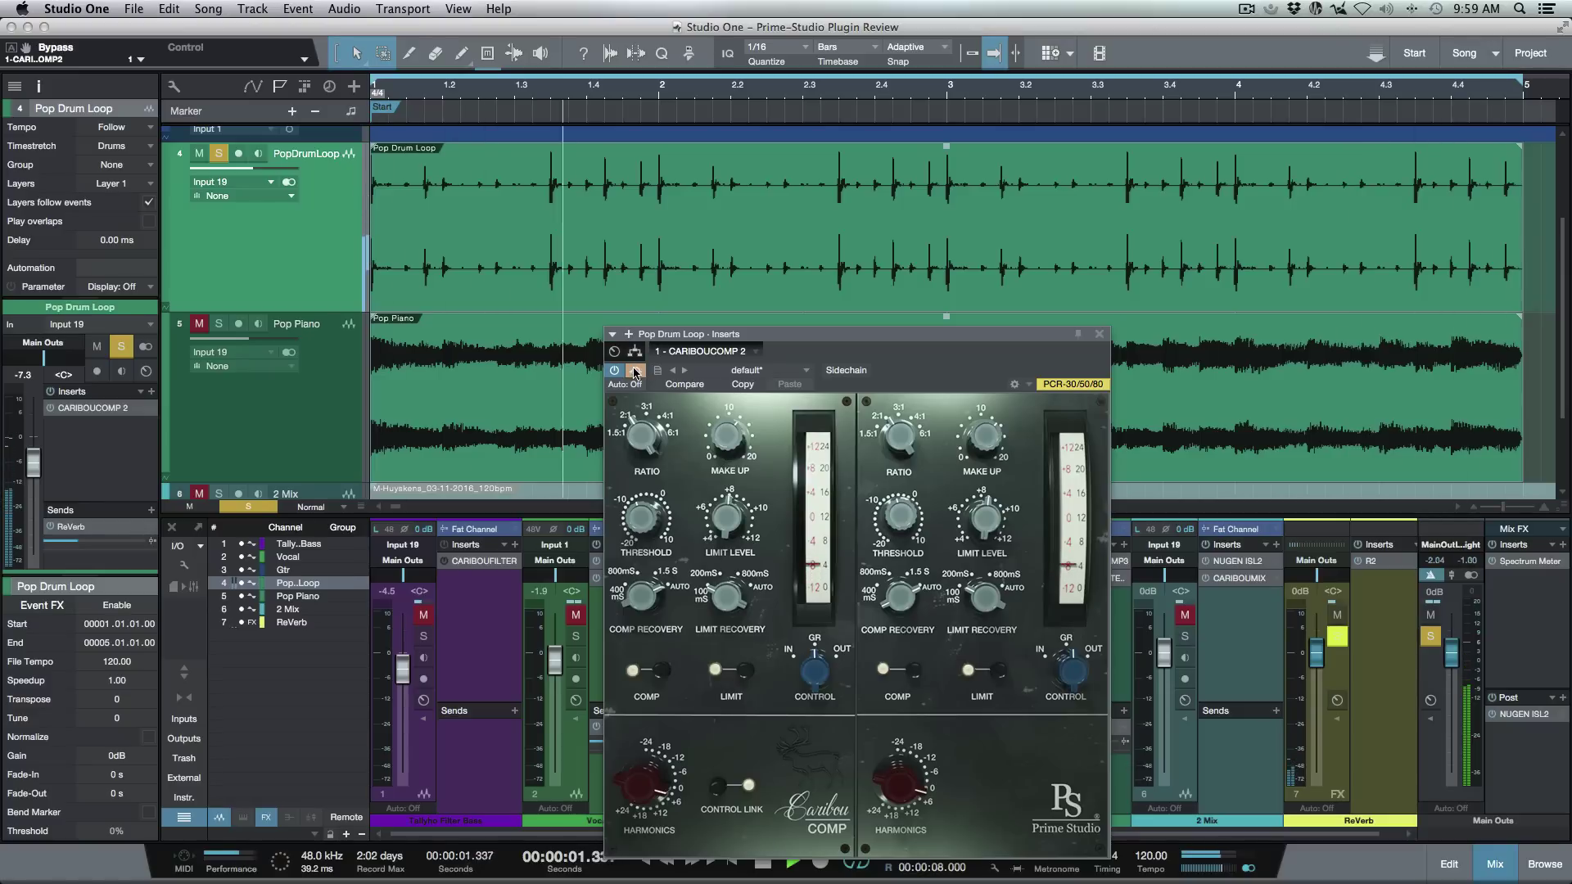
click(636, 371)
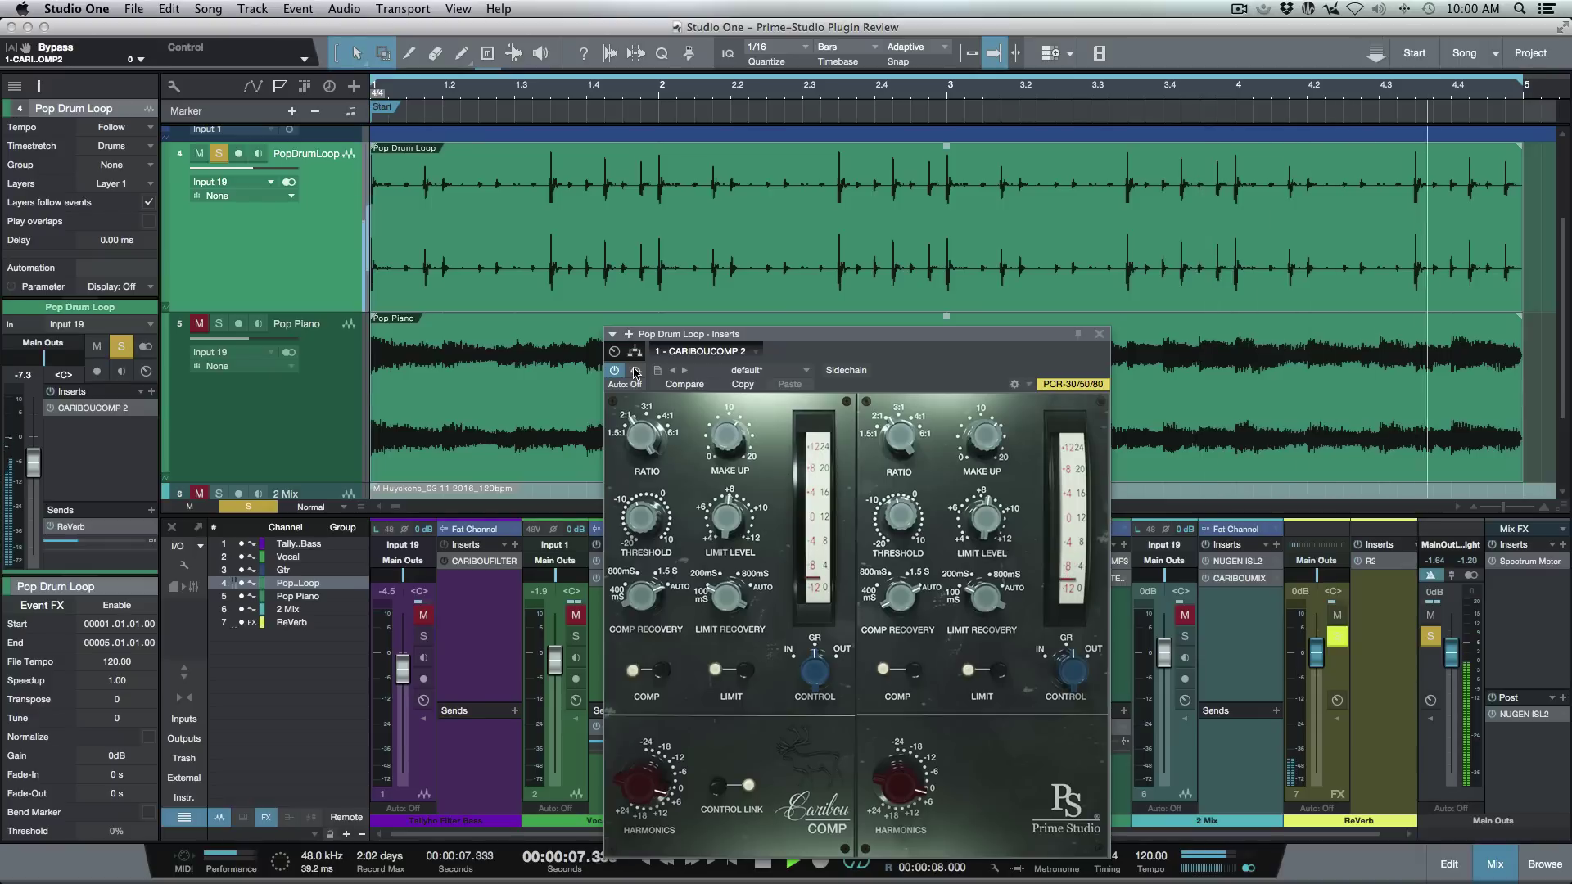
key(space)
Solo the Pop Piano track in place of the drum loop and view its CARIBOUFILTER 3 and CARIBOUCOMP 3 inserts.
click(273, 421)
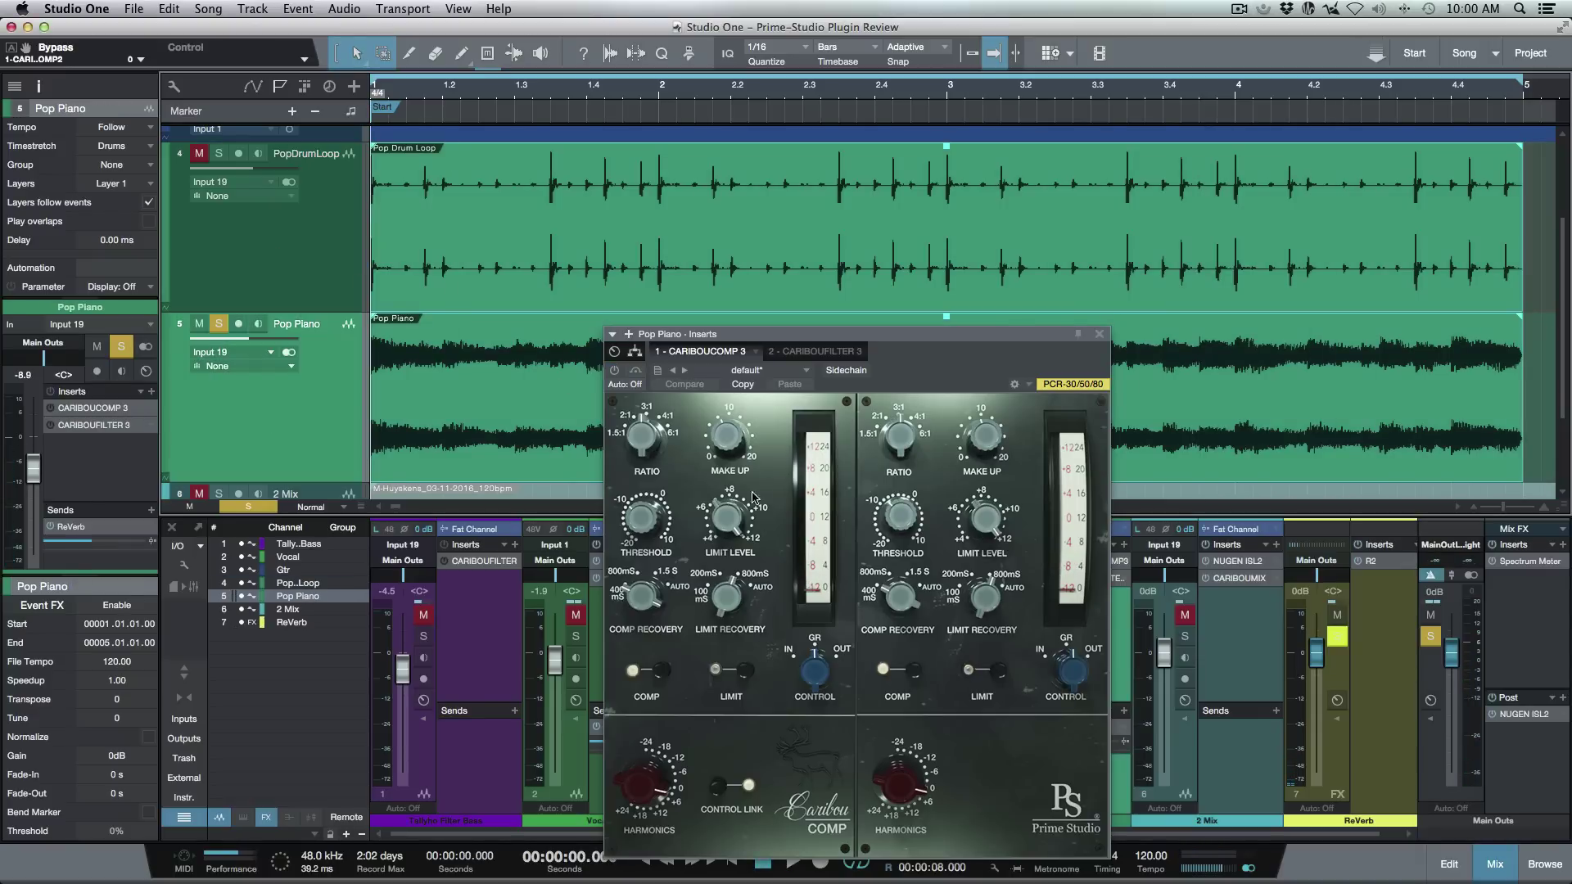
click(820, 352)
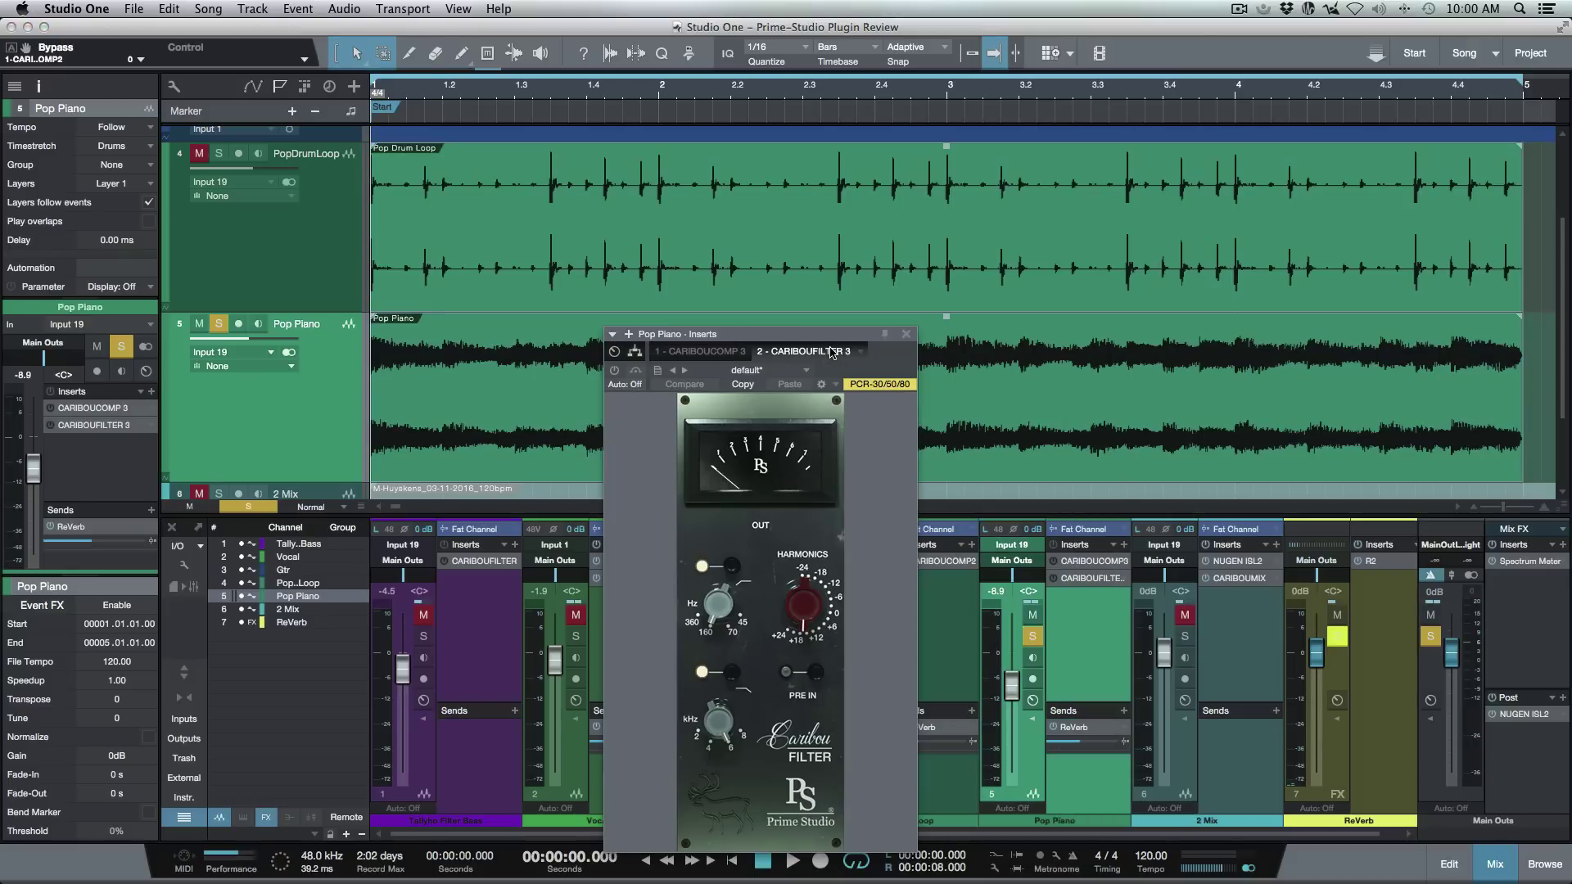
click(724, 352)
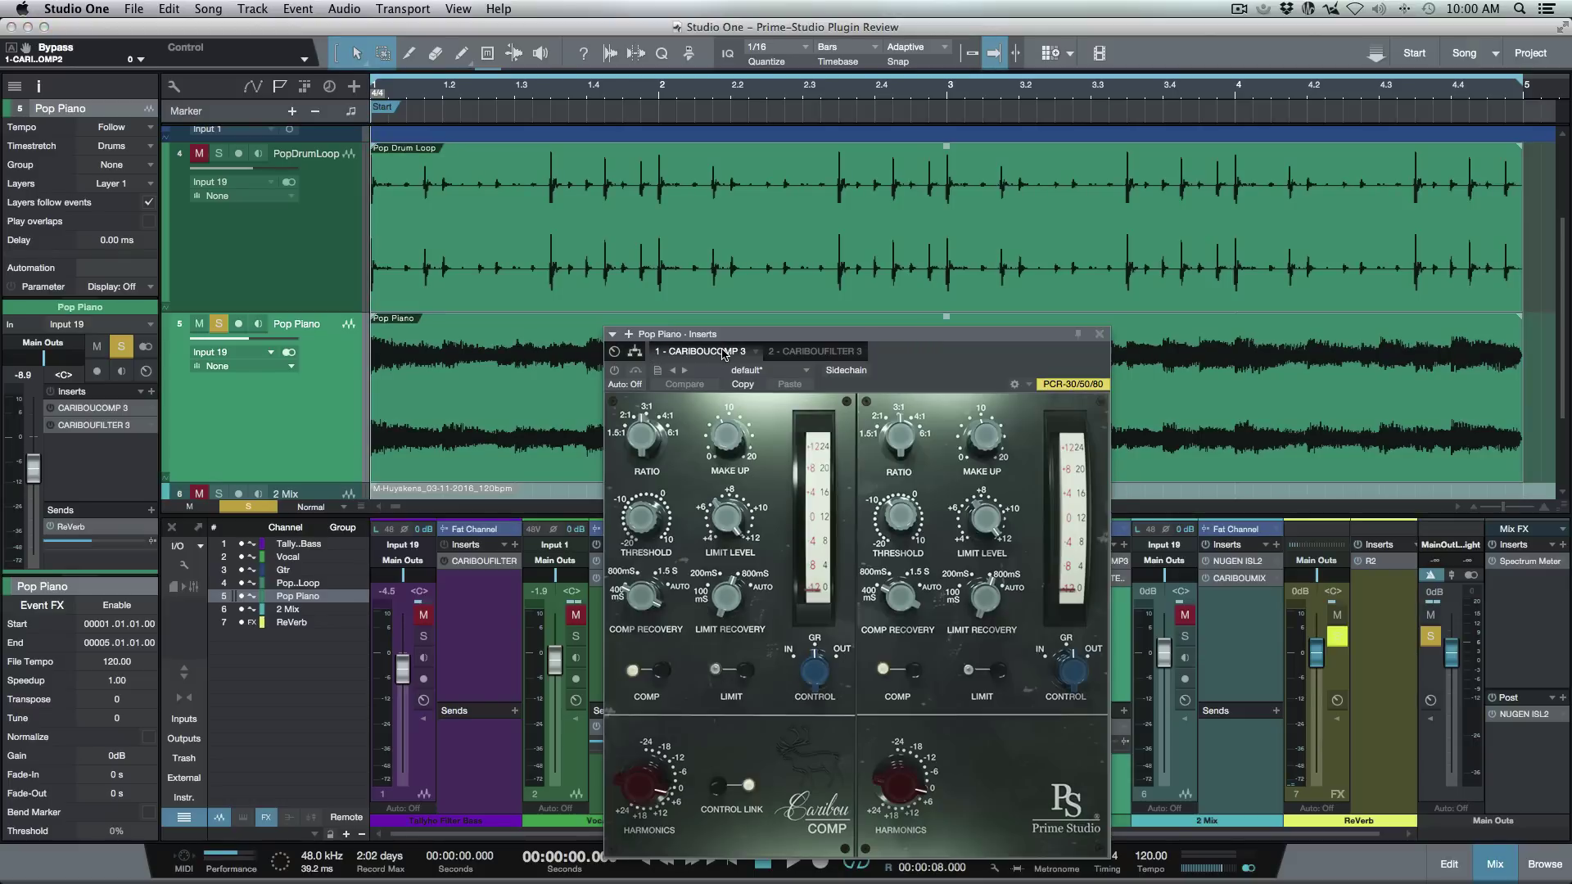
Activate the piano's inserts and place its pinned CARIBOUCOMP 3 and CARIBOUFILTER 3 windows side by side.
drag(1033, 340, 848, 340)
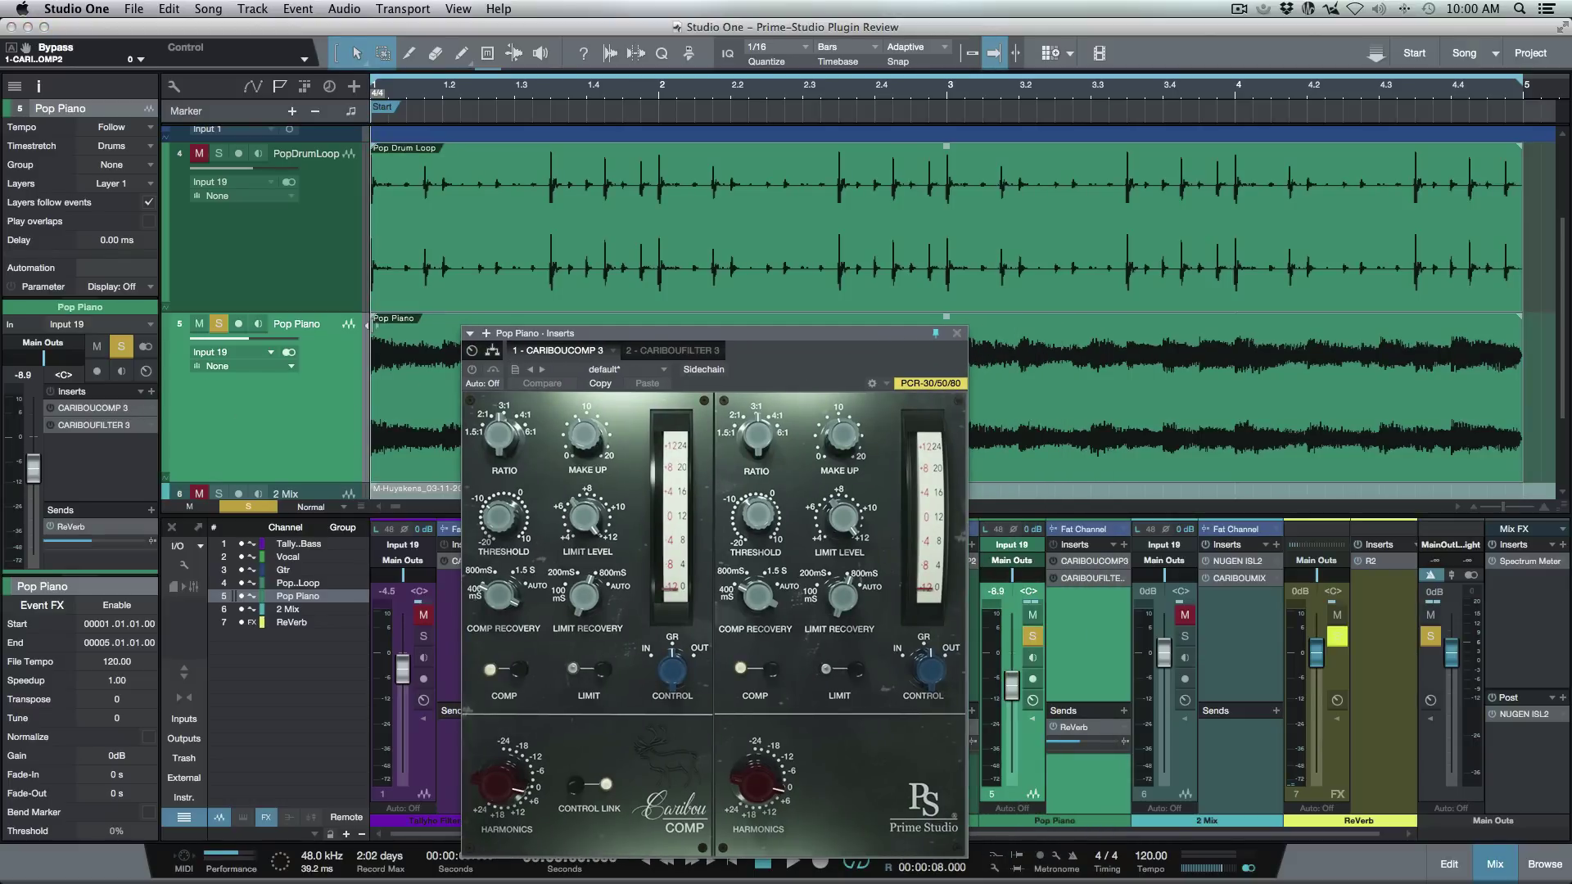
click(49, 396)
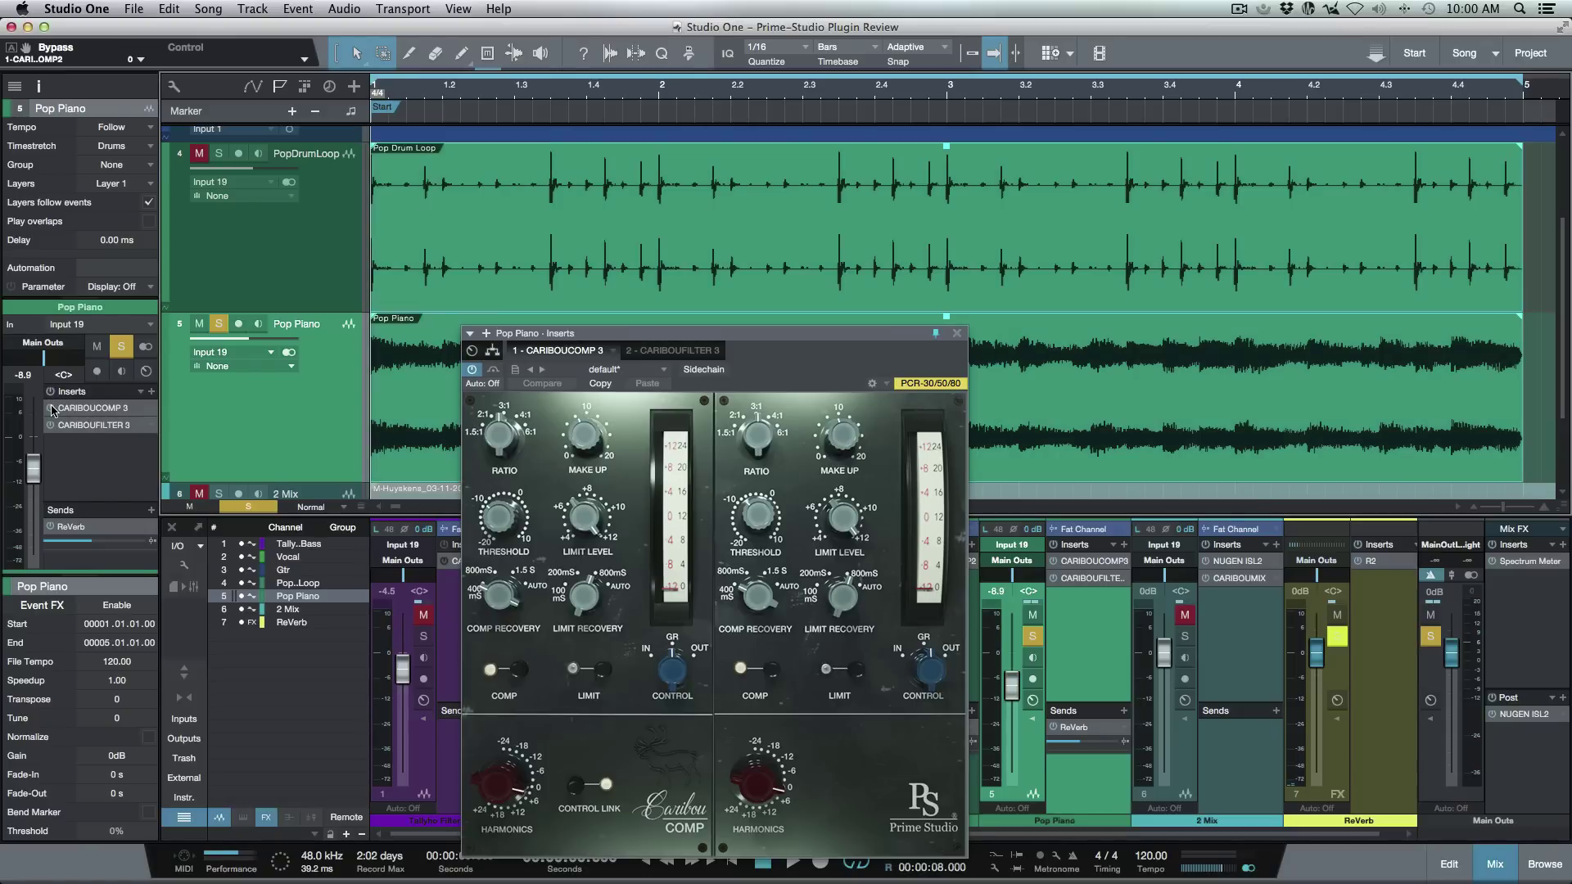
double_click(94, 425)
drag(813, 340, 1211, 336)
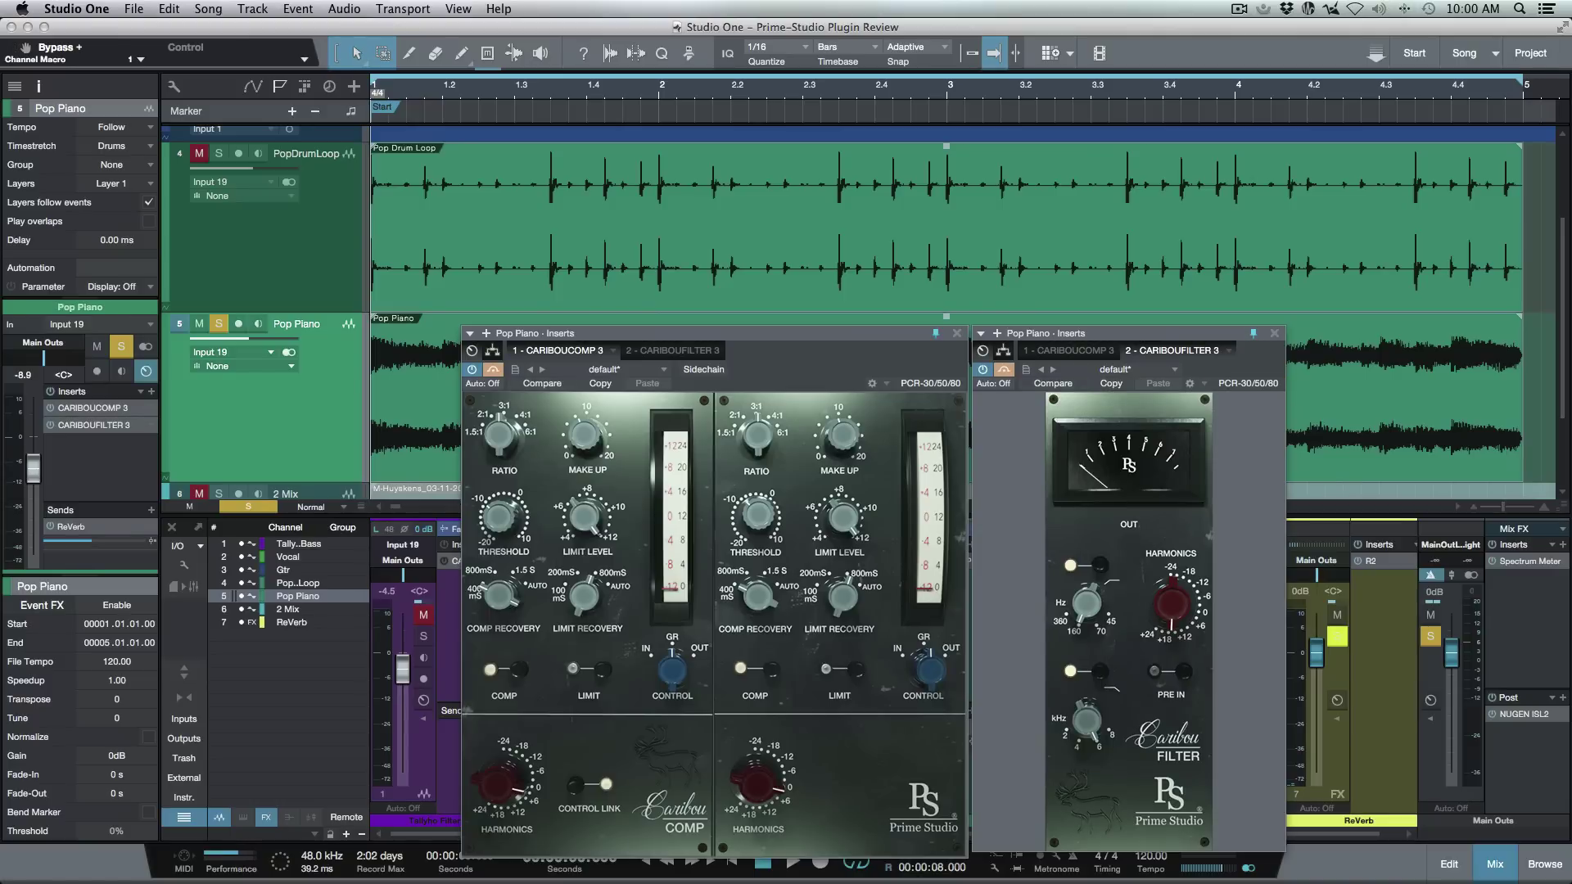
Play the piano with both Caribou plug-ins bypassed and active, solo the Pop Drum Loop with it and stop playback.
key(space)
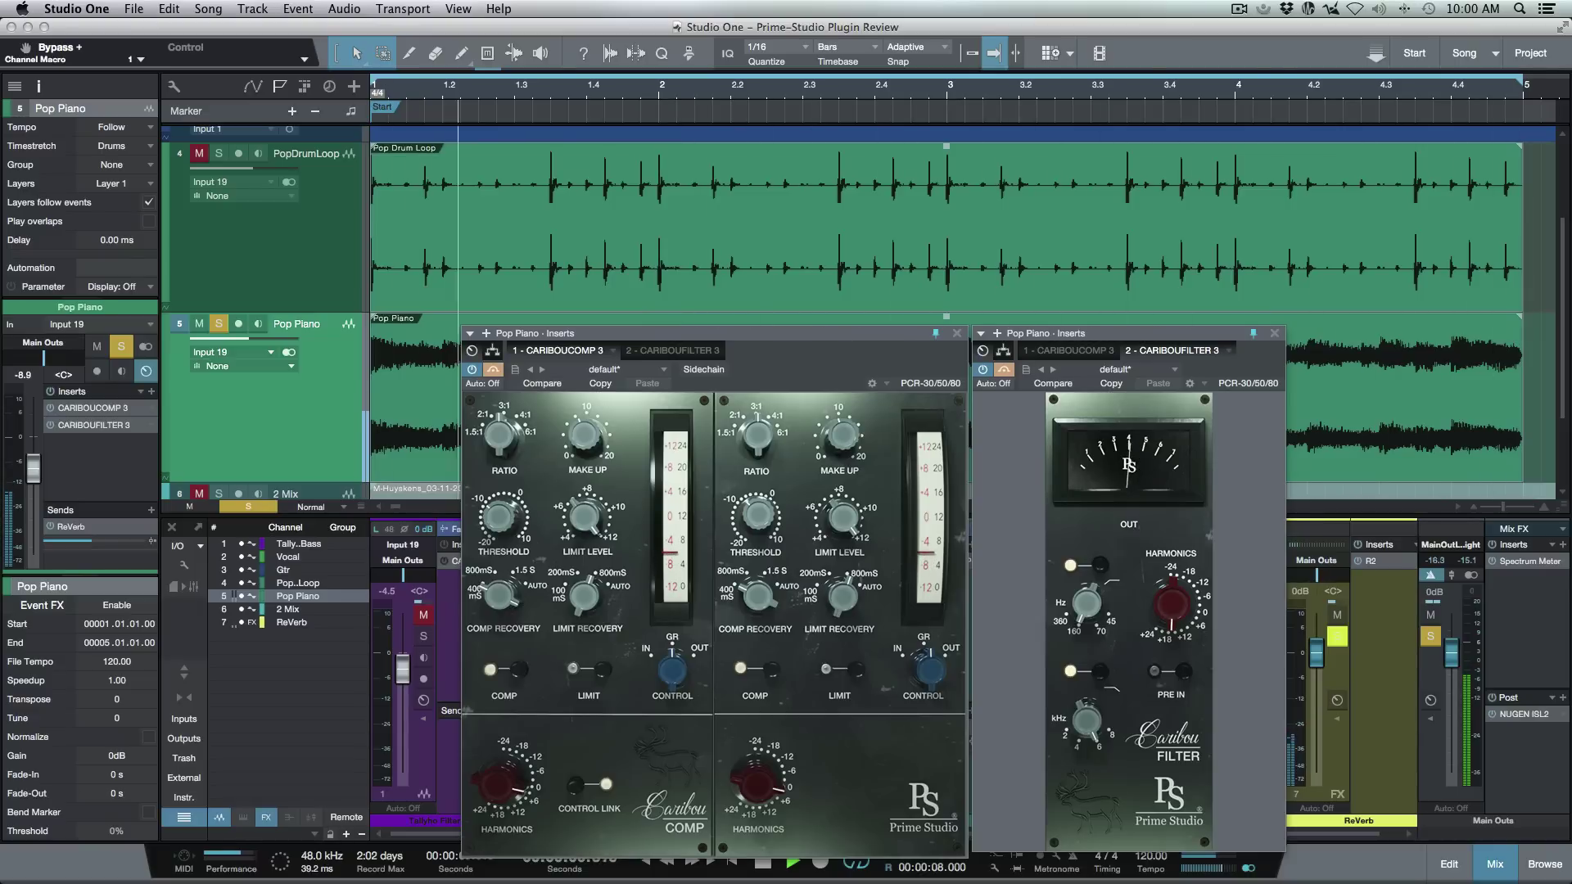
click(199, 153)
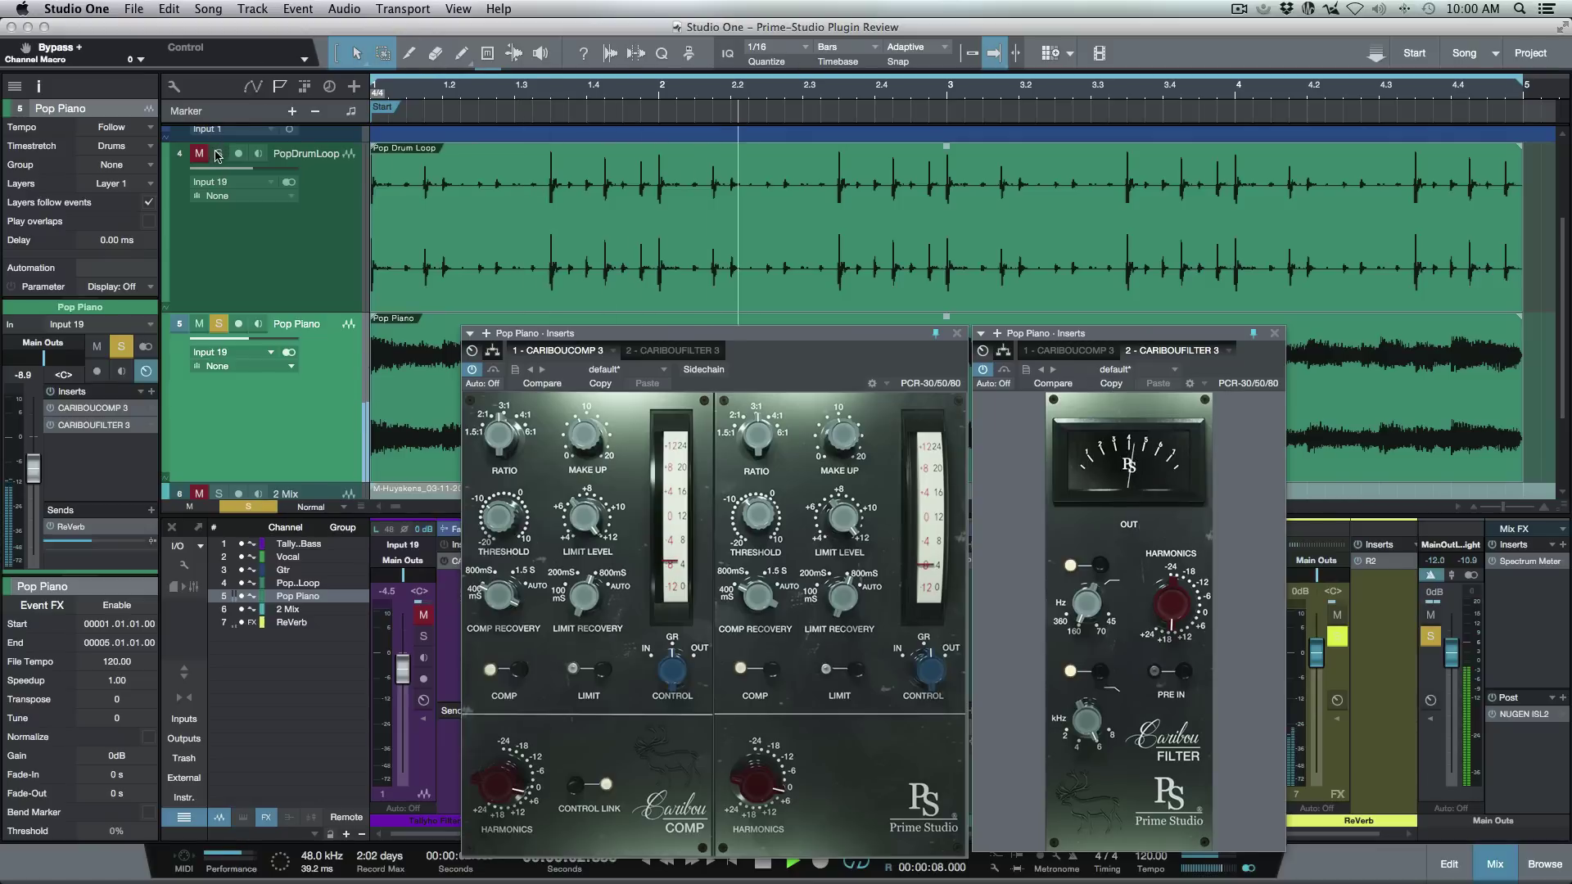
click(218, 153)
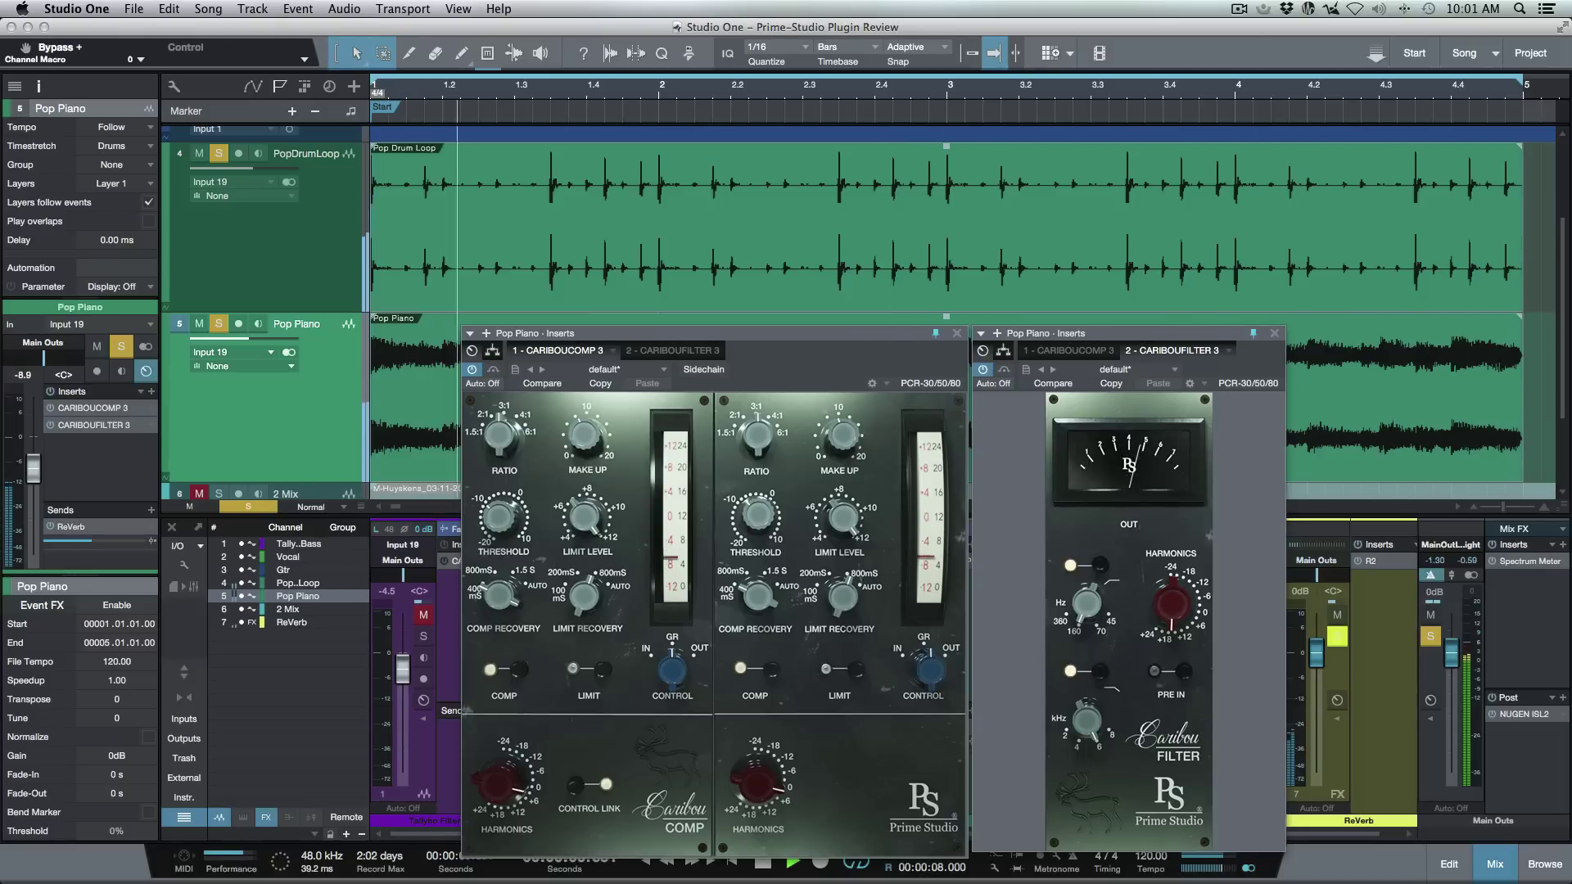
key(space)
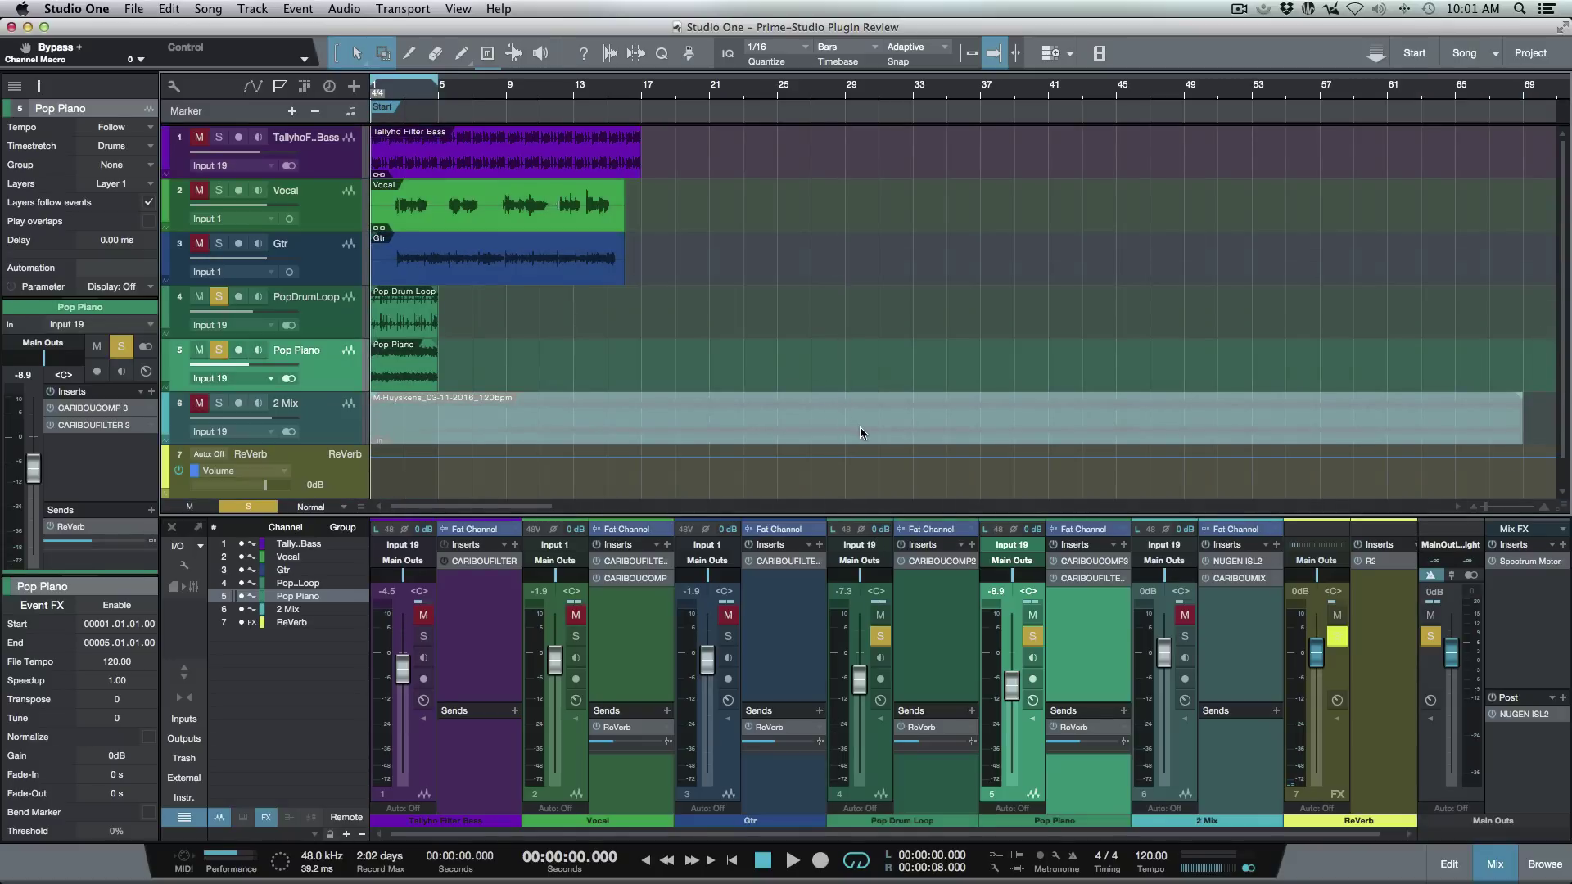
Place the playback cursor at bar 21 and solo the 2 Mix track in place of the drum loop and piano.
drag(864, 431, 860, 427)
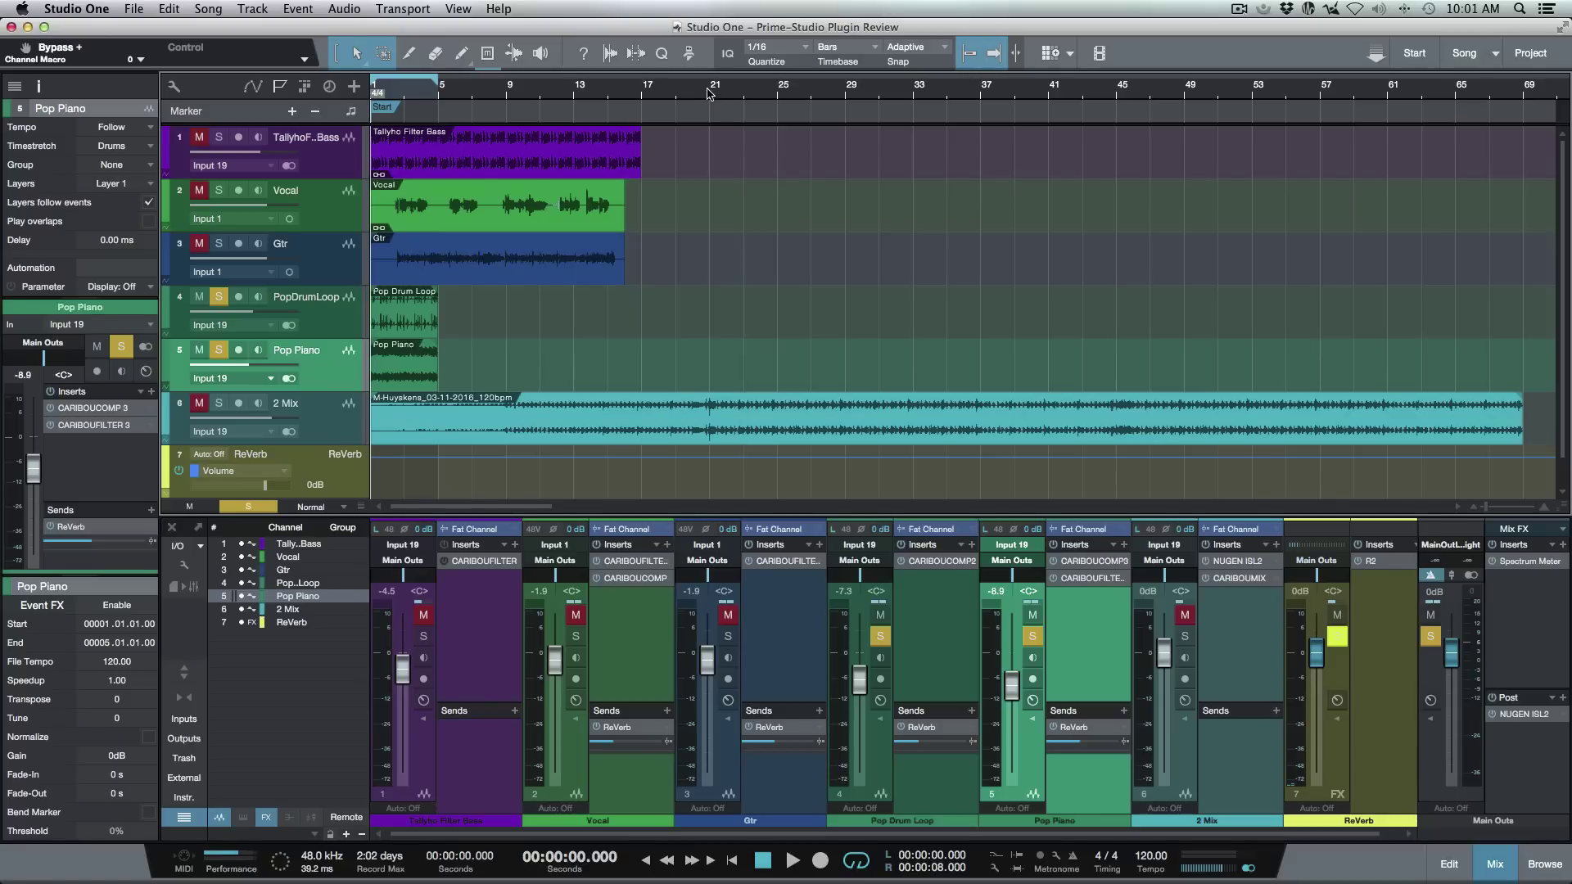
click(710, 89)
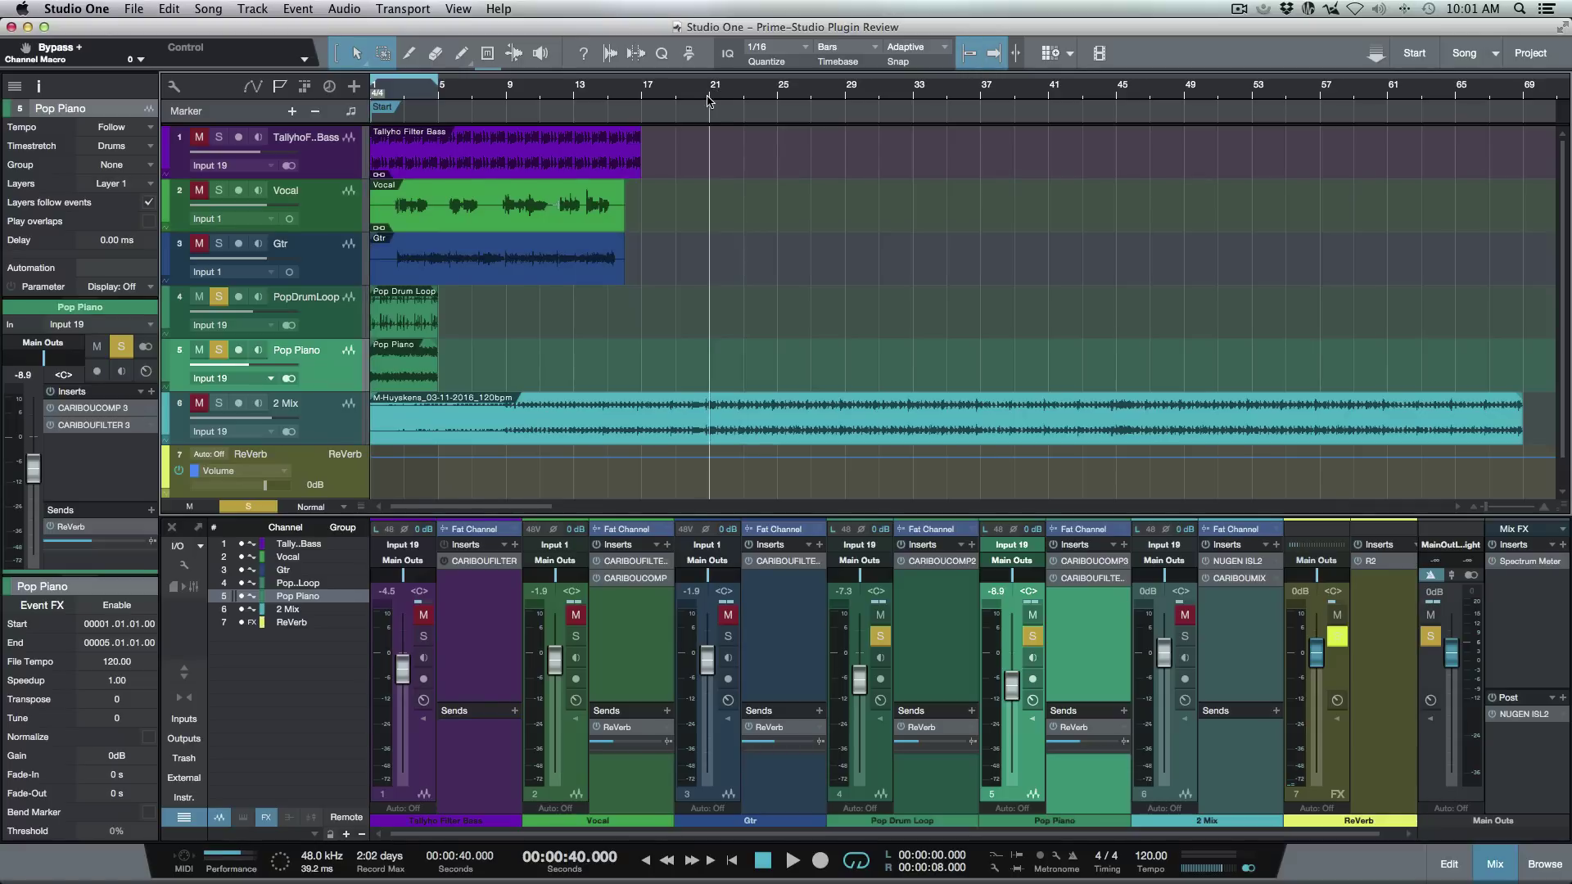
key(e)
key(e)
key(e)
key(e)
key(e)
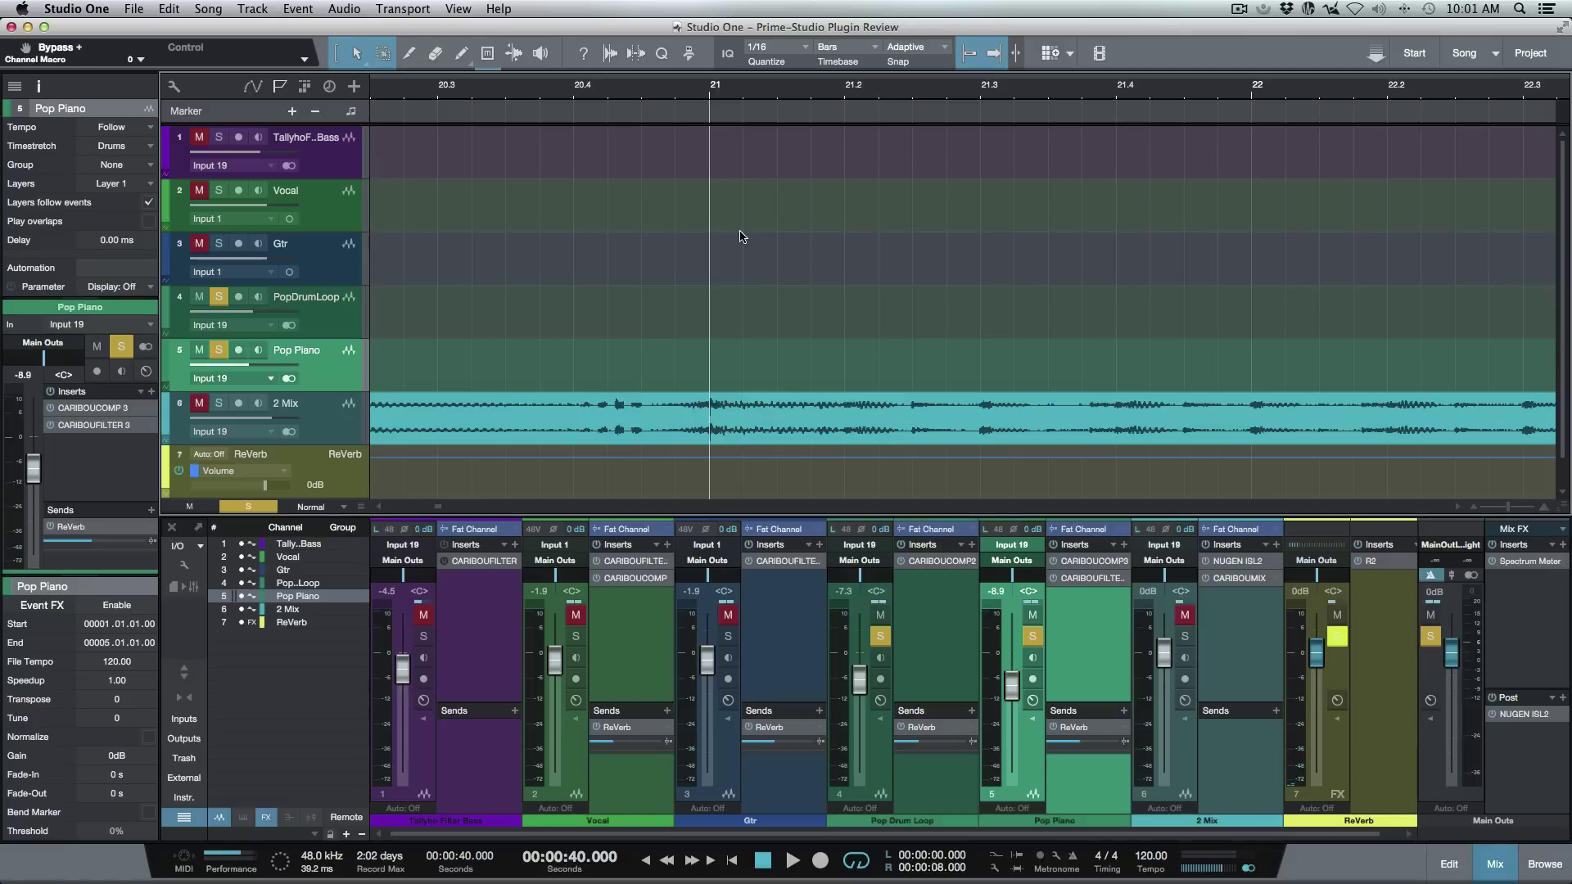
click(776, 424)
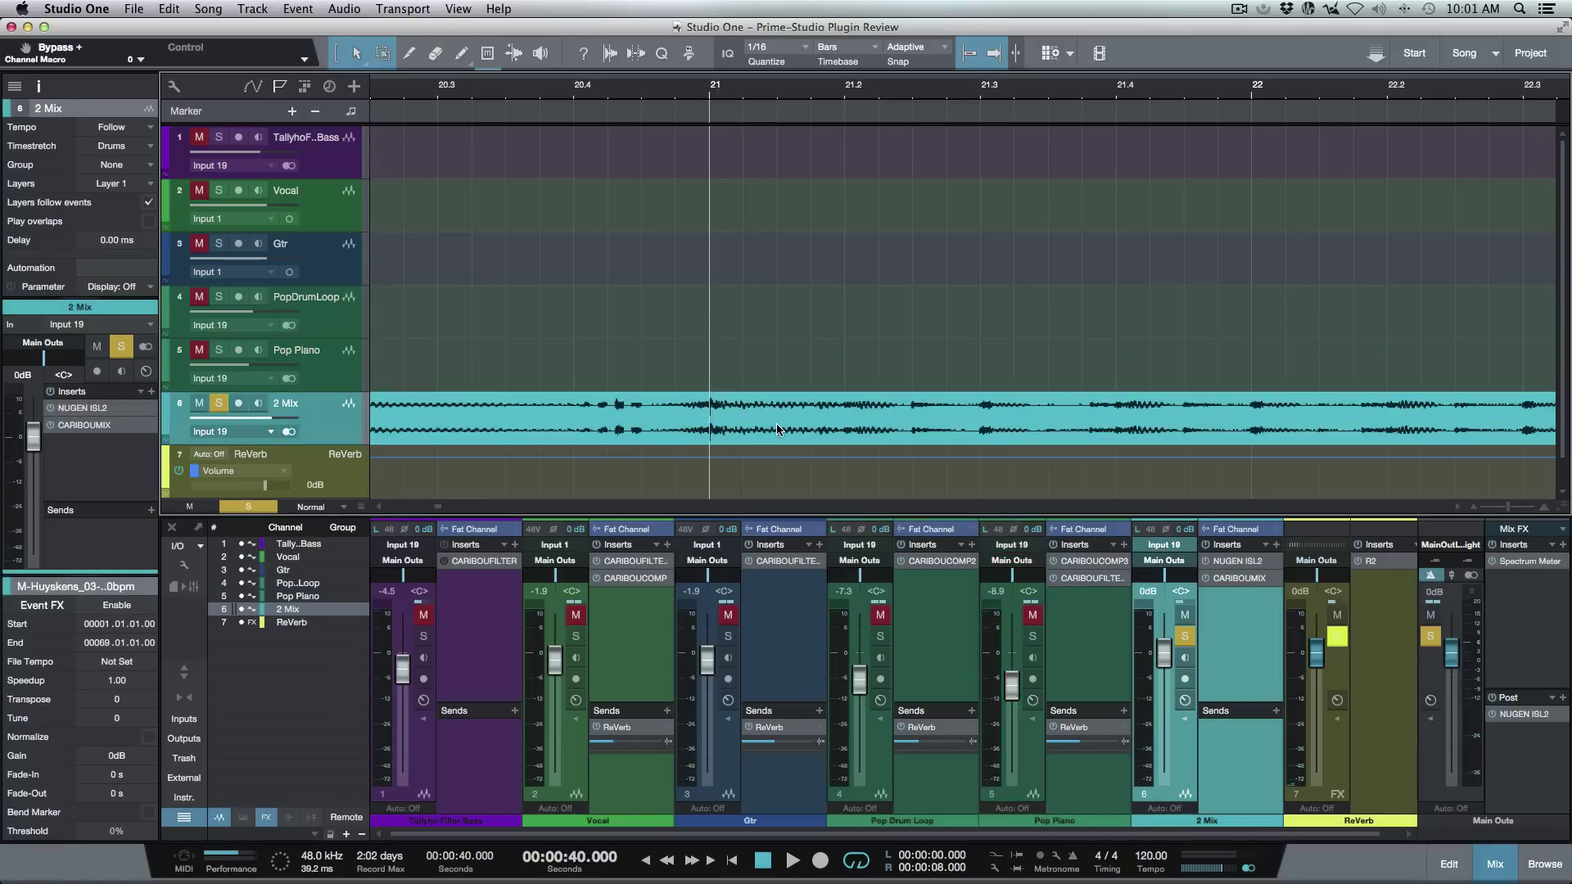
key(z)
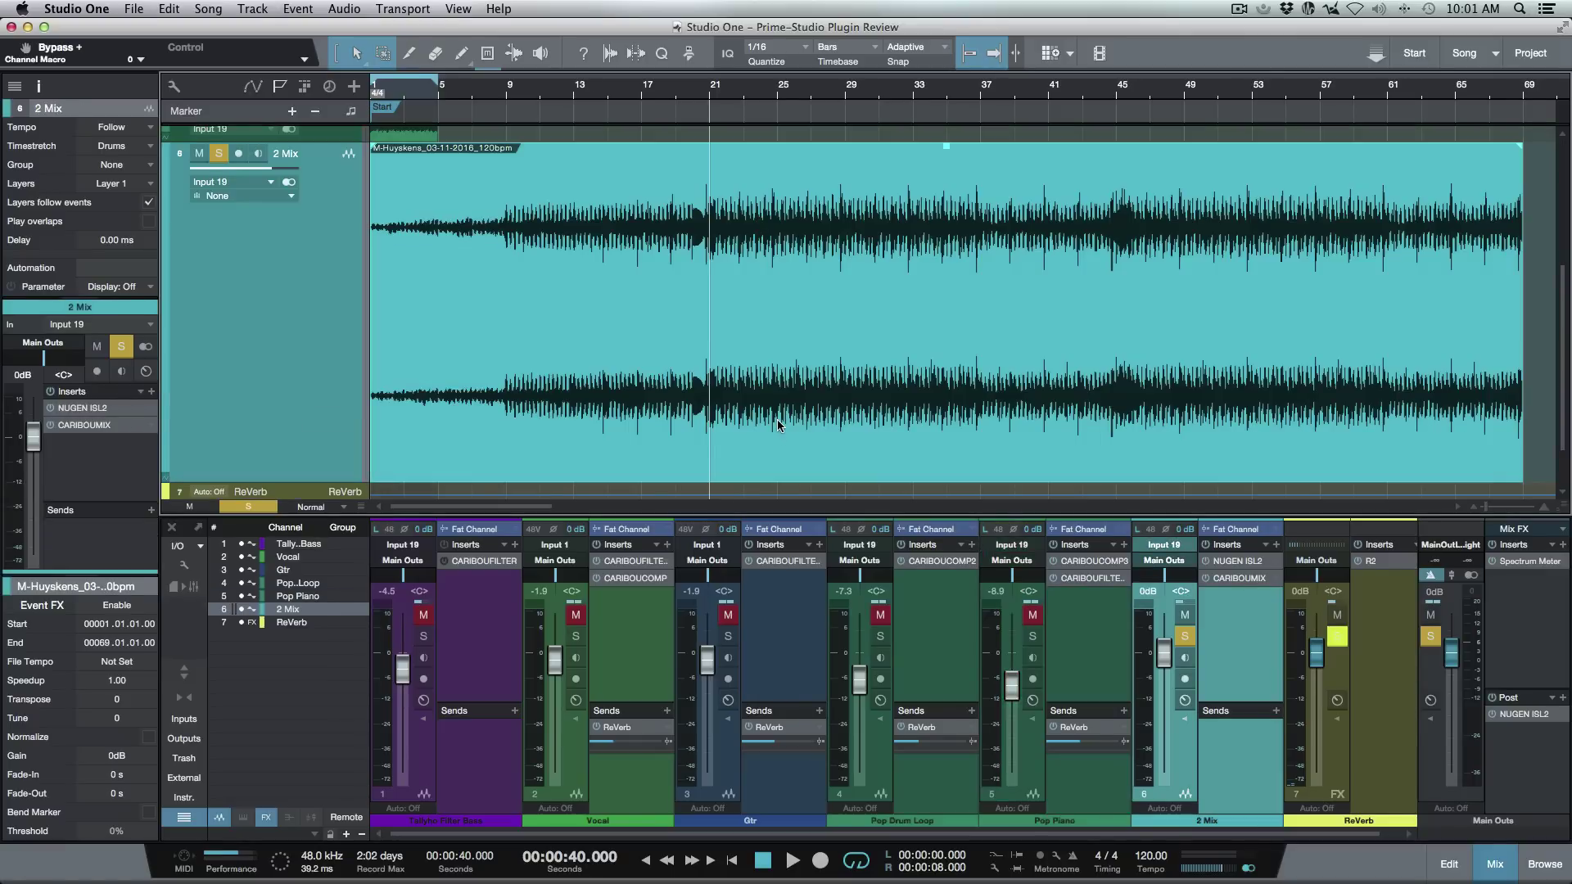
key(w)
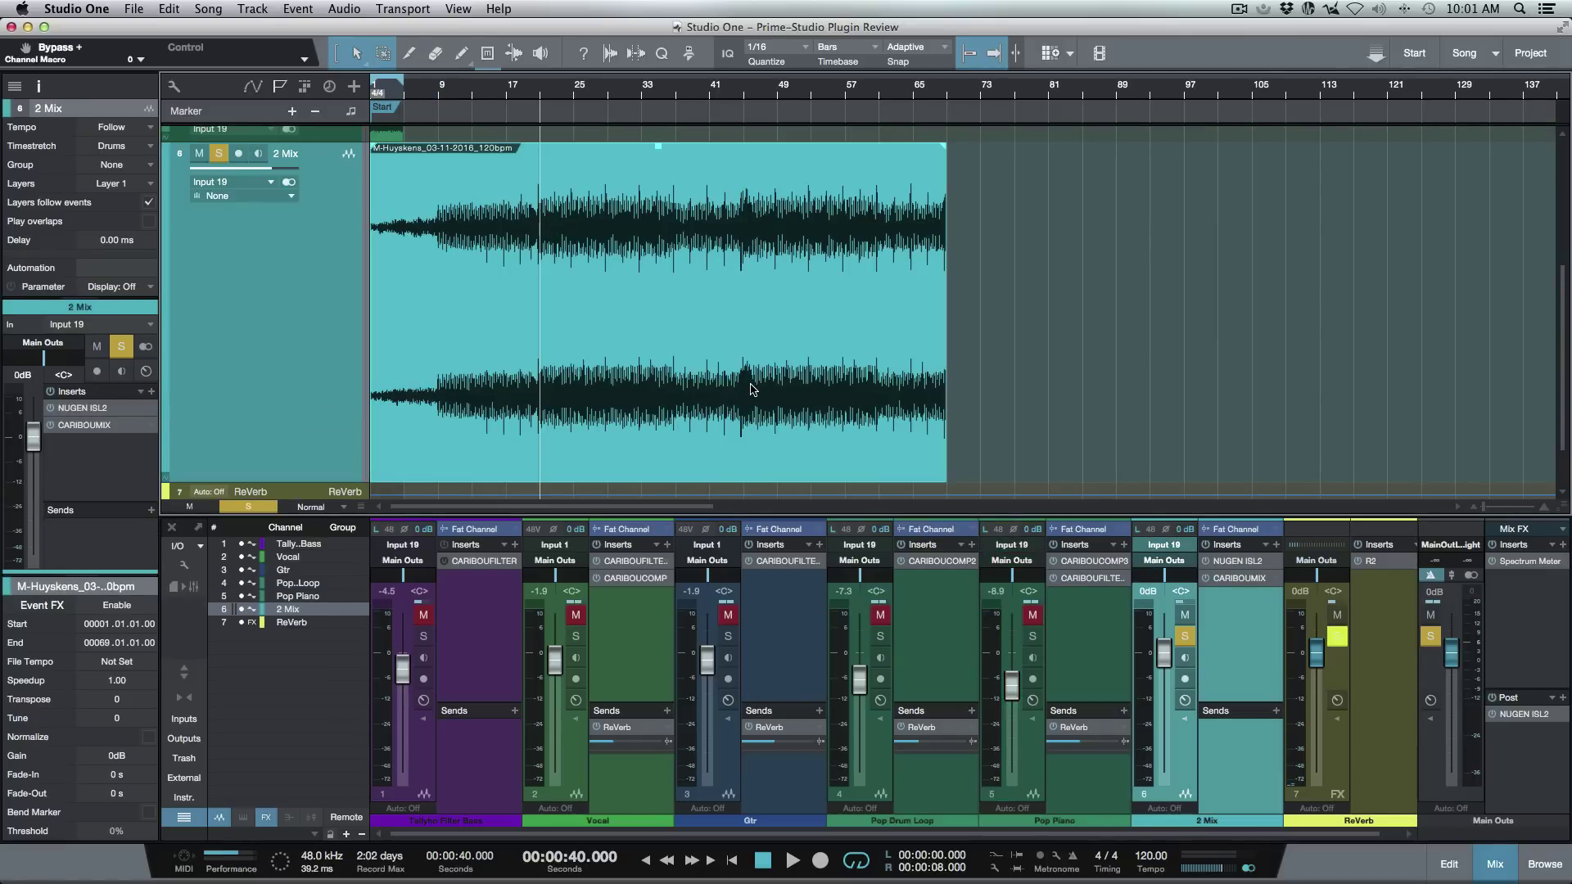
Open the CARIBOUMIX insert on the 2 Mix track and play the mix with the plug-in bypassed and active.
click(1240, 578)
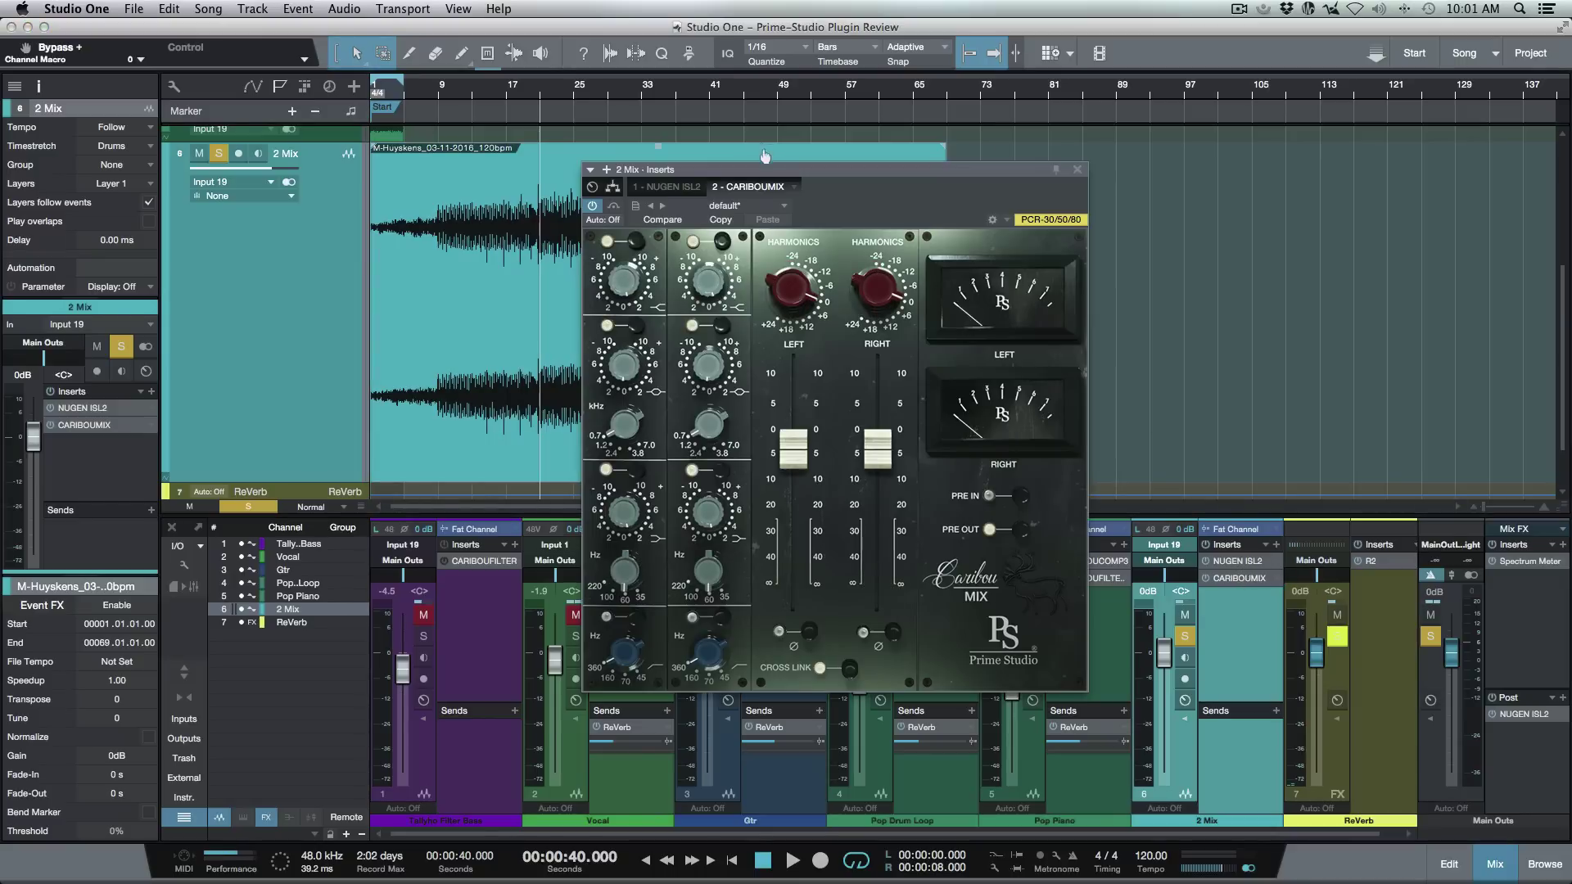
mouse_move(811, 176)
mouse_down()
mouse_move(774, 182)
mouse_move(805, 194)
mouse_up()
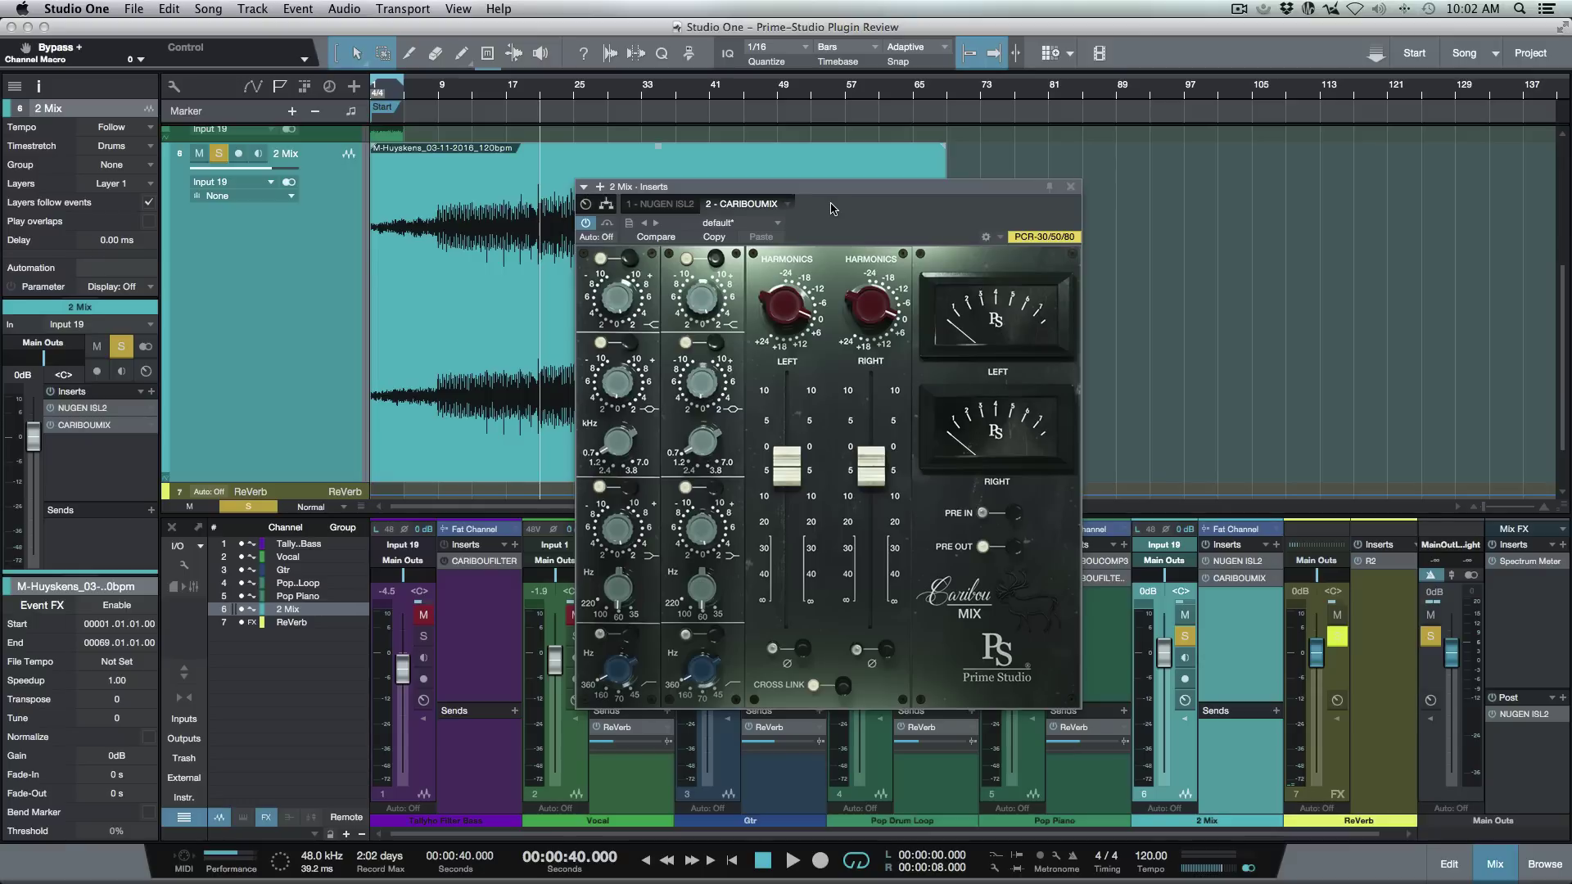
click(607, 223)
key(space)
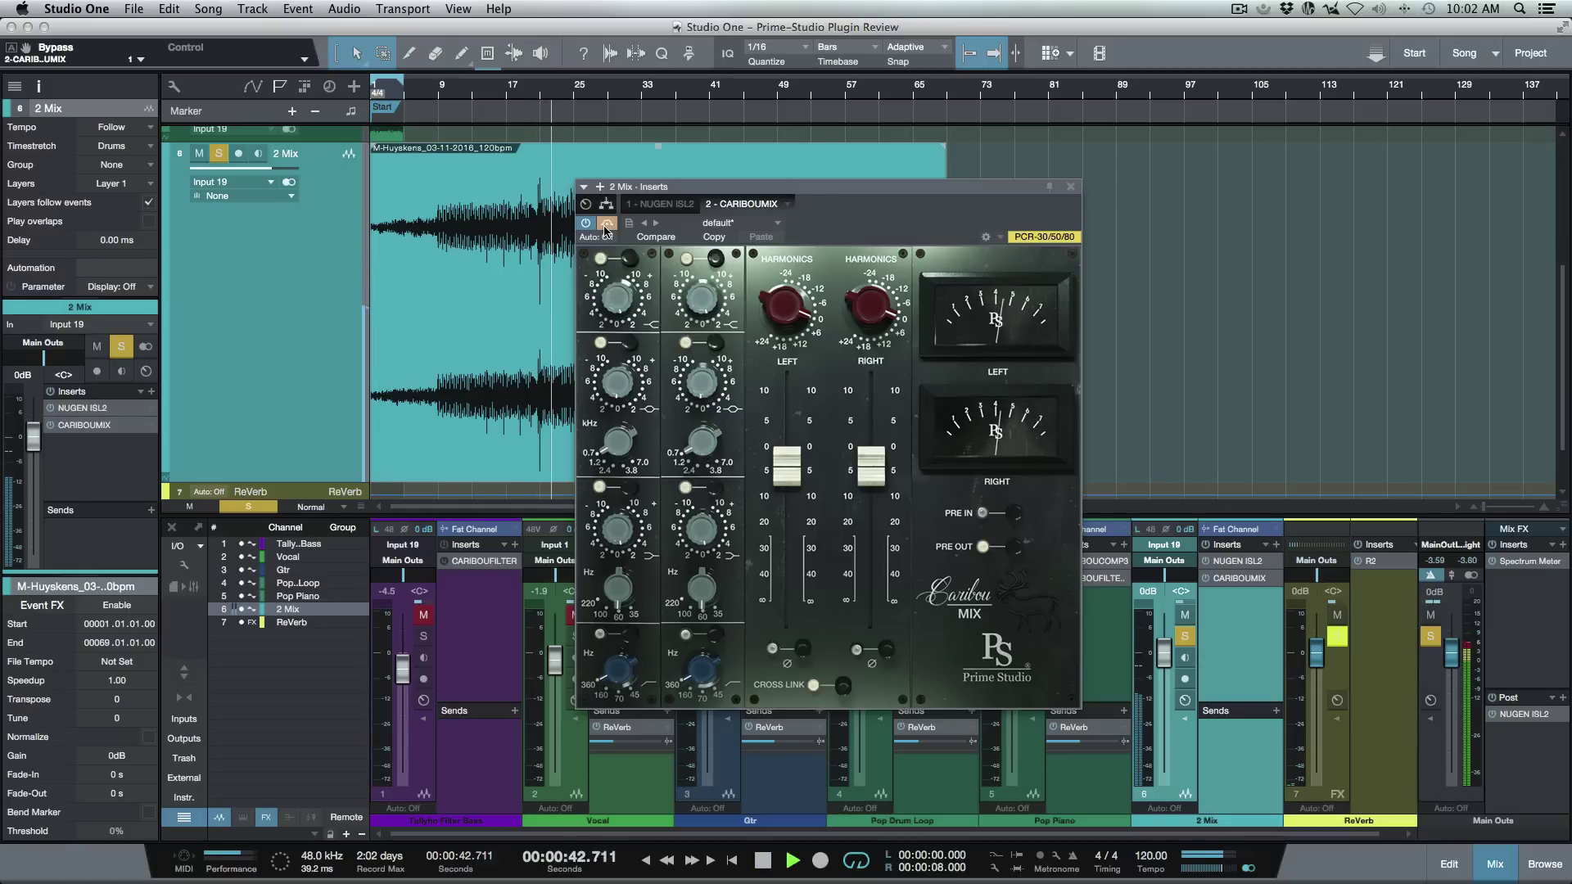
click(609, 226)
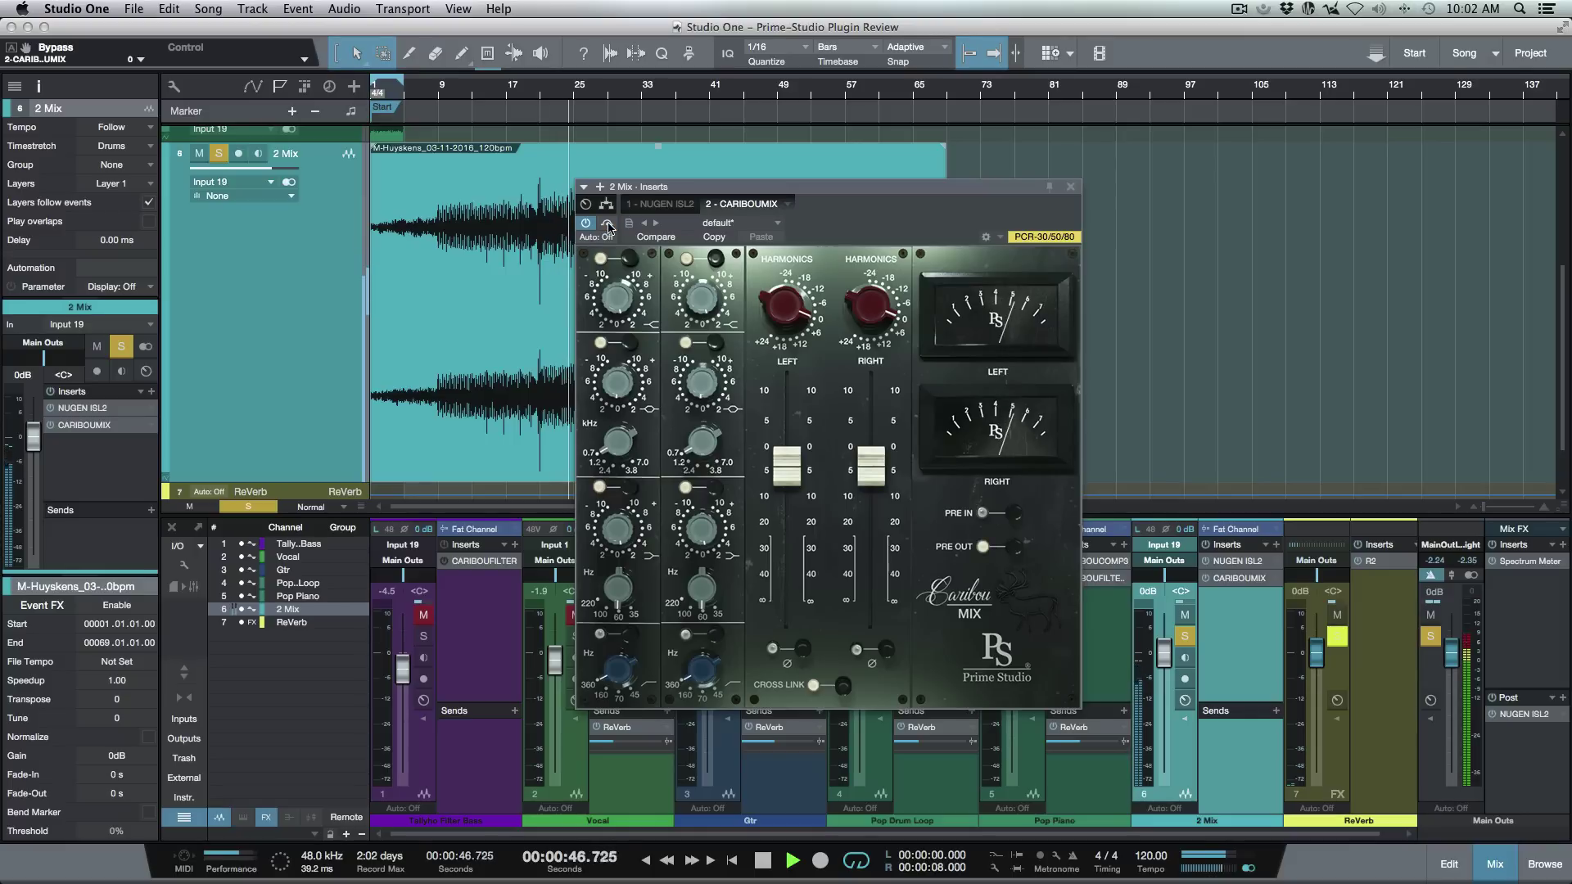
Lower both CARIBOUMIX channel faders slightly and compare the mix with the plug-in bypassed and active.
scroll(782, 481, down, 2)
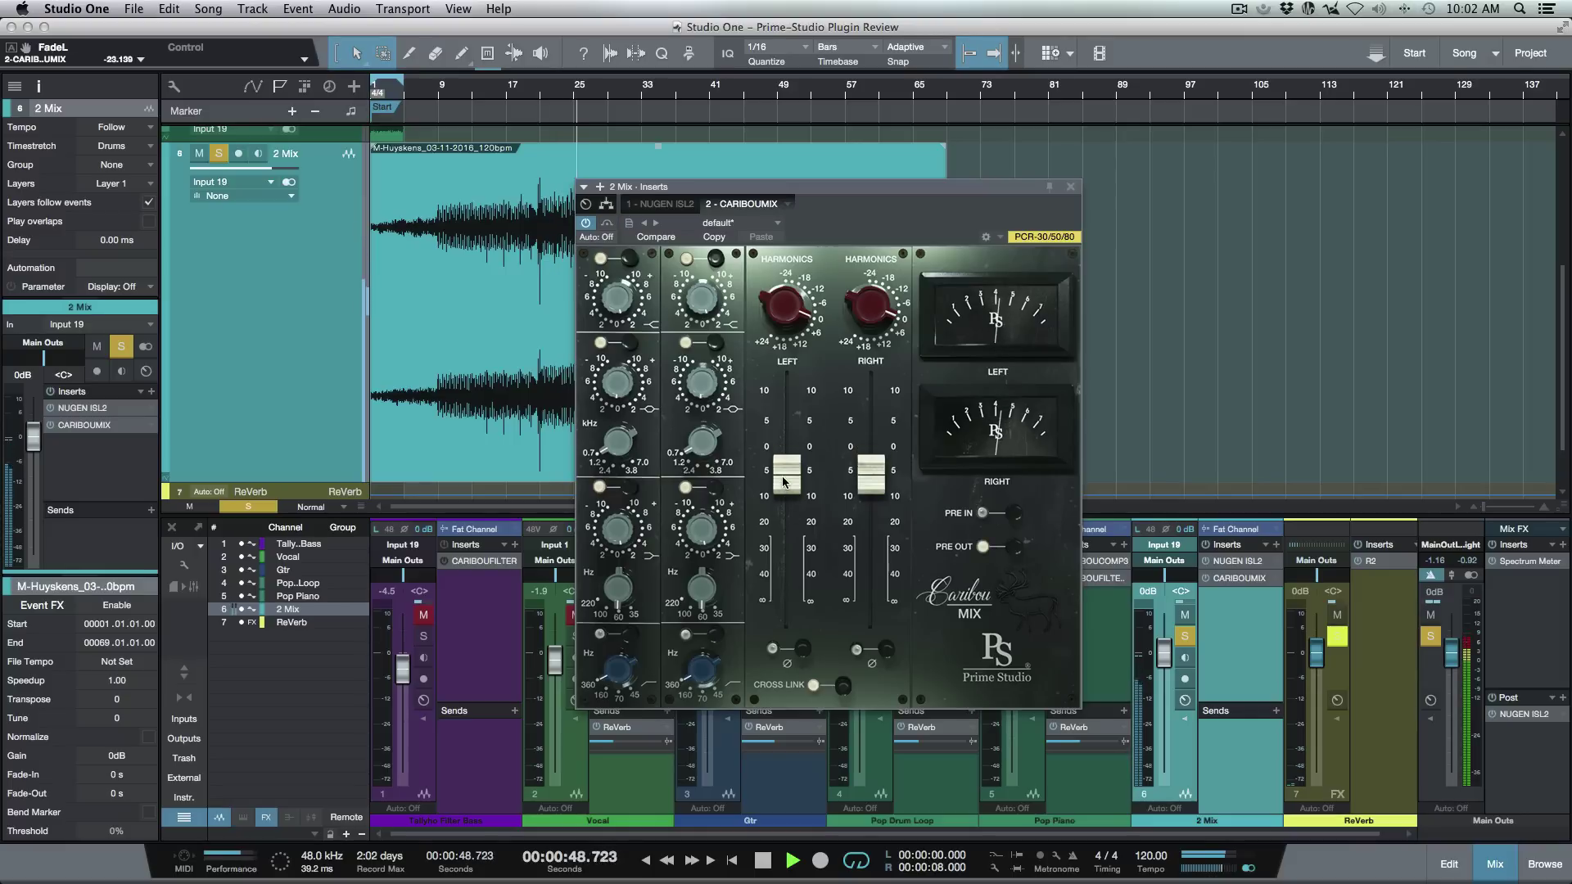
click(606, 224)
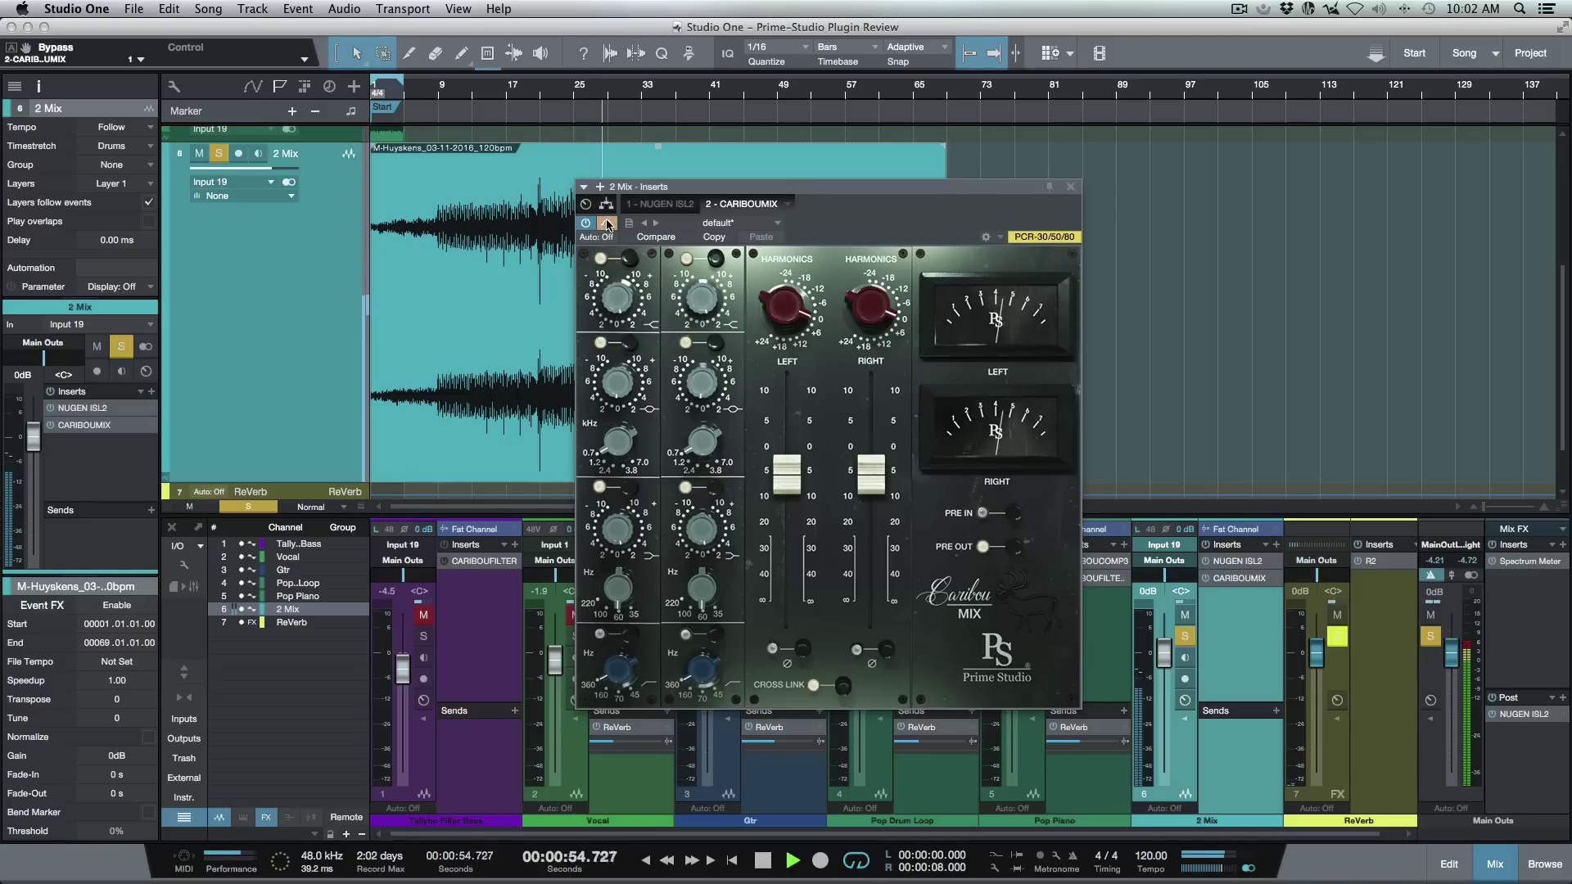
click(607, 225)
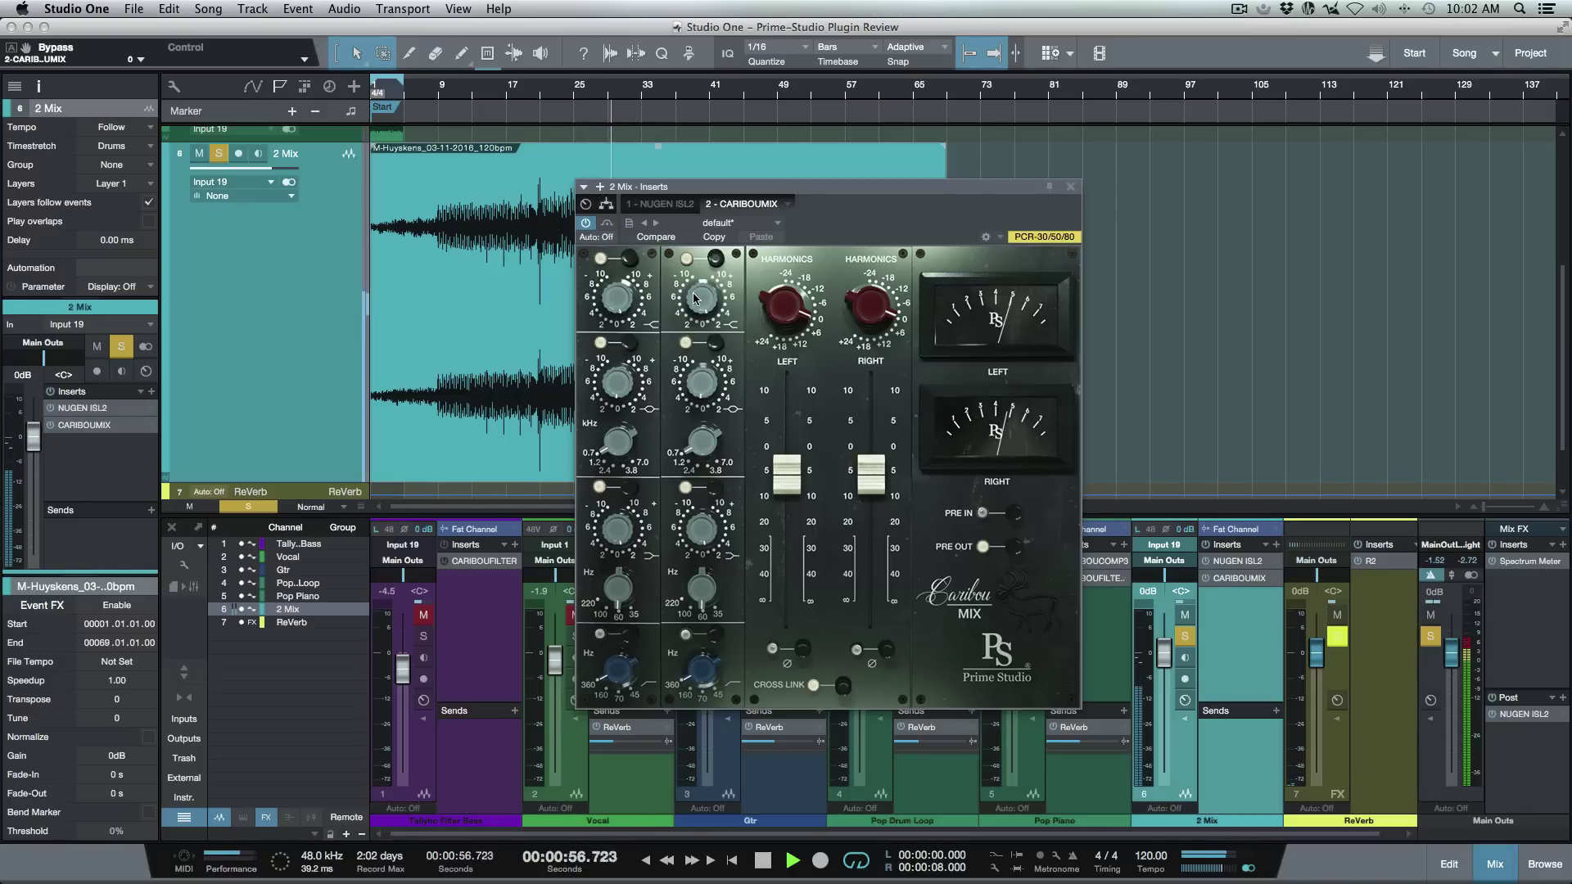
Fine-tune the CARIBOUMIX high and low EQ gains and compare the playing mix with the plug-in bypassed and active.
drag(700, 302, 701, 298)
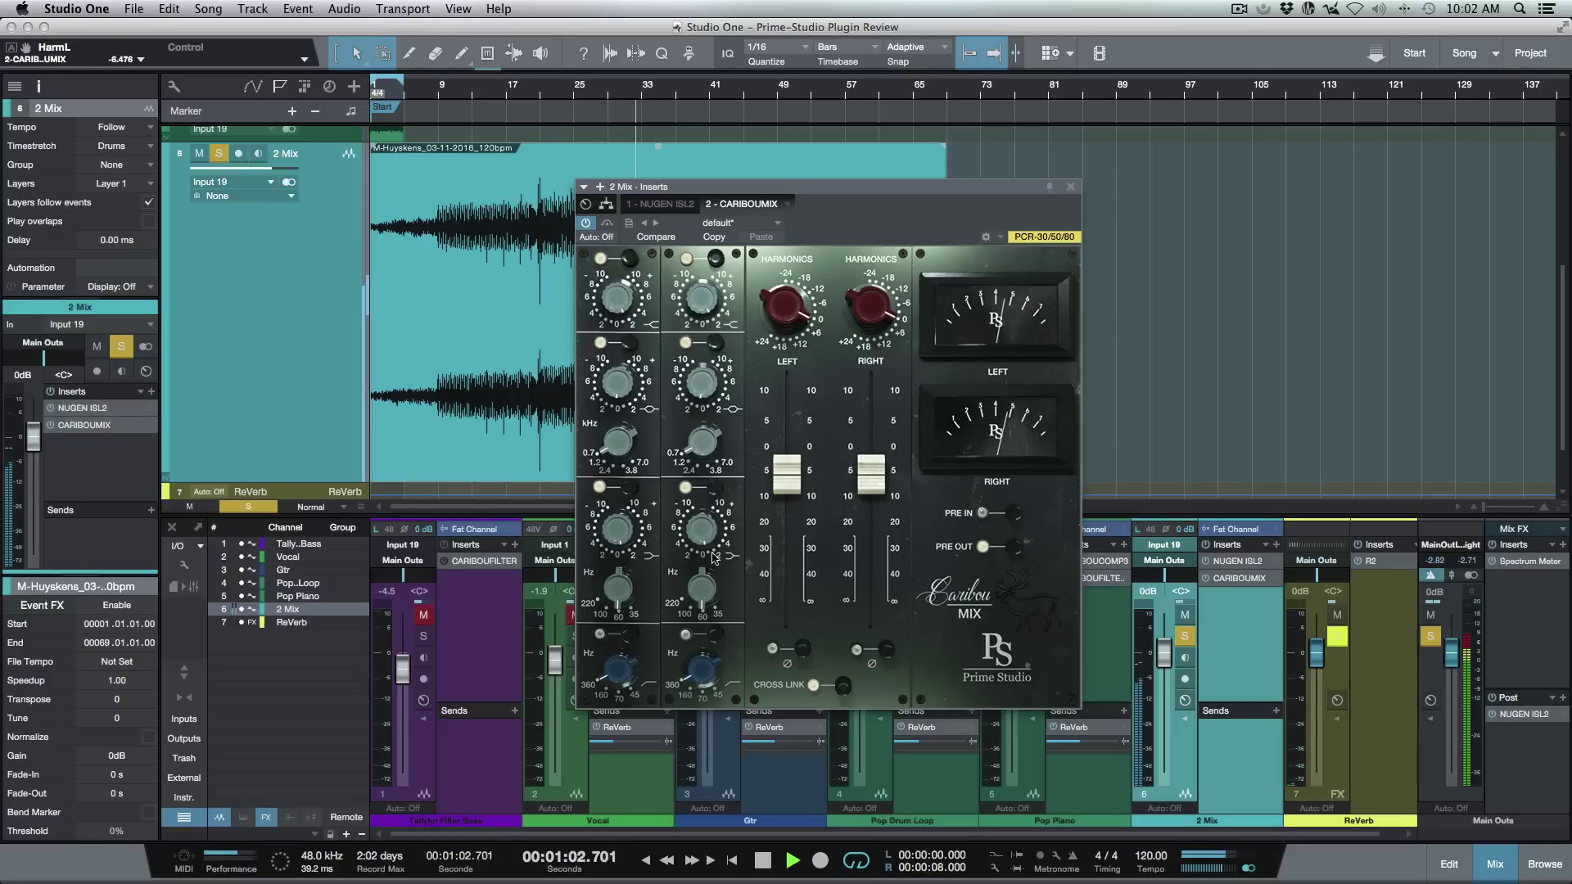
drag(709, 541, 708, 539)
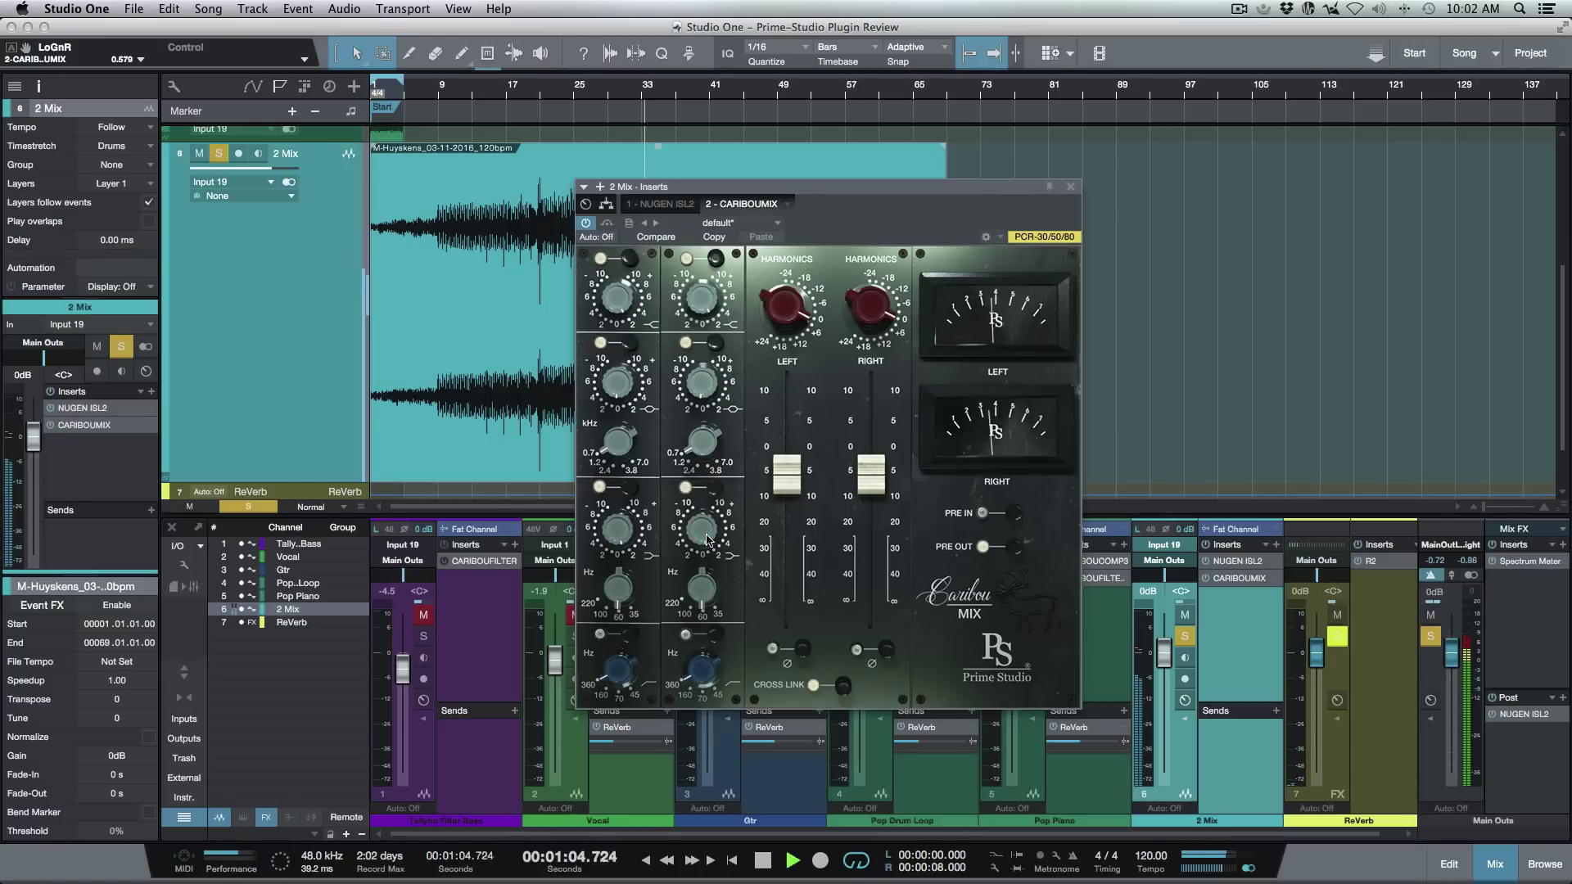
click(606, 223)
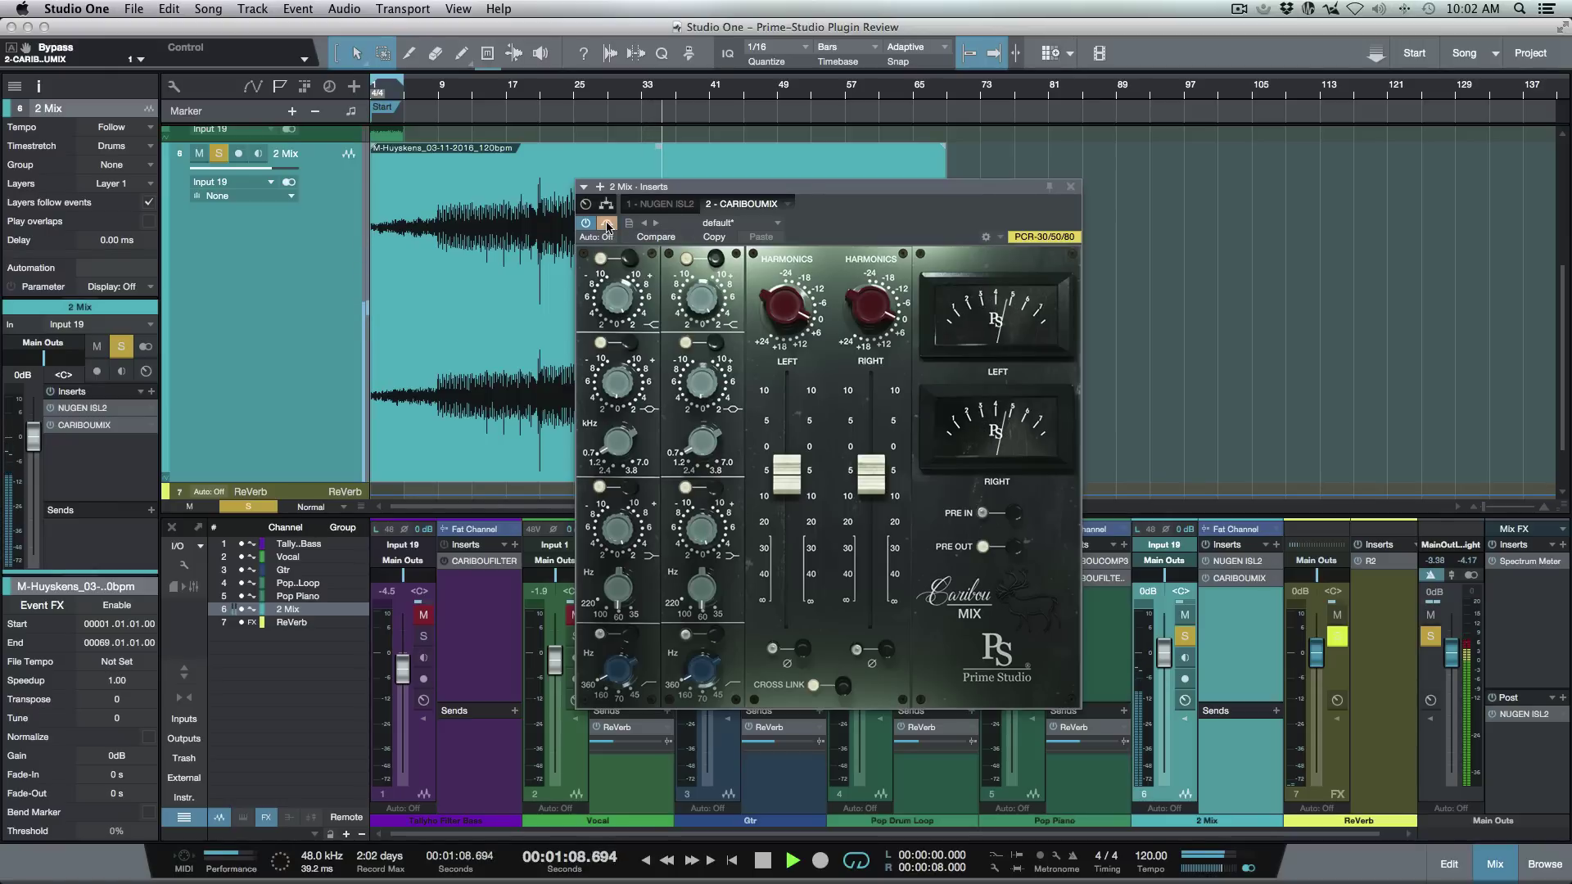
click(607, 225)
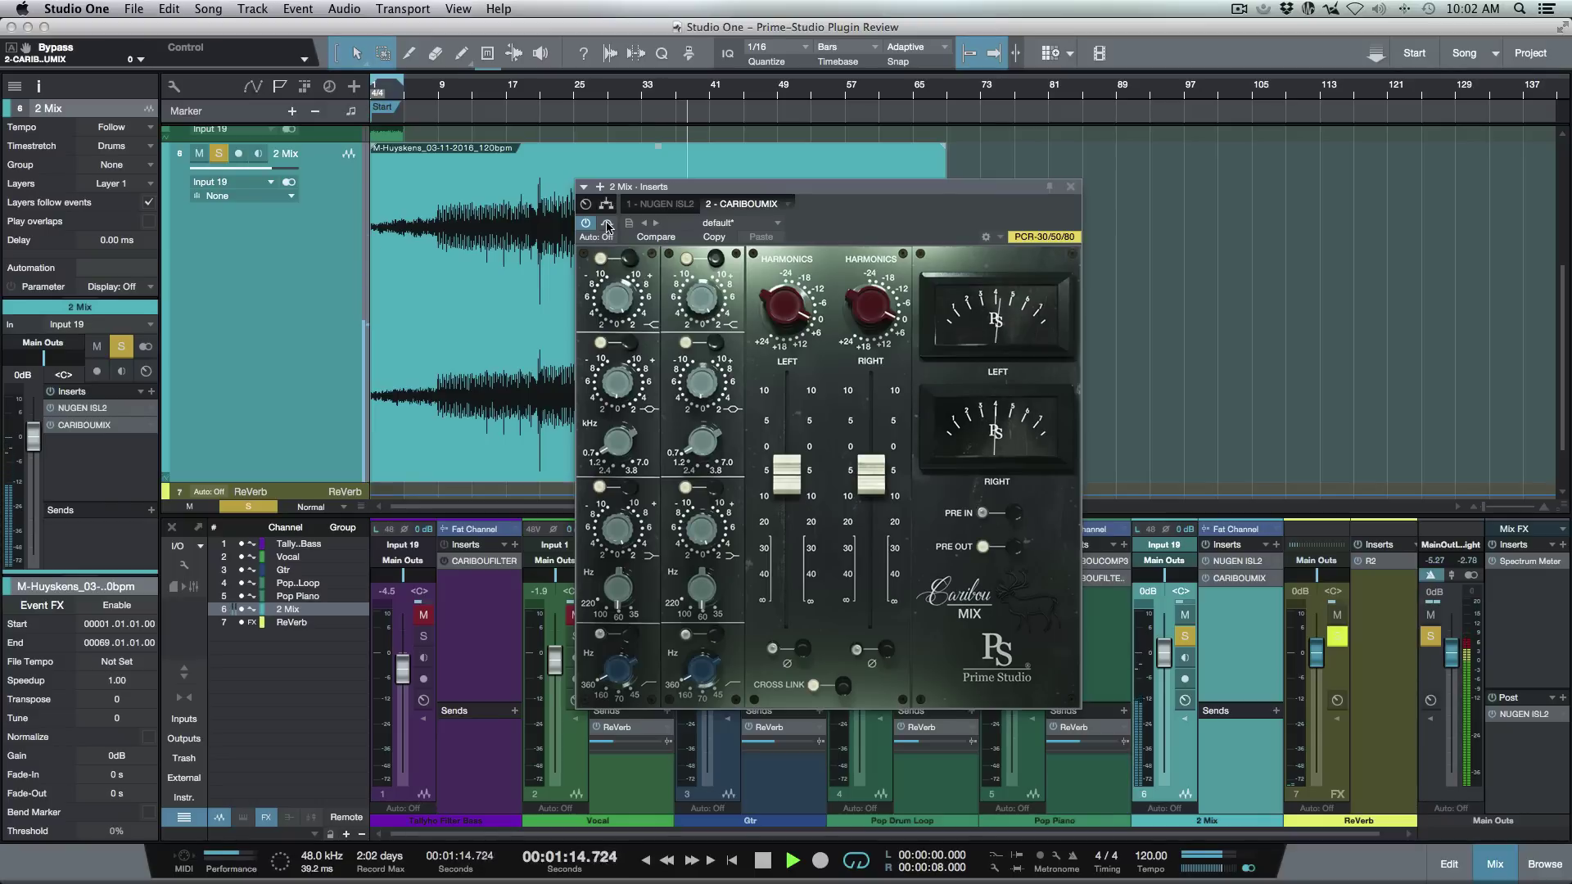
click(606, 225)
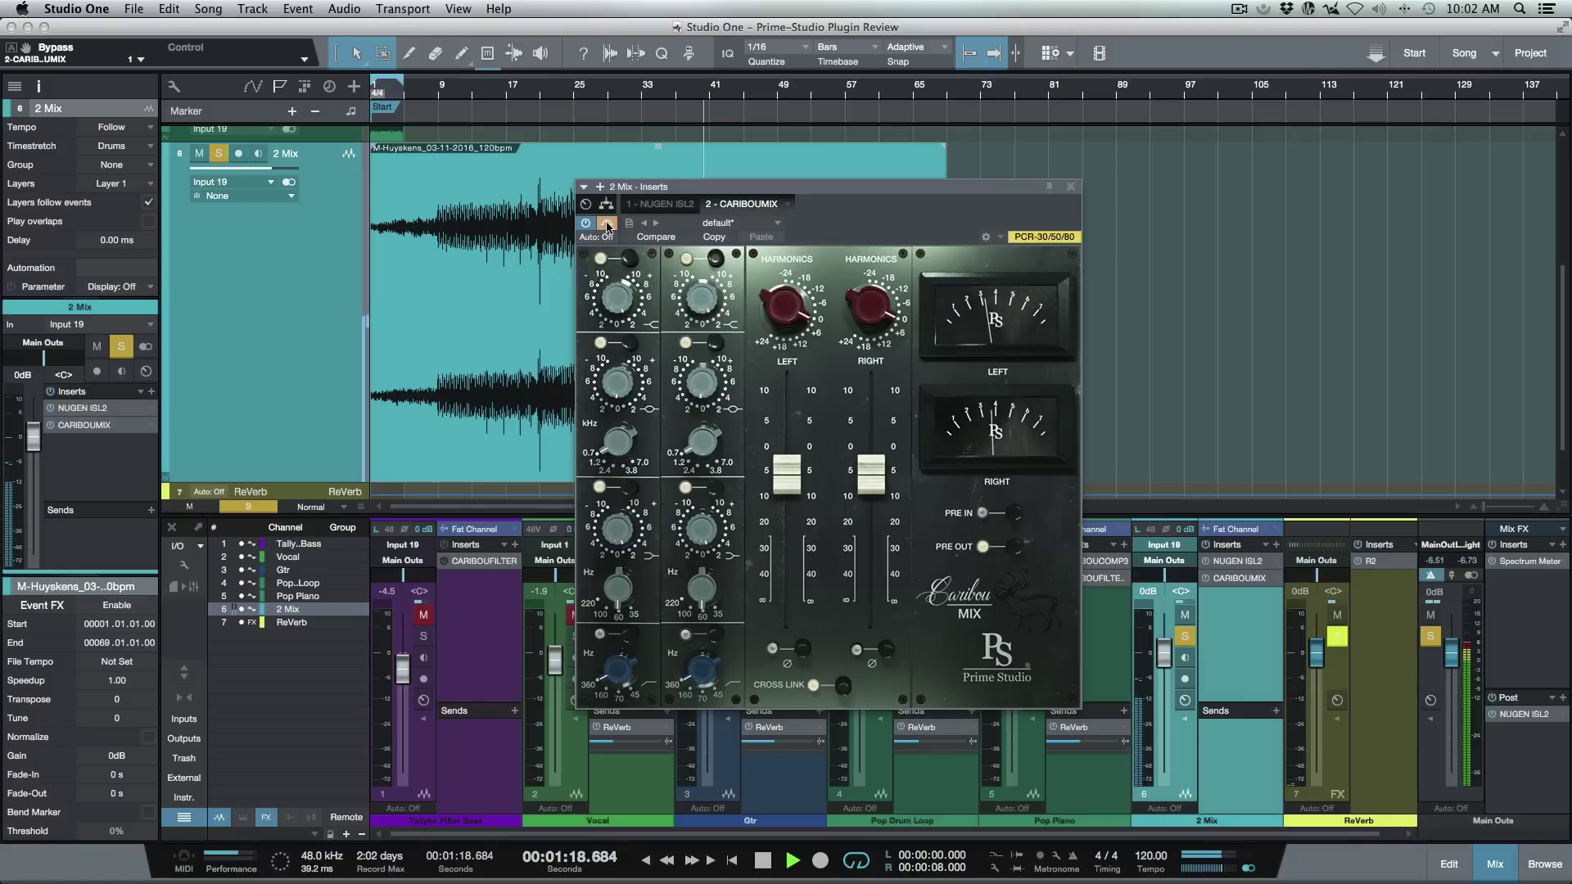
click(607, 225)
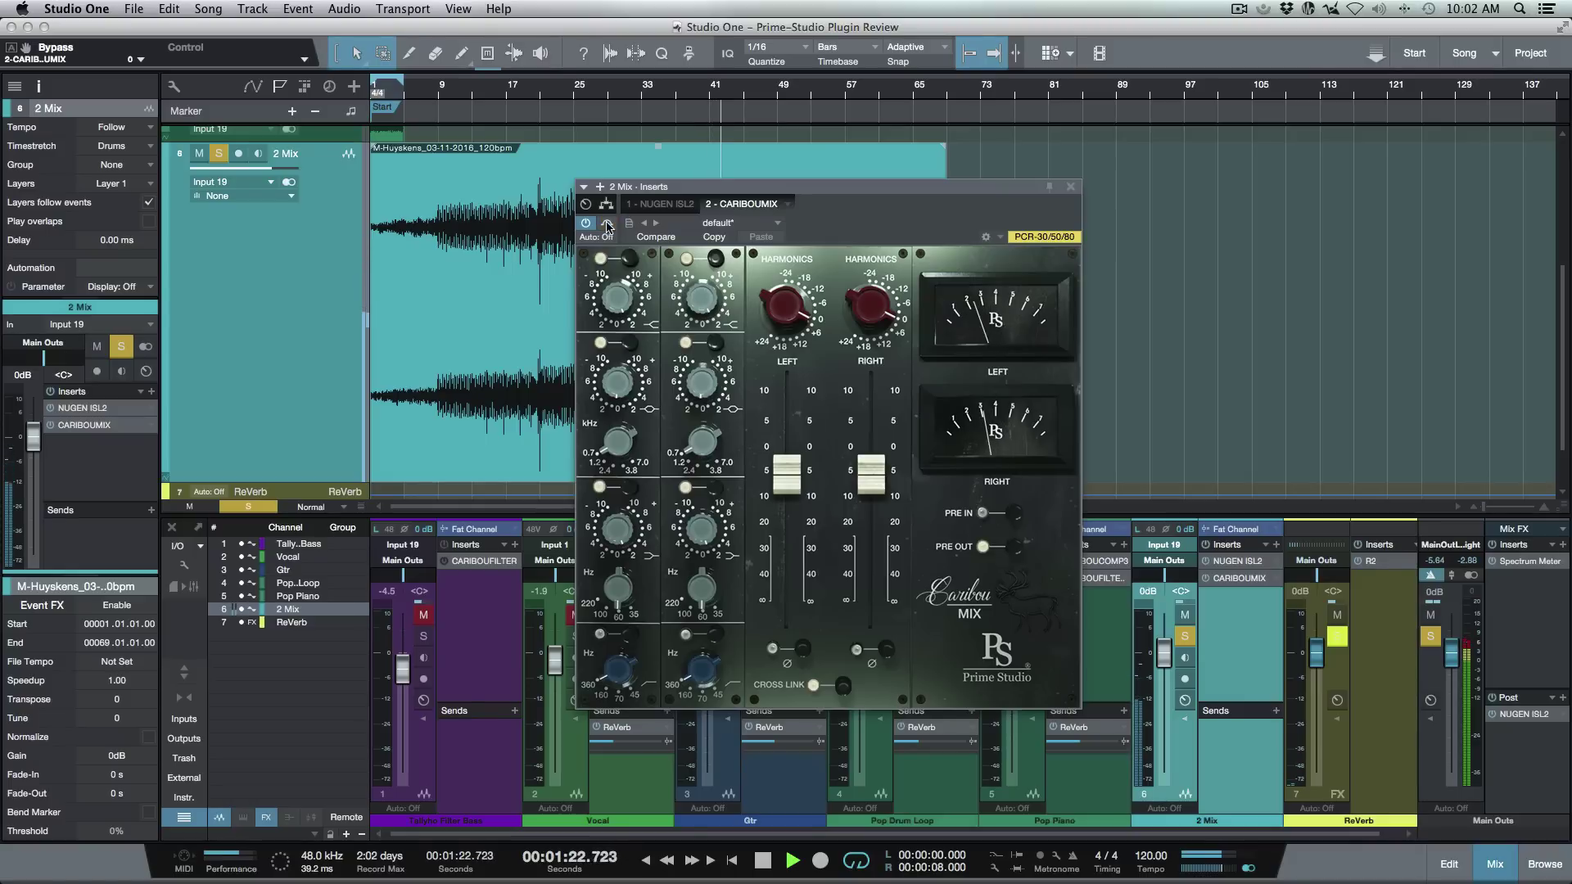
Turn up the Harmonics on both CARIBOUMIX channels and compare the mix bypassed and active.
drag(770, 296, 789, 295)
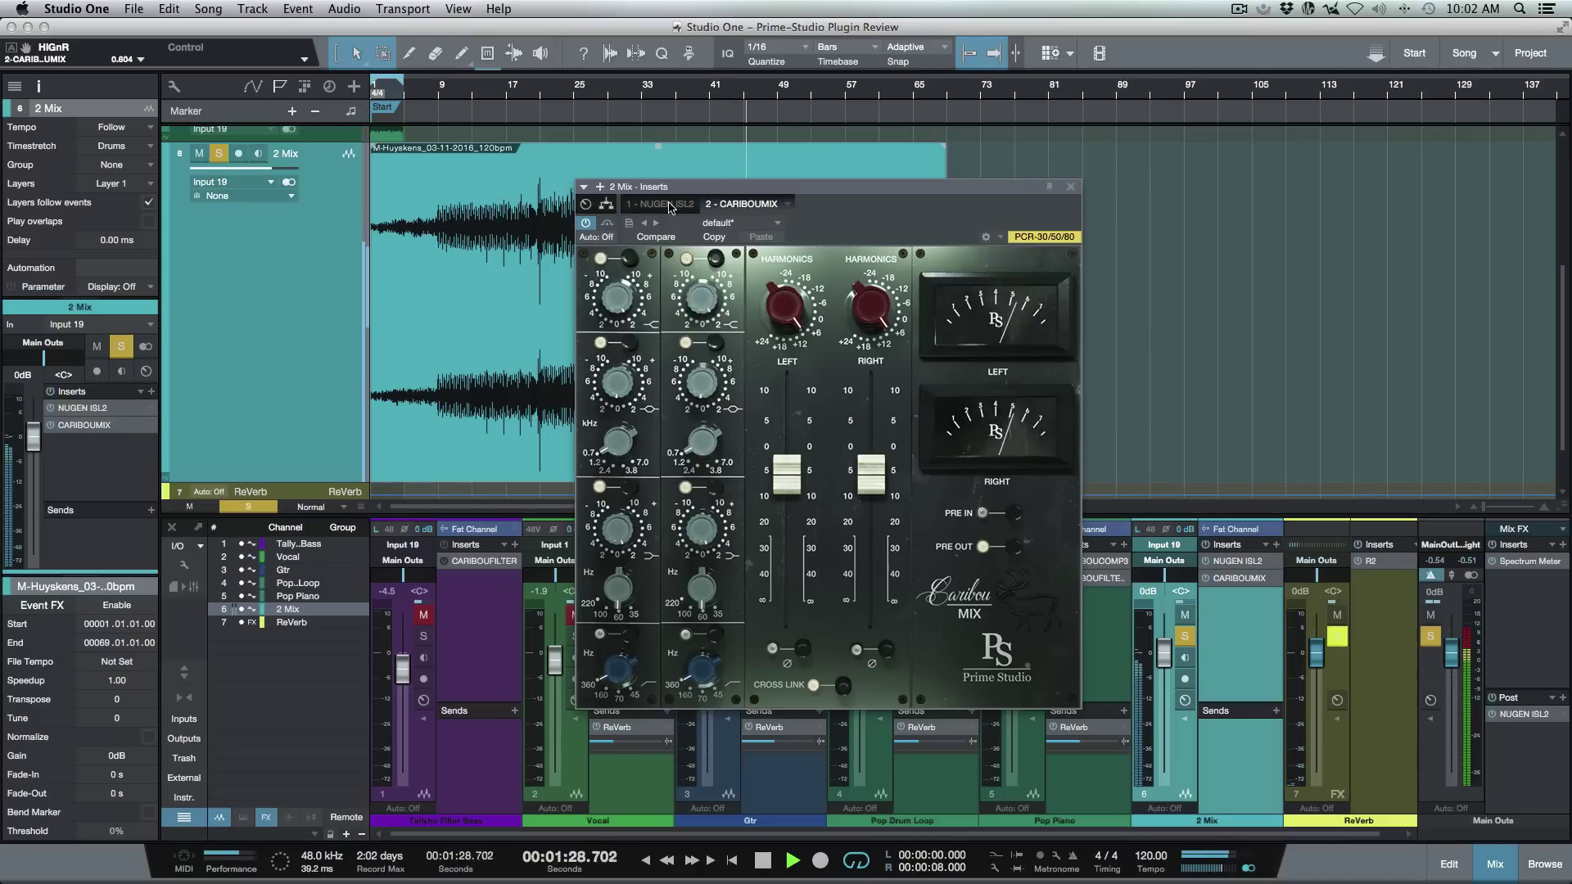
click(606, 223)
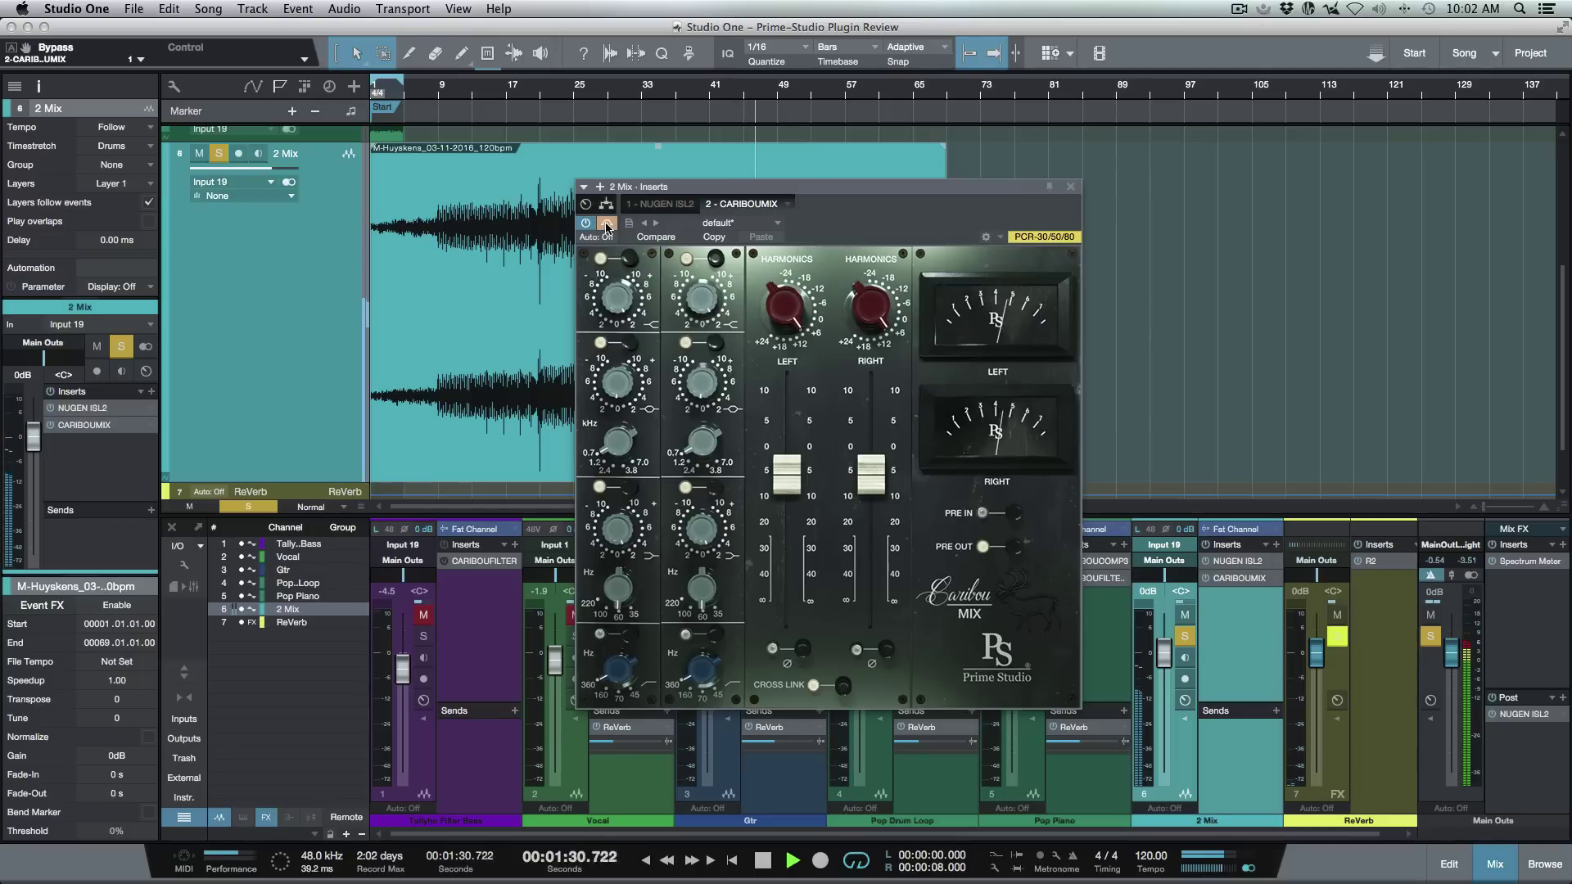
click(606, 225)
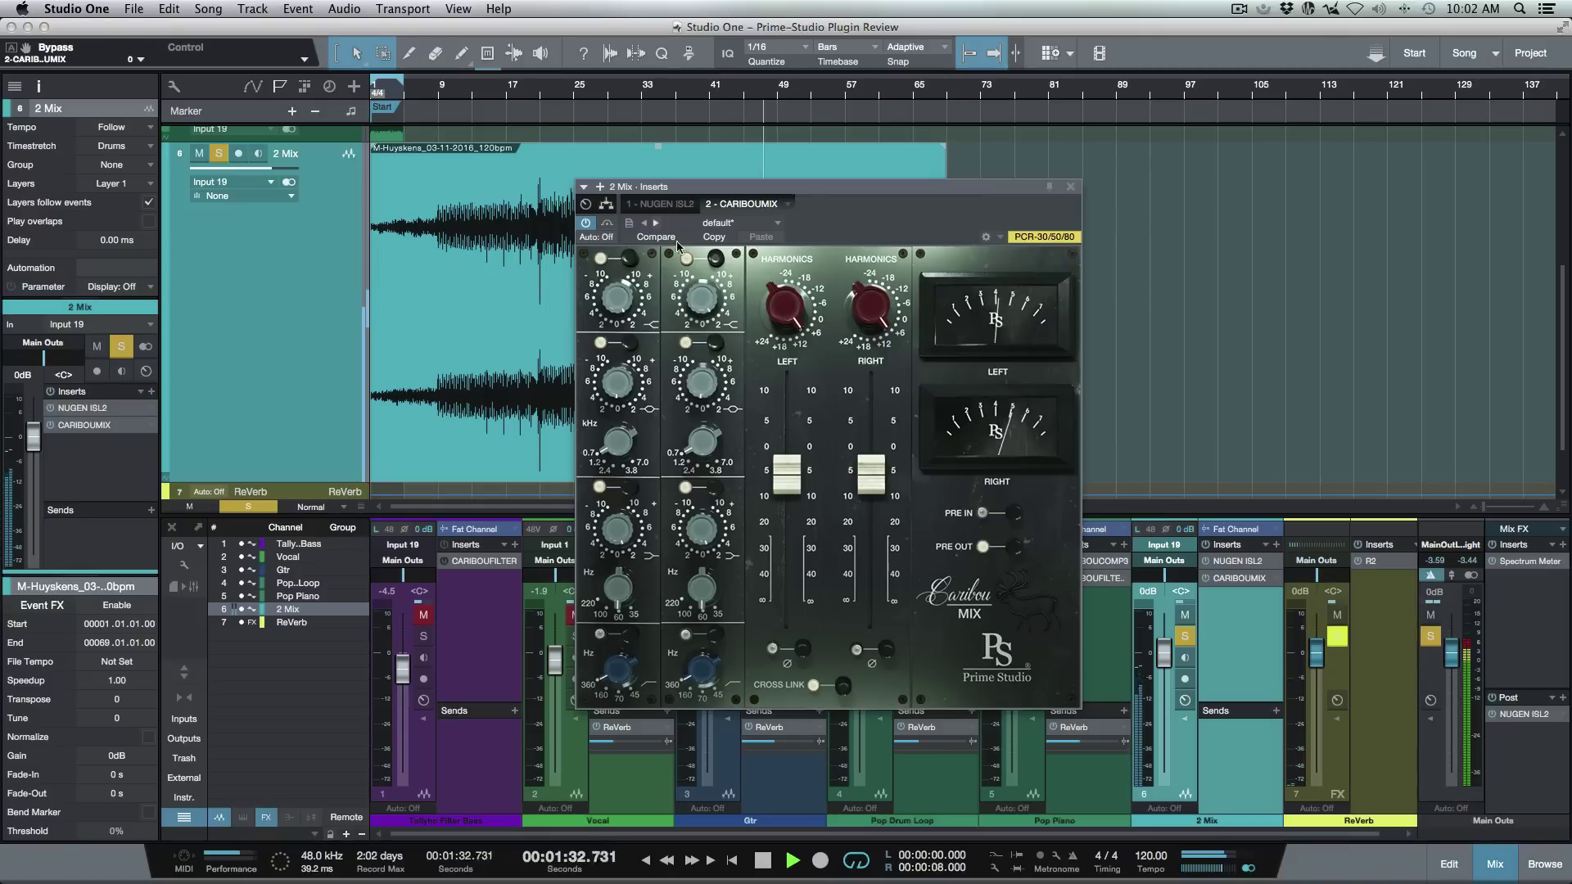
Trim both CARIBOUMIX faders down a little more, compare the mix bypassed and active twice, and stop playback.
drag(780, 474, 781, 478)
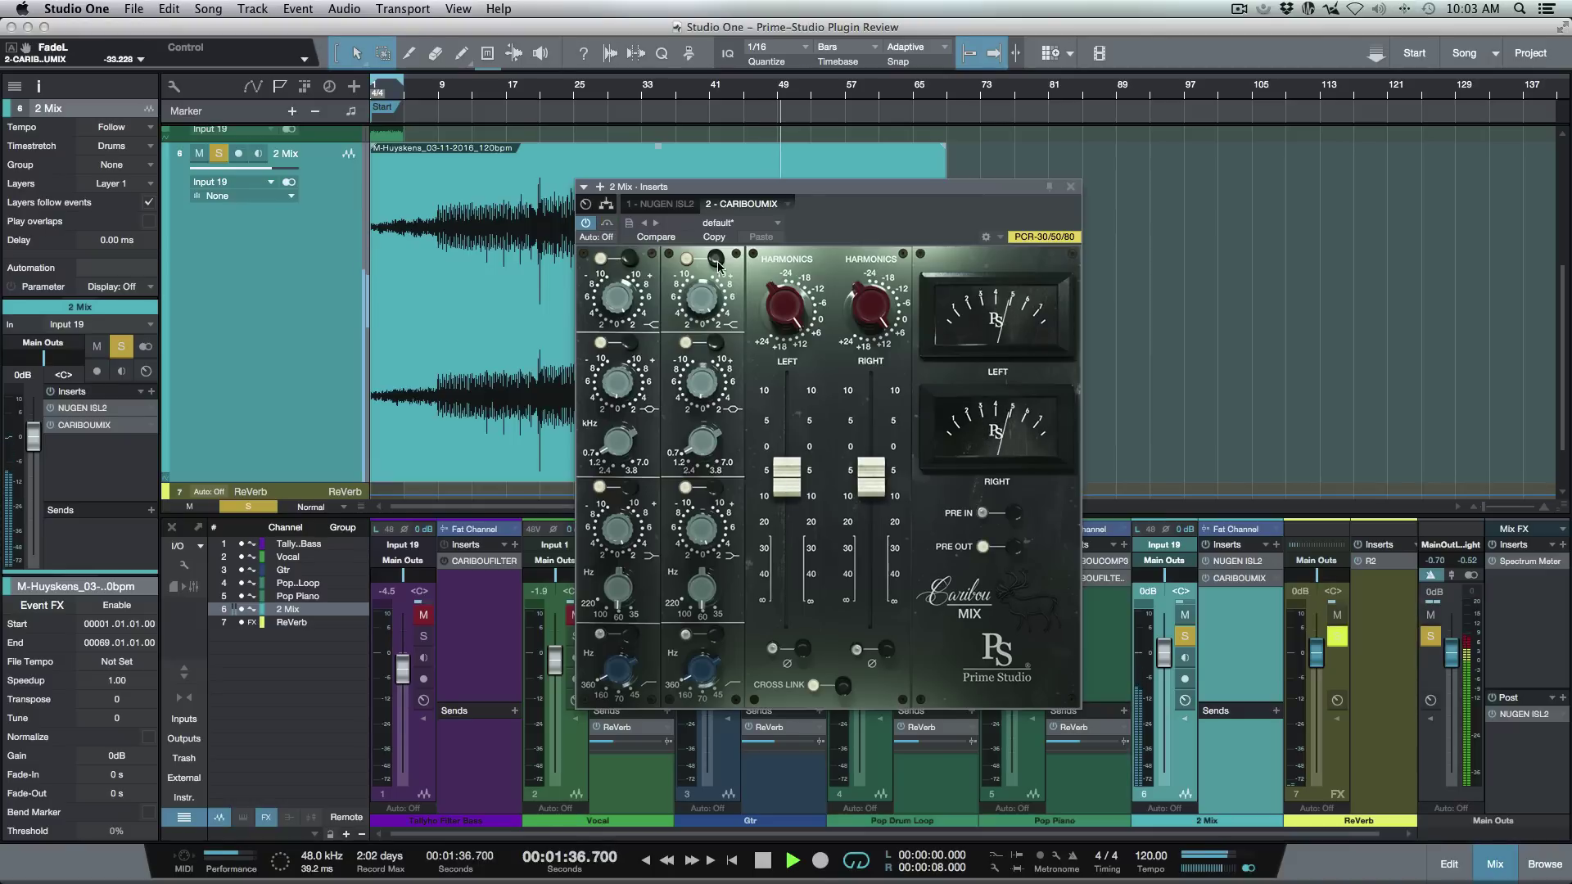
click(606, 224)
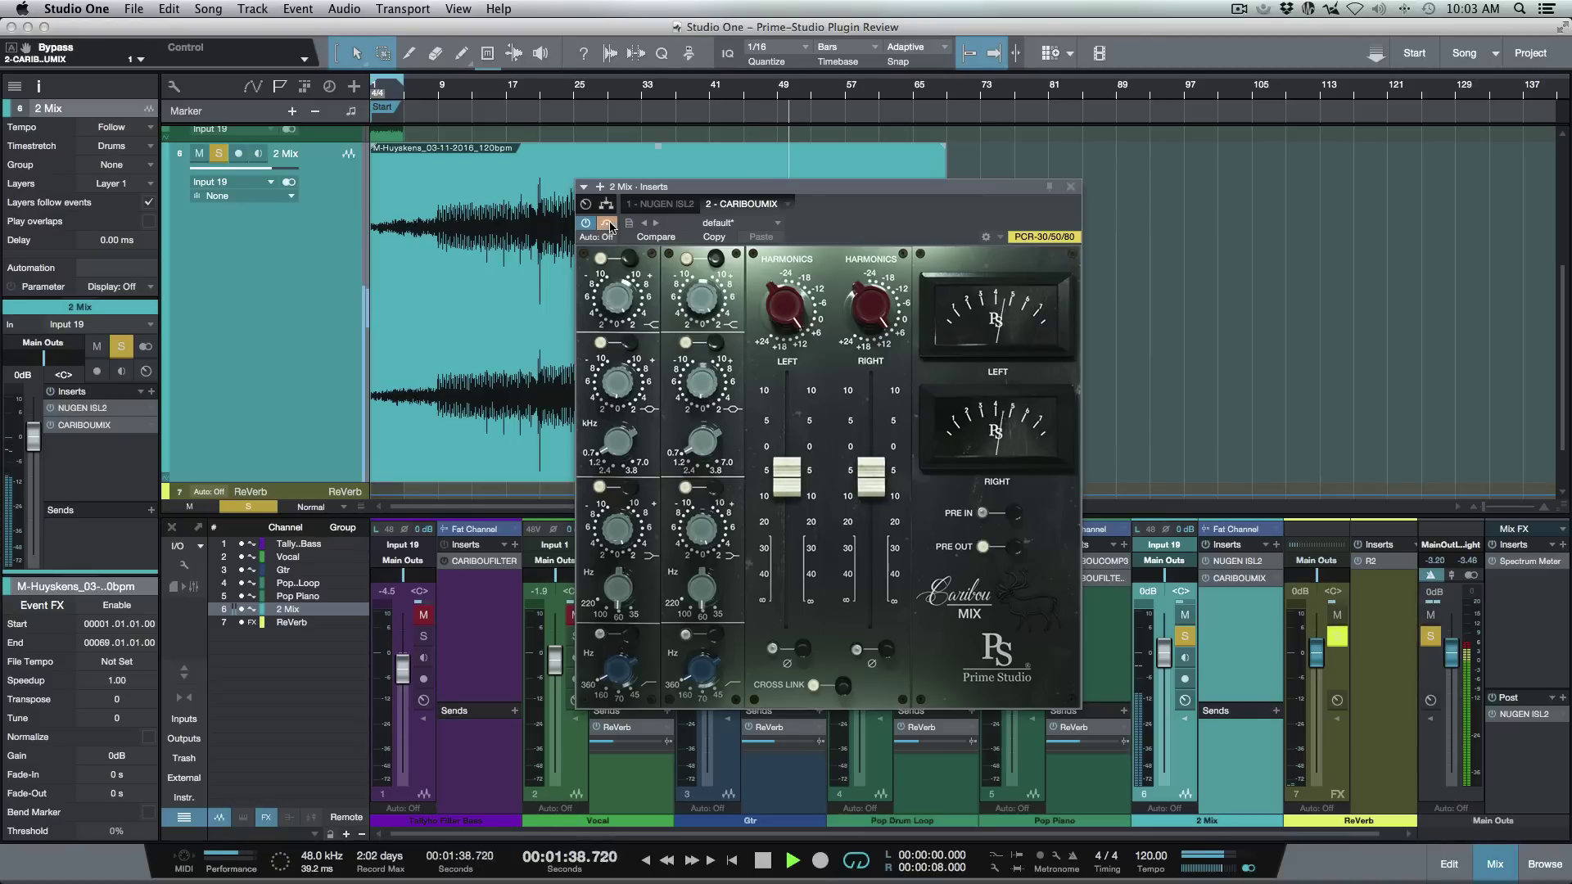
click(608, 224)
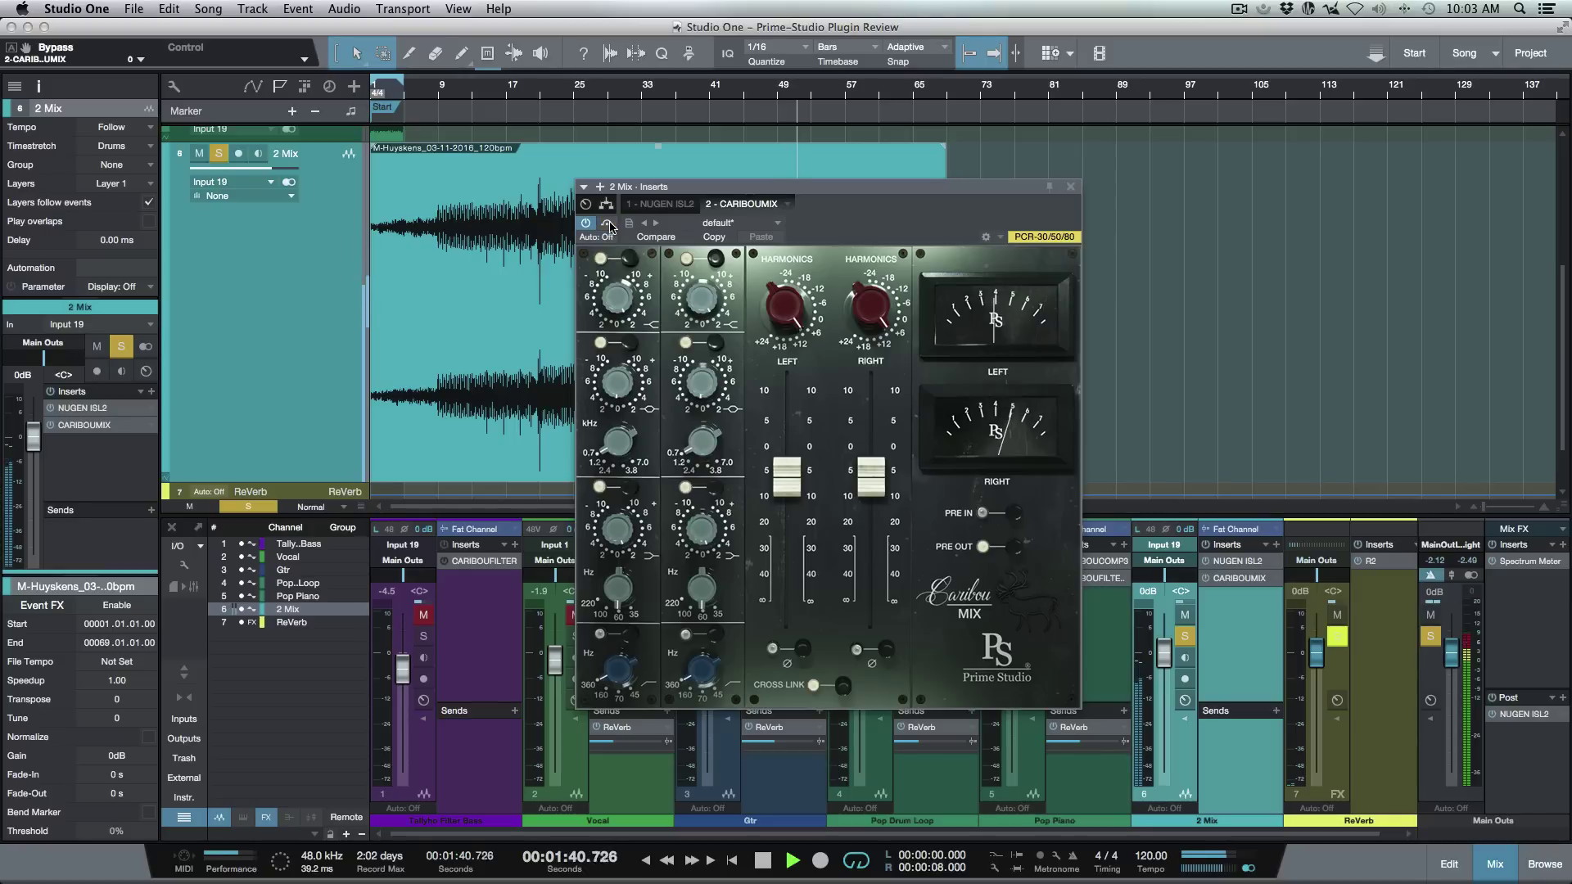
click(608, 225)
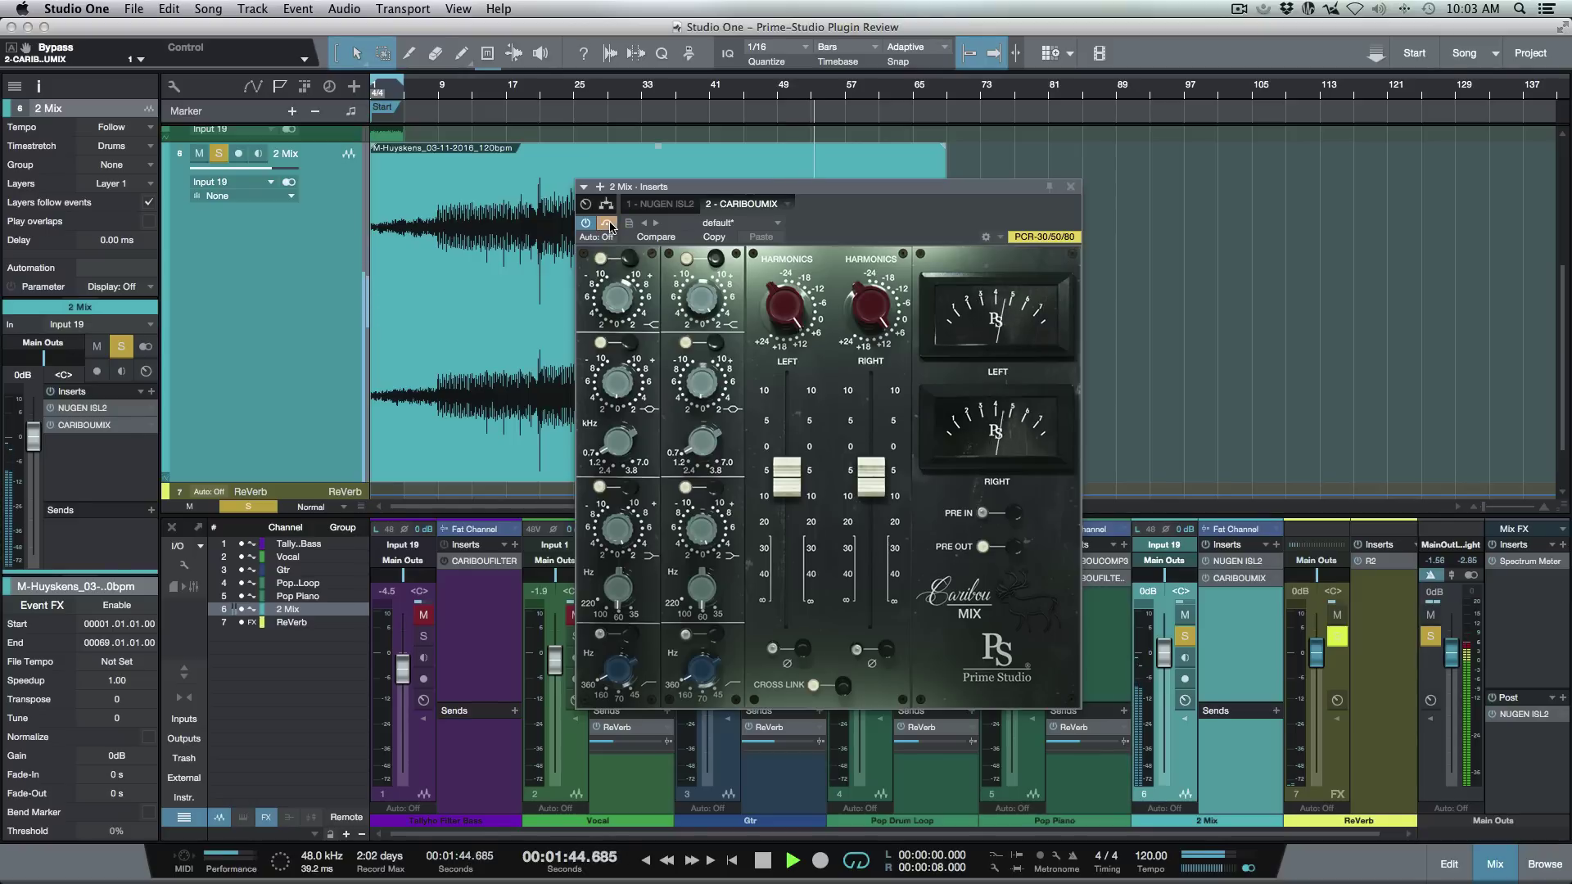
click(607, 224)
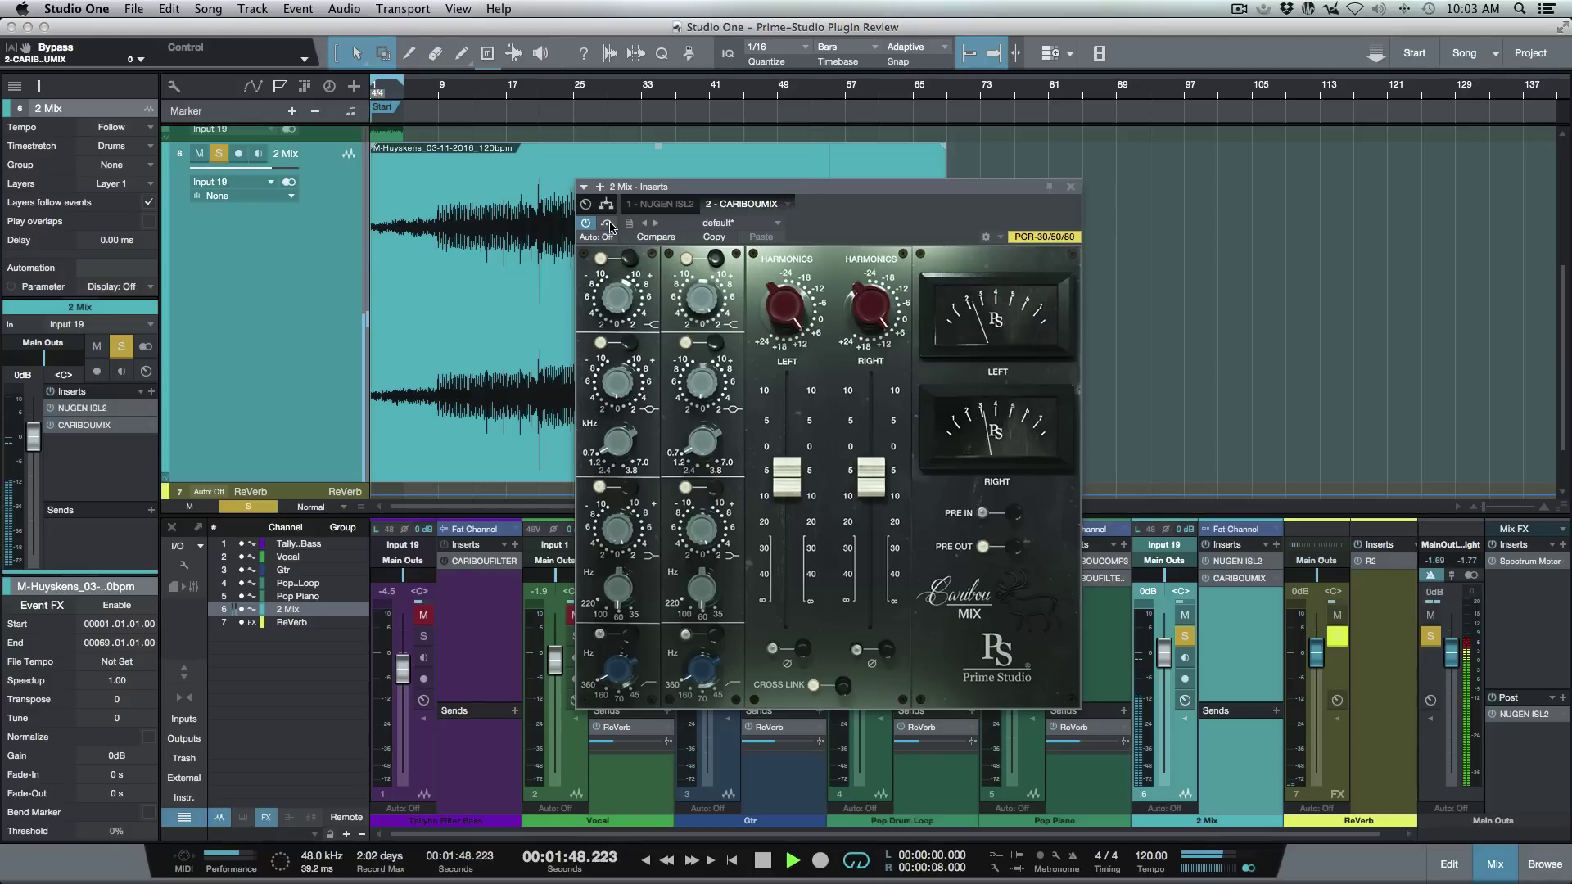
key(space)
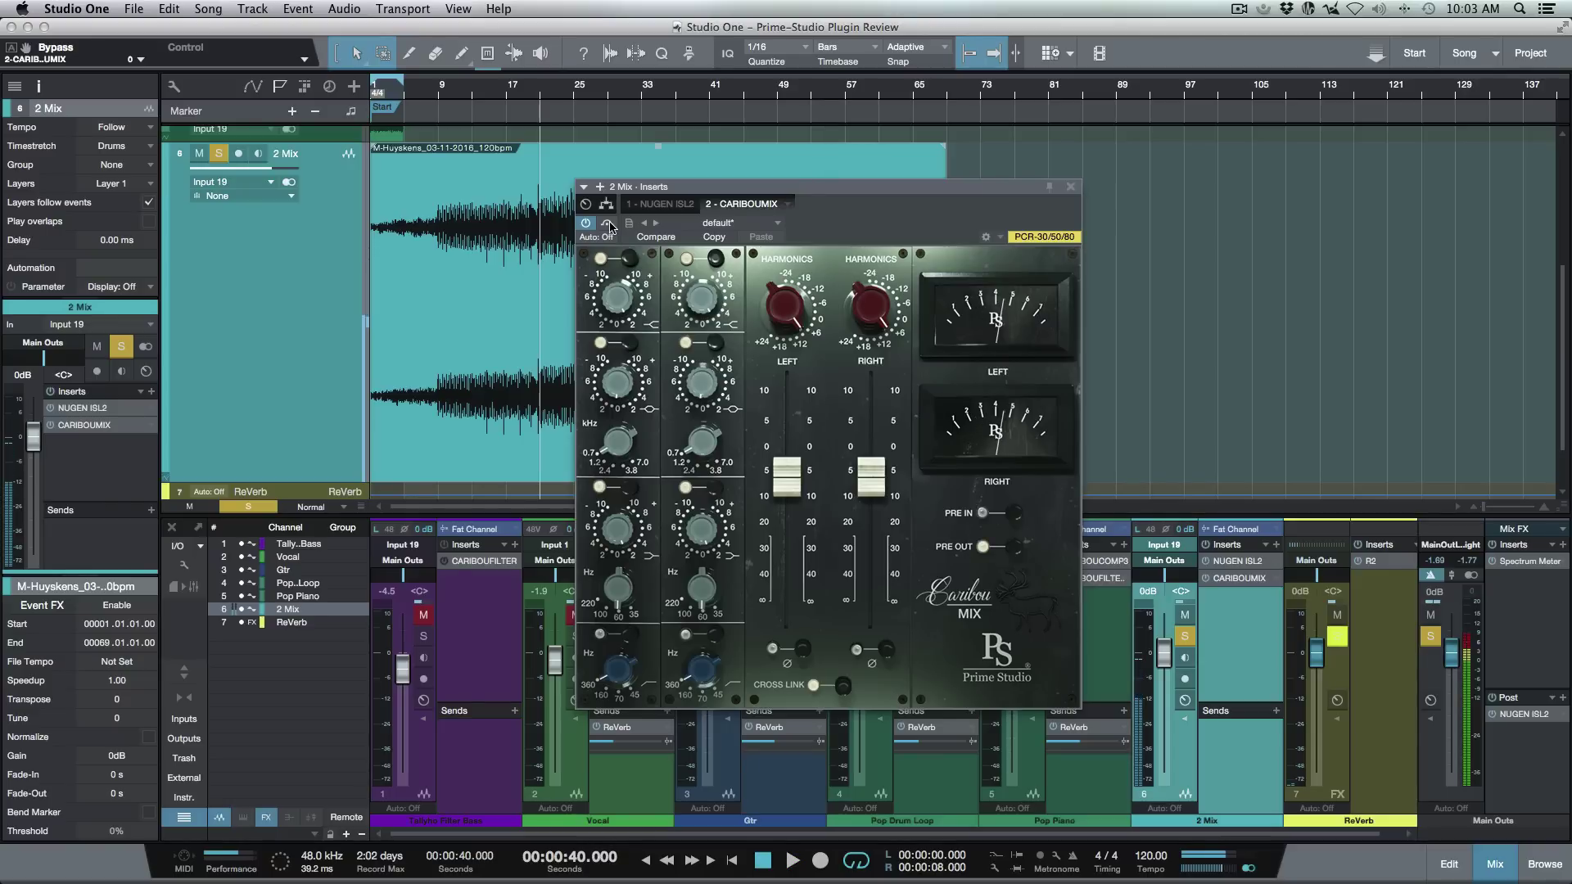